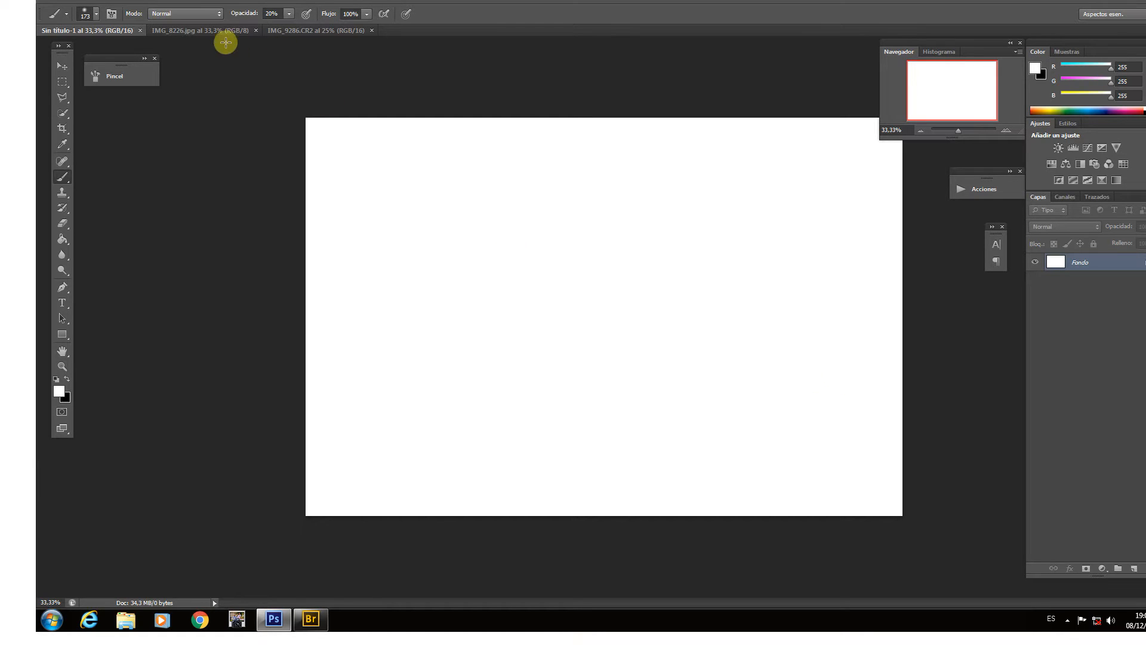
# - Add a Curves adjustment layer to IMG_8226.jpg and bend it into an S-curve with darker shadows and brighter highlights
pyautogui.click(203, 31)
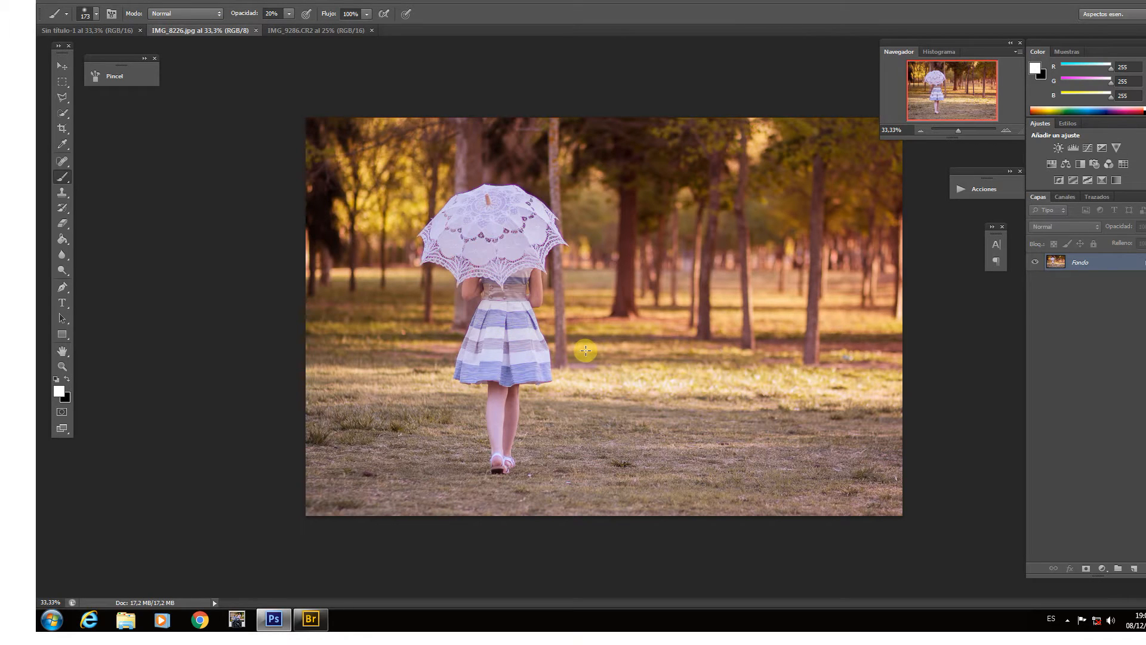
pyautogui.click(307, 31)
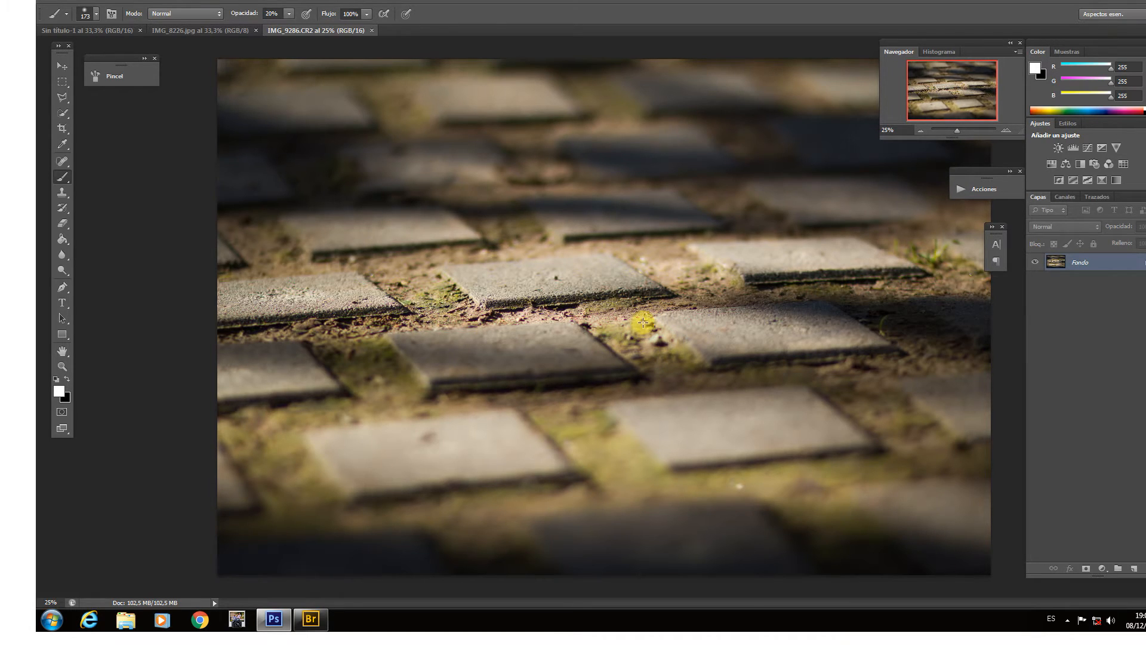
pyautogui.click(213, 30)
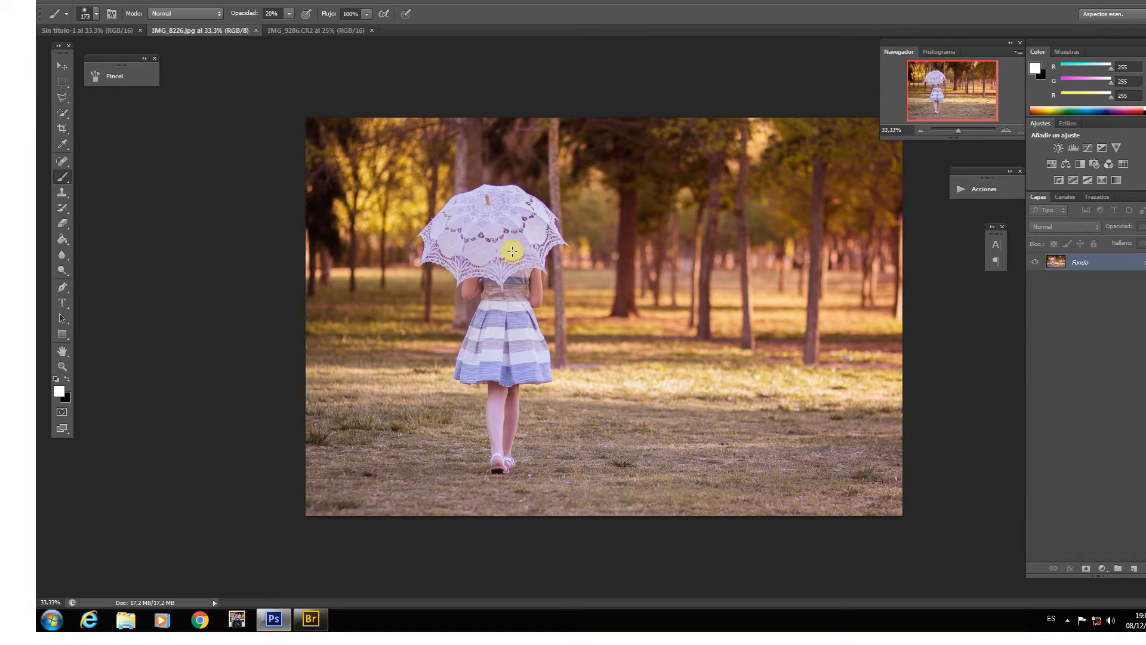
pyautogui.click(1103, 568)
pyautogui.click(1090, 379)
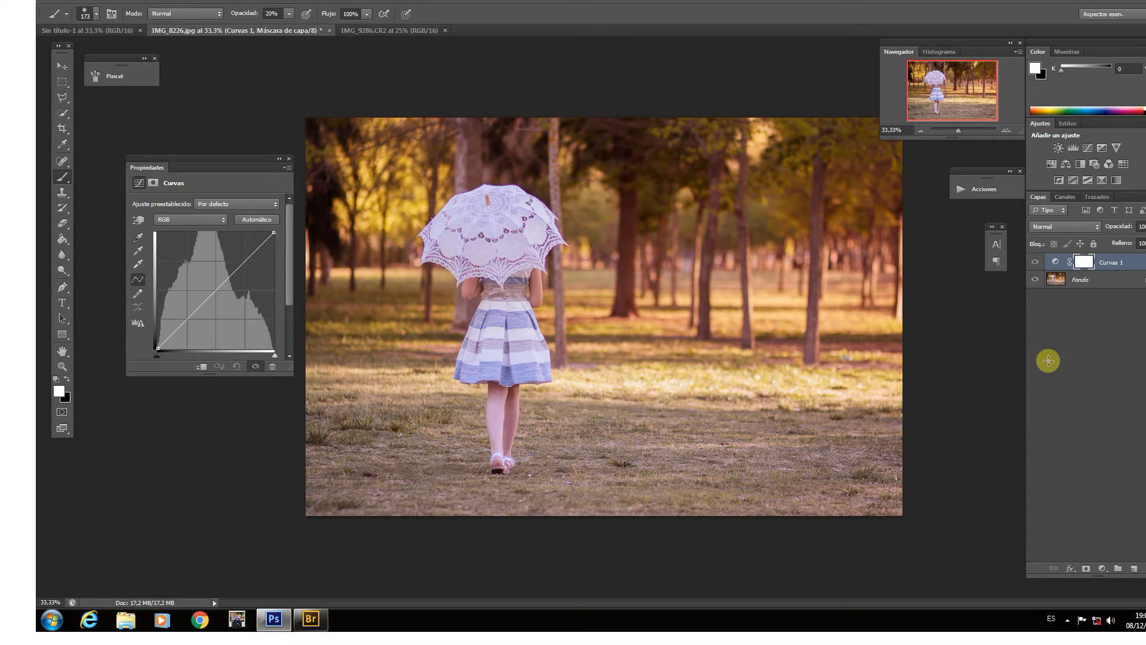
pyautogui.moveTo(185, 320); pyautogui.dragTo(190, 329)
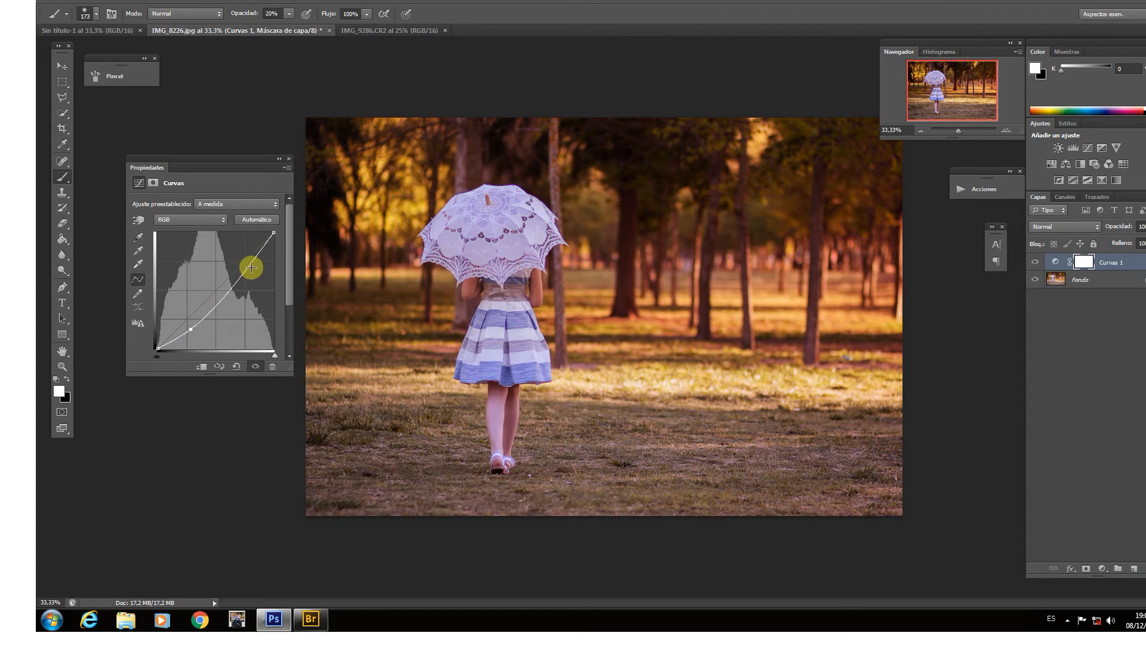
pyautogui.moveTo(248, 267); pyautogui.dragTo(243, 259)
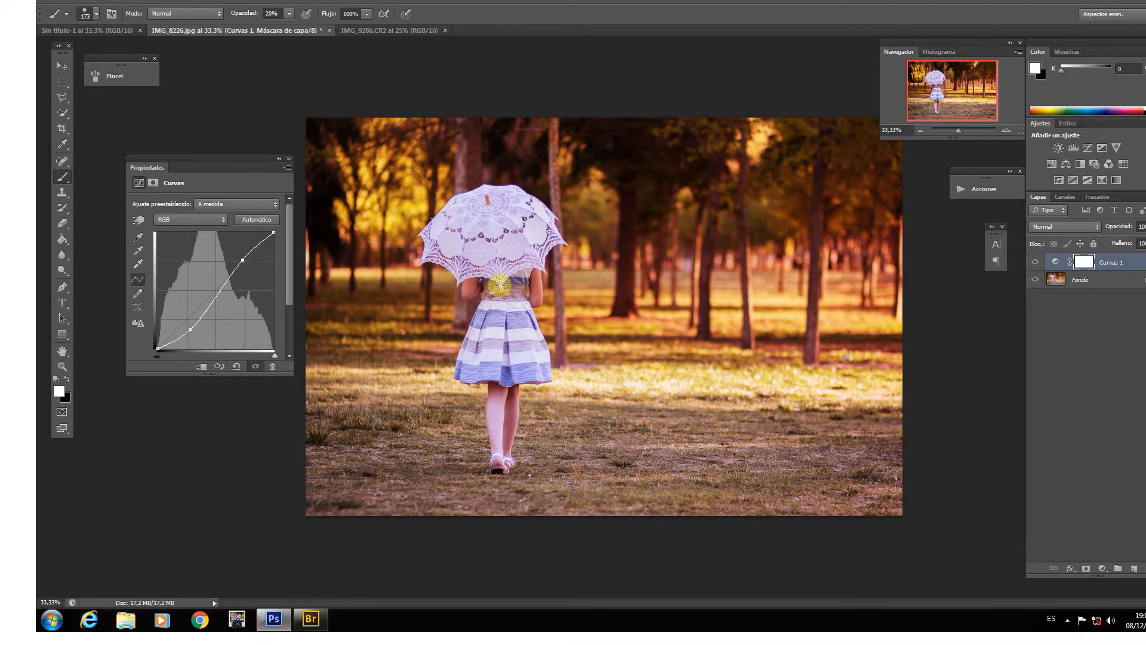
# - On the Fondo layer, select the lace umbrella with the Quick Selection tool in add mode, using a 24 px brush
pyautogui.click(1111, 279)
pyautogui.click(288, 159)
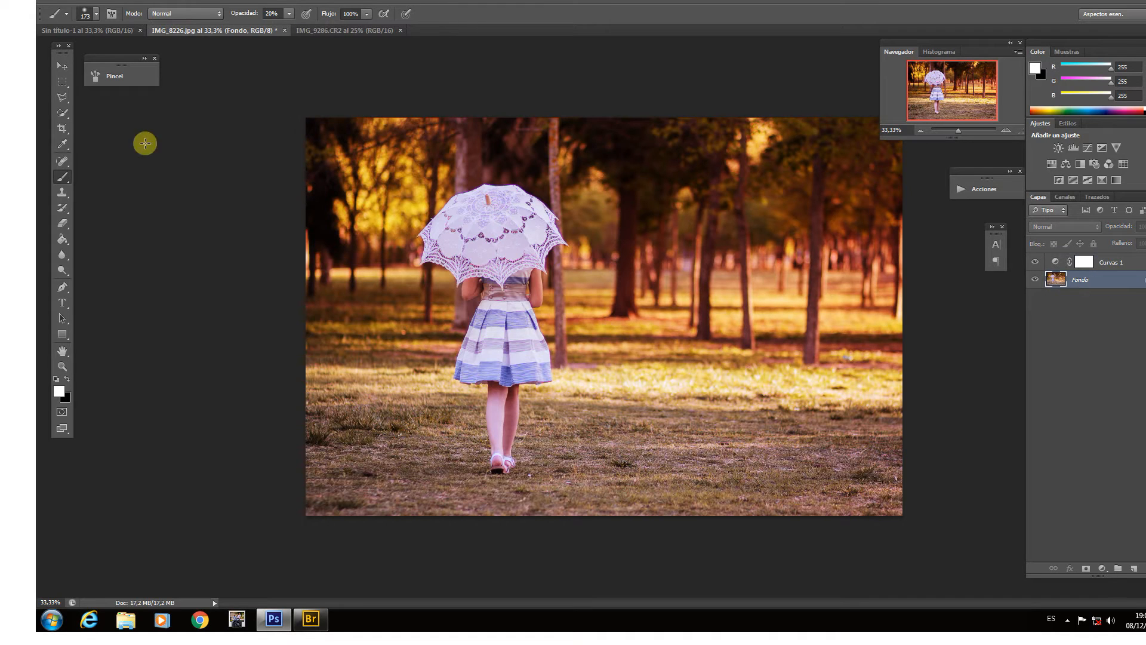
pyautogui.click(65, 114)
pyautogui.click(102, 13)
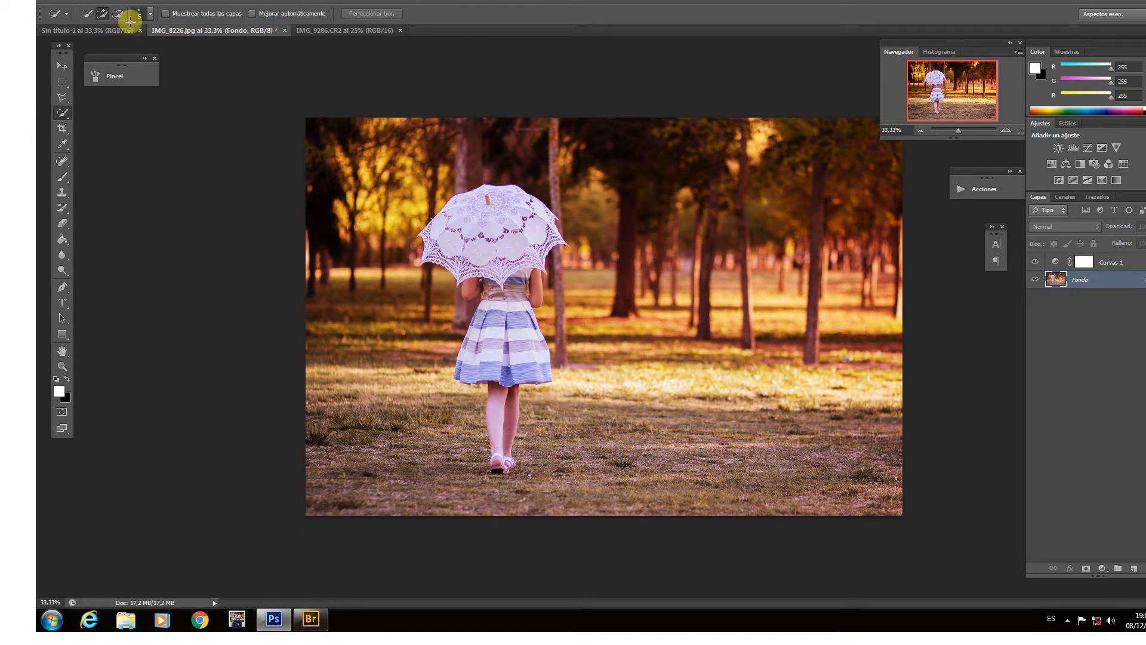
pyautogui.click(1006, 130)
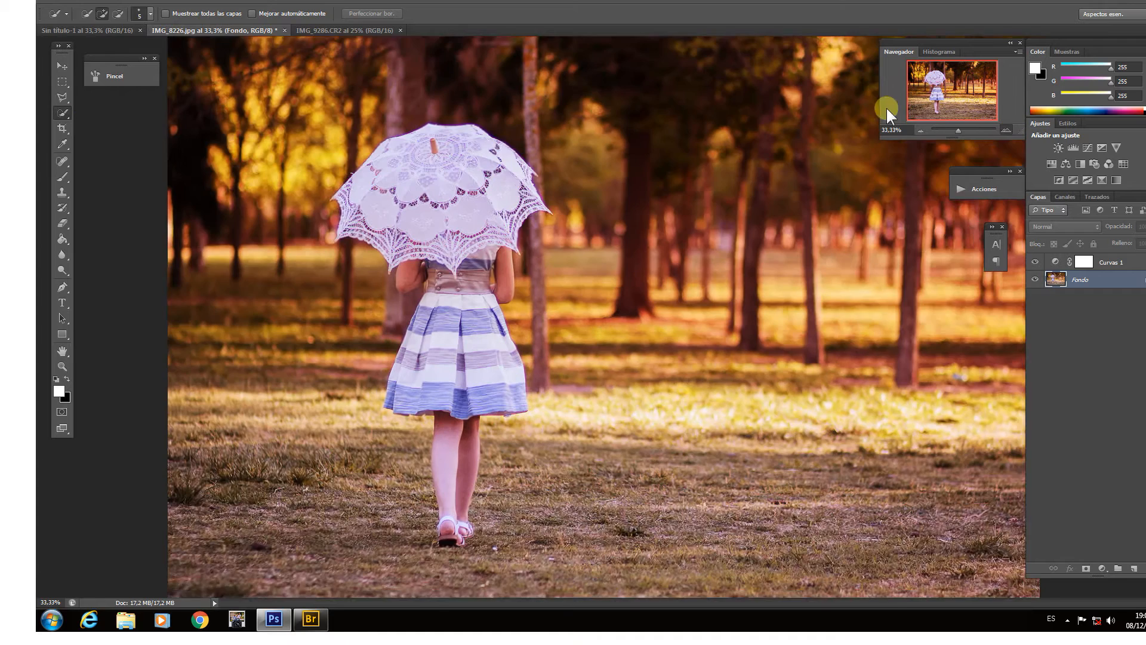
pyautogui.keyDown('alt'); pyautogui.rightClick(461, 141); pyautogui.keyUp('alt')
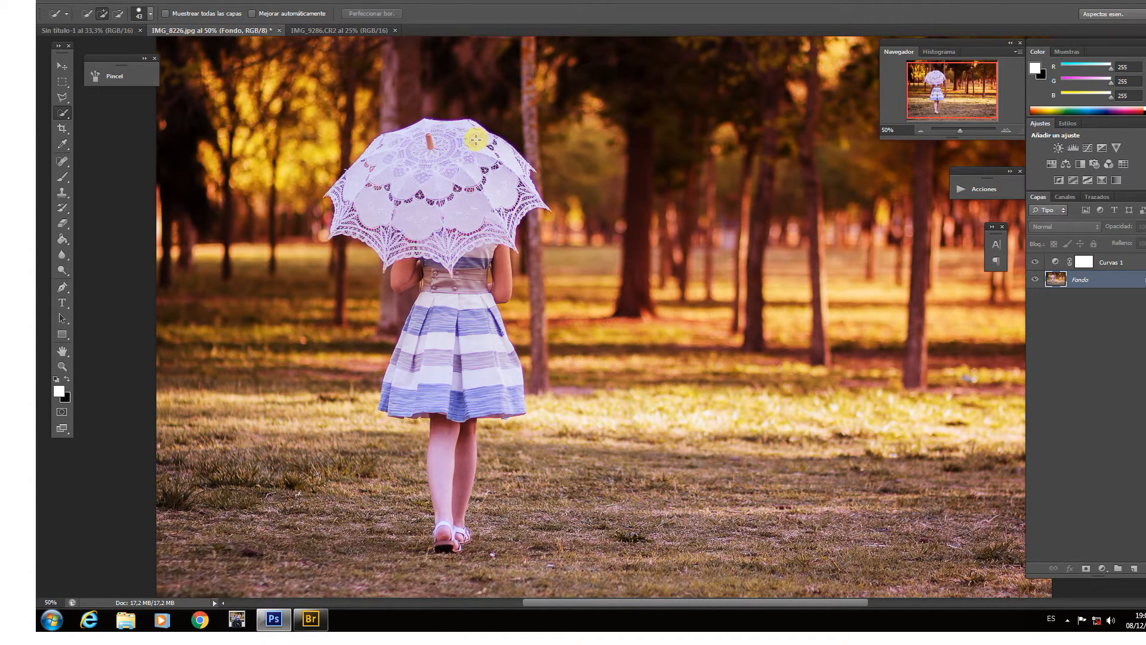
pyautogui.keyDown('alt'); pyautogui.rightClick(478, 143); pyautogui.keyUp('alt')
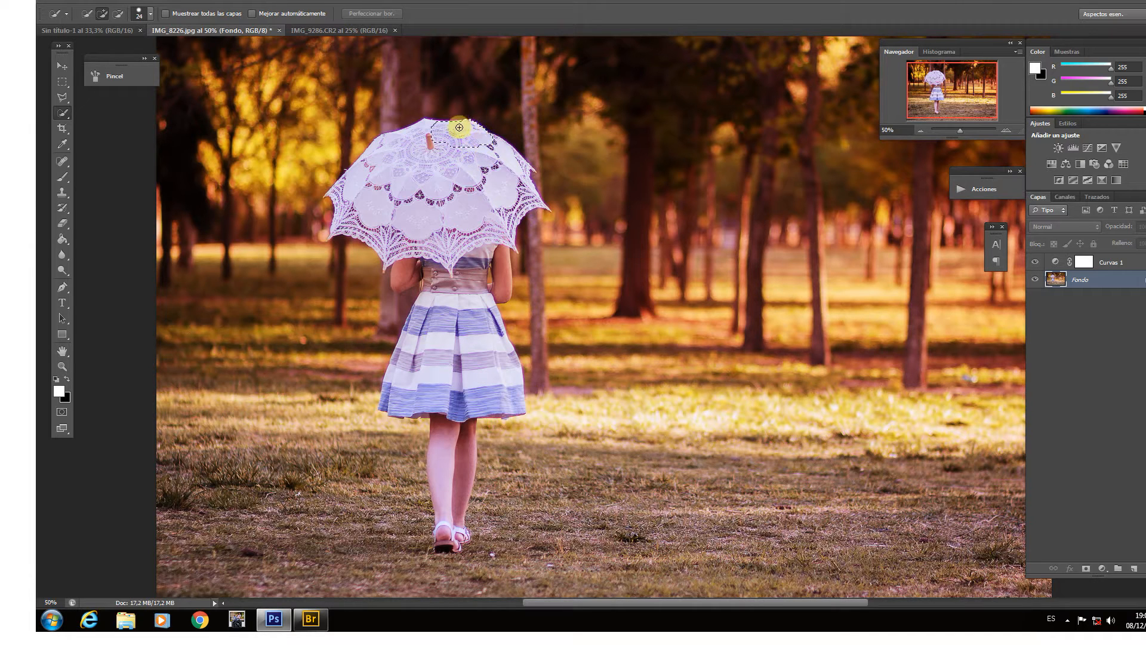
pyautogui.moveTo(436, 126)
pyautogui.mouseDown()
pyautogui.moveTo(385, 151)
pyautogui.moveTo(506, 206)
pyautogui.moveTo(471, 241)
pyautogui.moveTo(341, 179)
pyautogui.mouseUp()
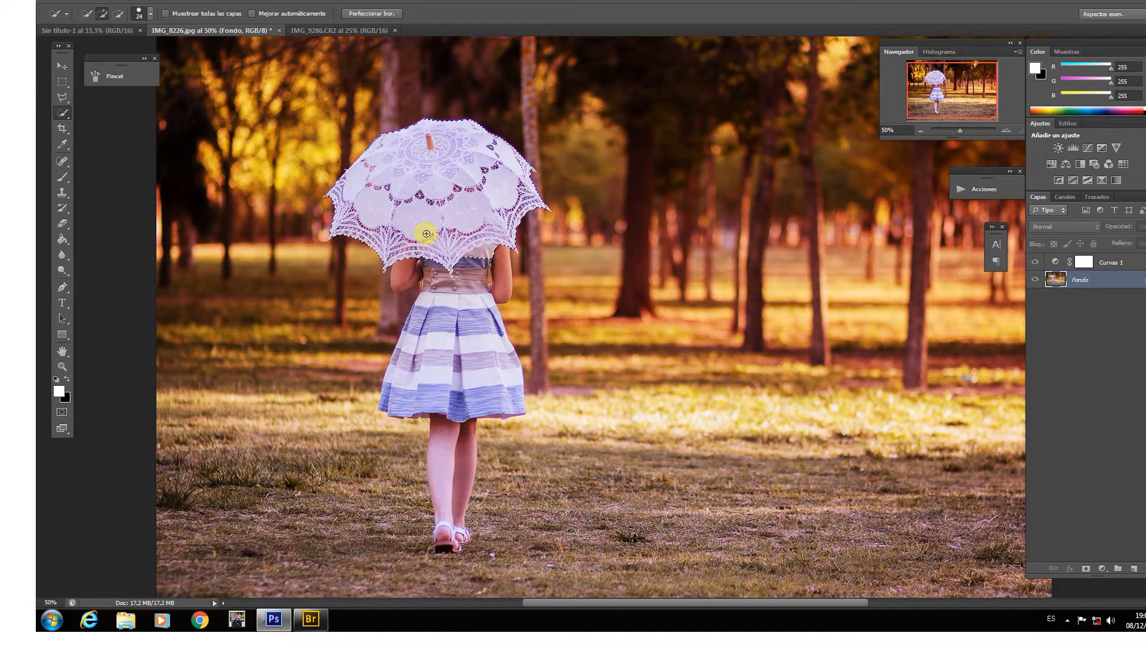
# - Refine the selection at the umbrella's left rib tip with a 9 px brush, subtracting the spilled background
pyautogui.click(1006, 129)
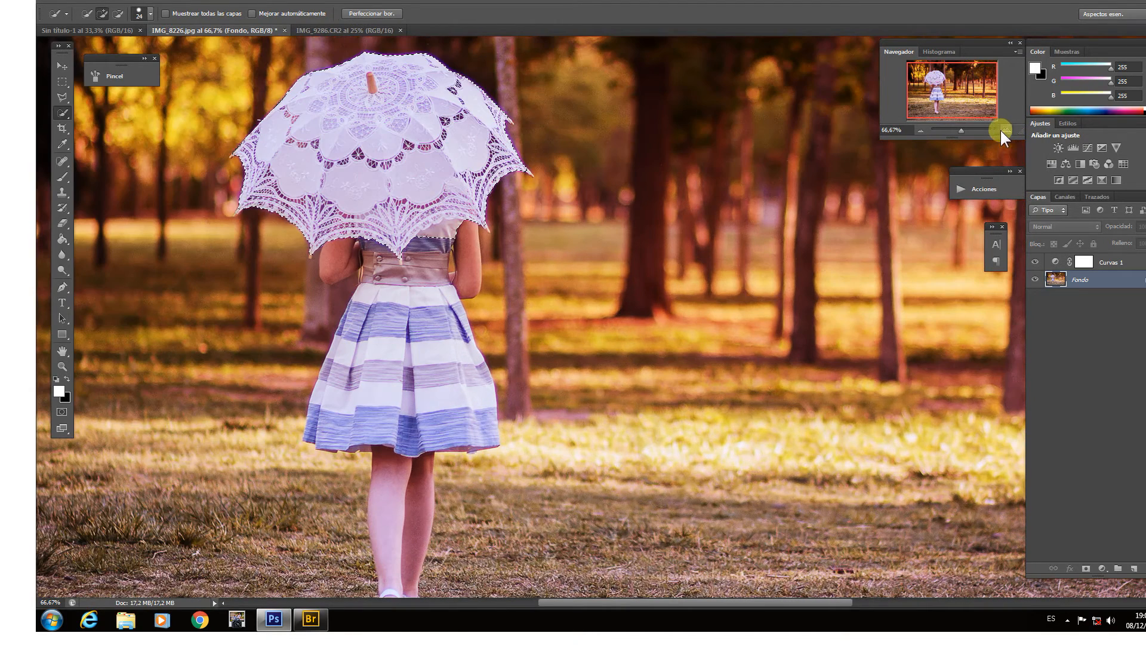
pyautogui.keyDown('alt'); pyautogui.rightClick(305, 174); pyautogui.keyUp('alt')
pyautogui.moveTo(302, 177); pyautogui.dragTo(300, 177)
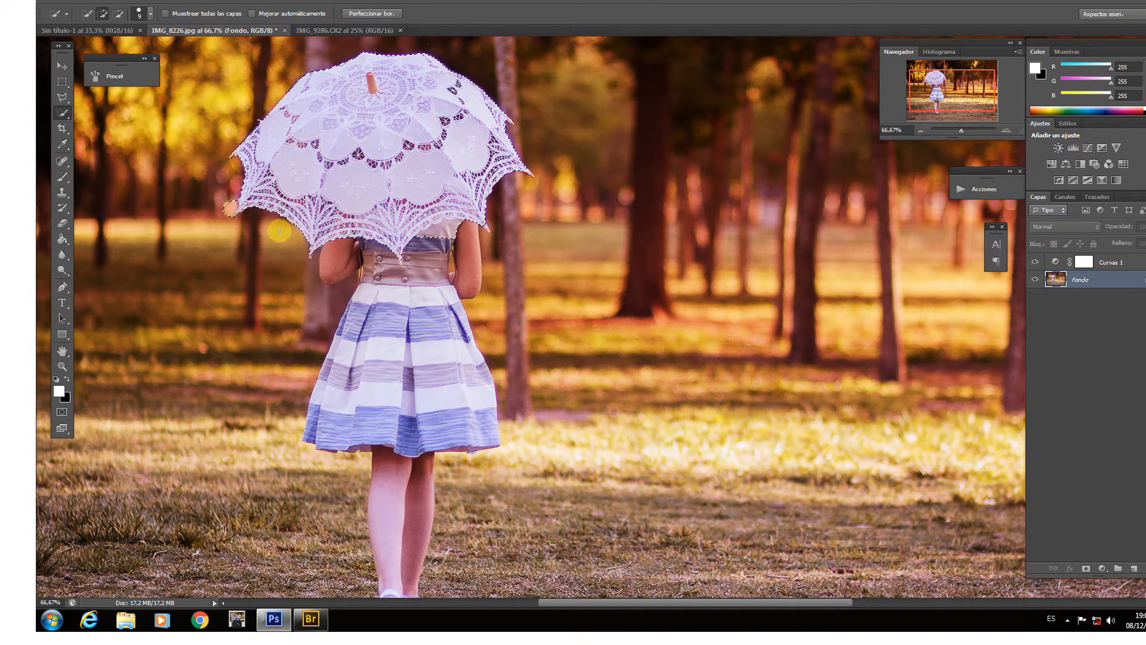
pyautogui.click(117, 17)
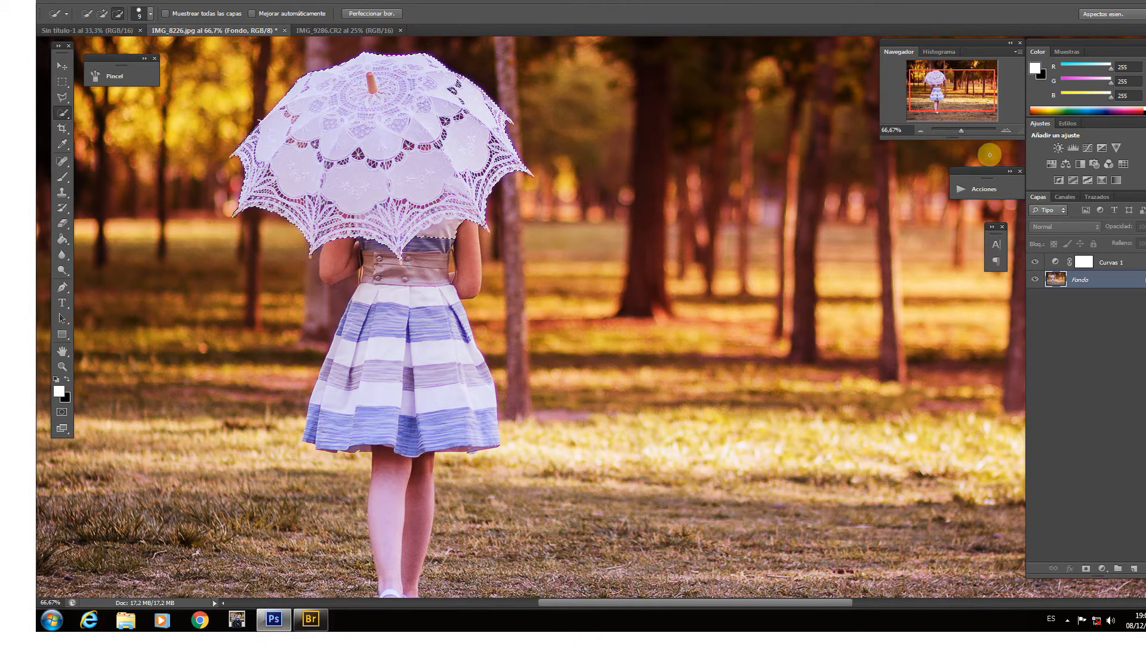
# - Add the two wooden rib tips on the umbrella's right side to the selection, using a 7 px brush
pyautogui.click(1006, 130)
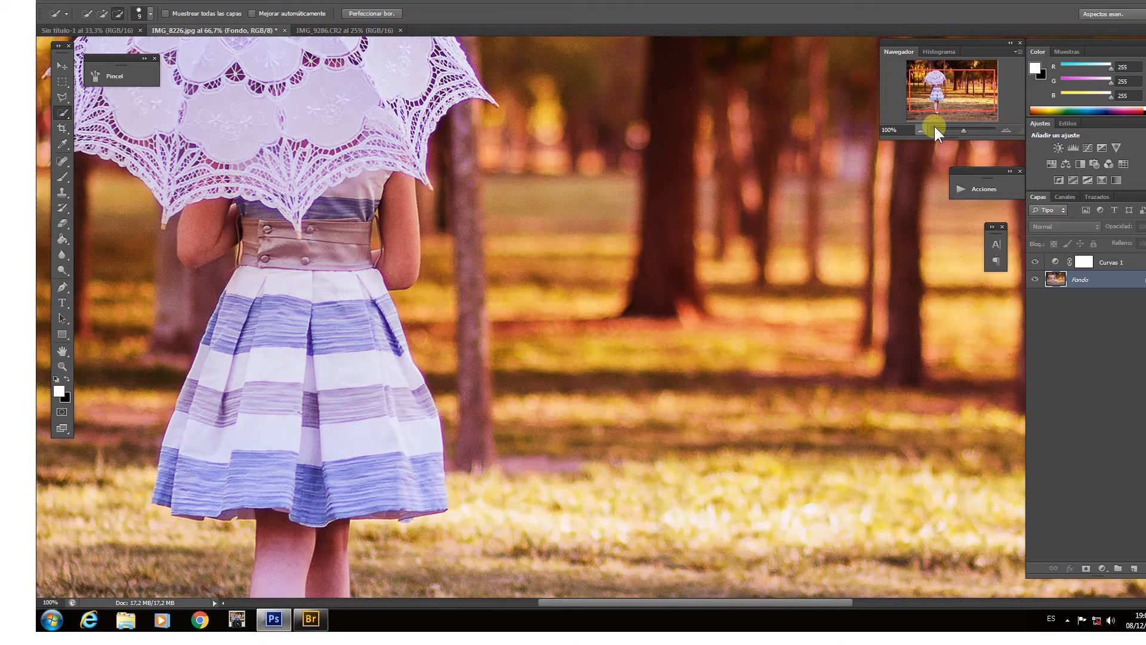
pyautogui.click(103, 14)
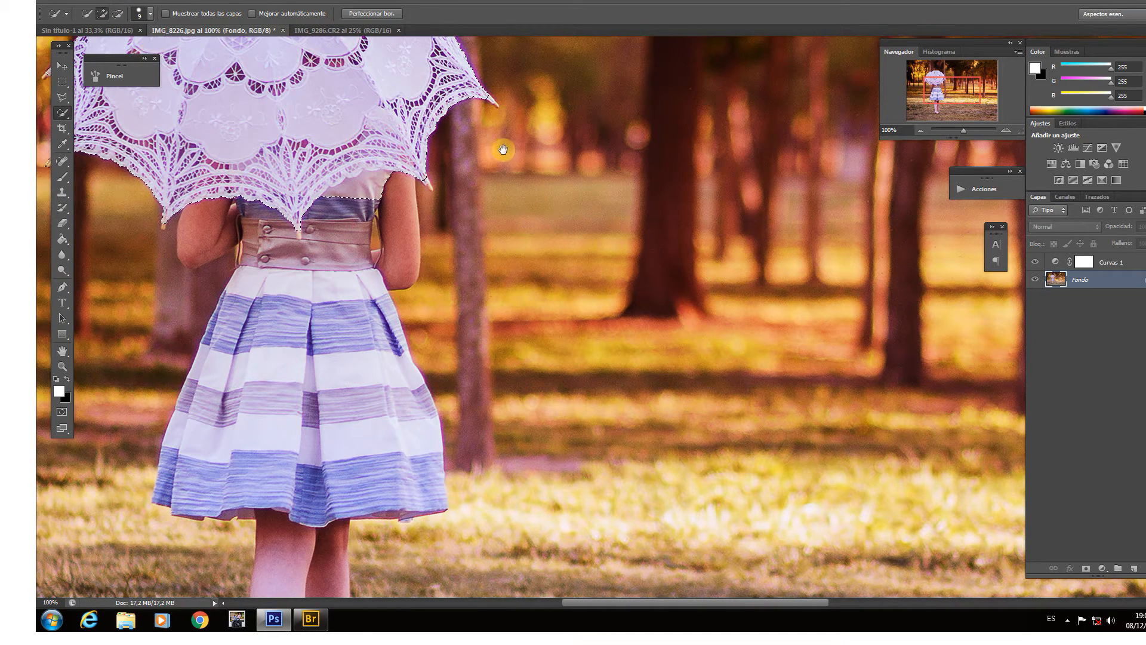
pyautogui.moveTo(572, 135); pyautogui.dragTo(537, 192)
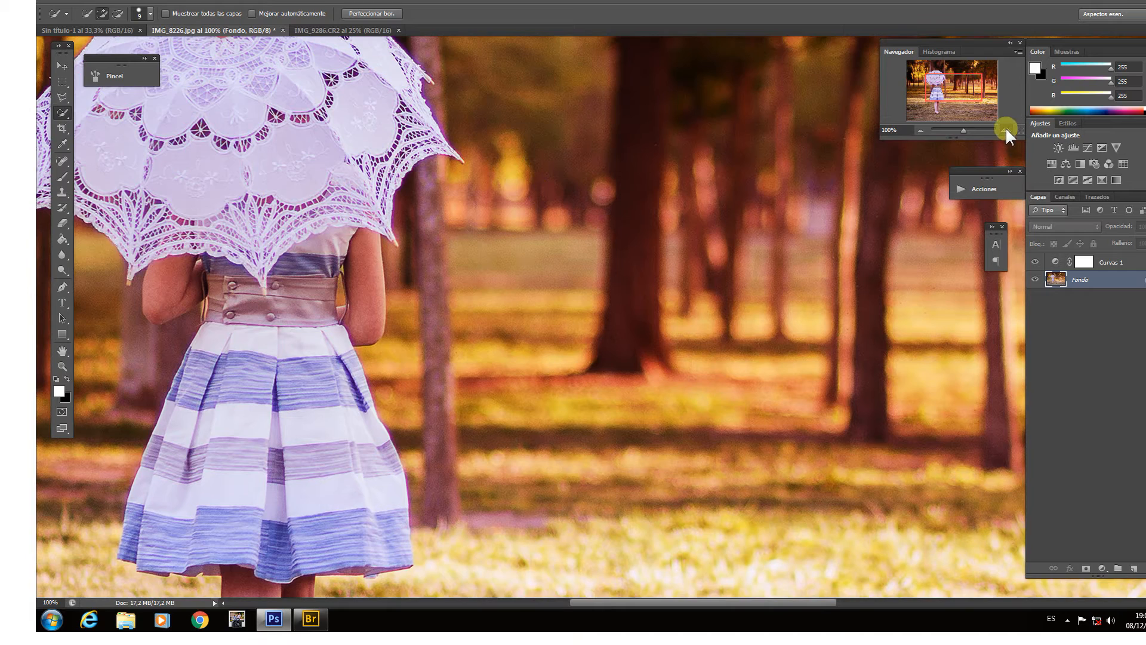
pyautogui.click(1005, 131)
pyautogui.hscroll(-3, 479, 103)
pyautogui.keyDown('alt'); pyautogui.rightClick(429, 161); pyautogui.keyUp('alt')
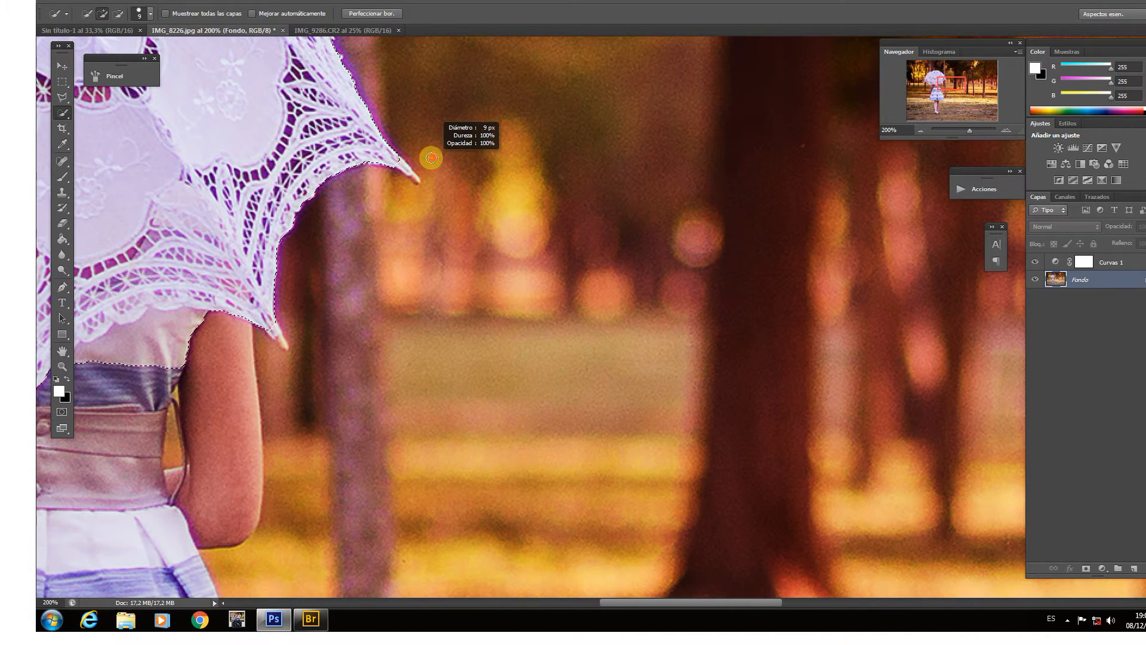
pyautogui.moveTo(395, 161); pyautogui.dragTo(418, 182)
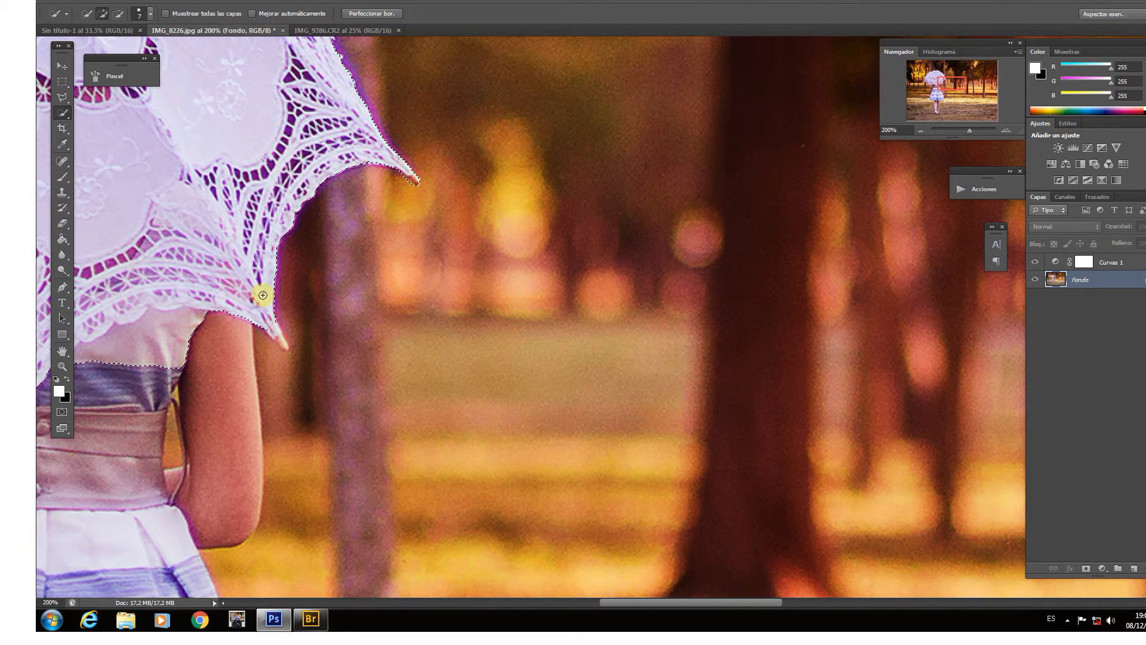
pyautogui.moveTo(272, 324); pyautogui.dragTo(283, 347)
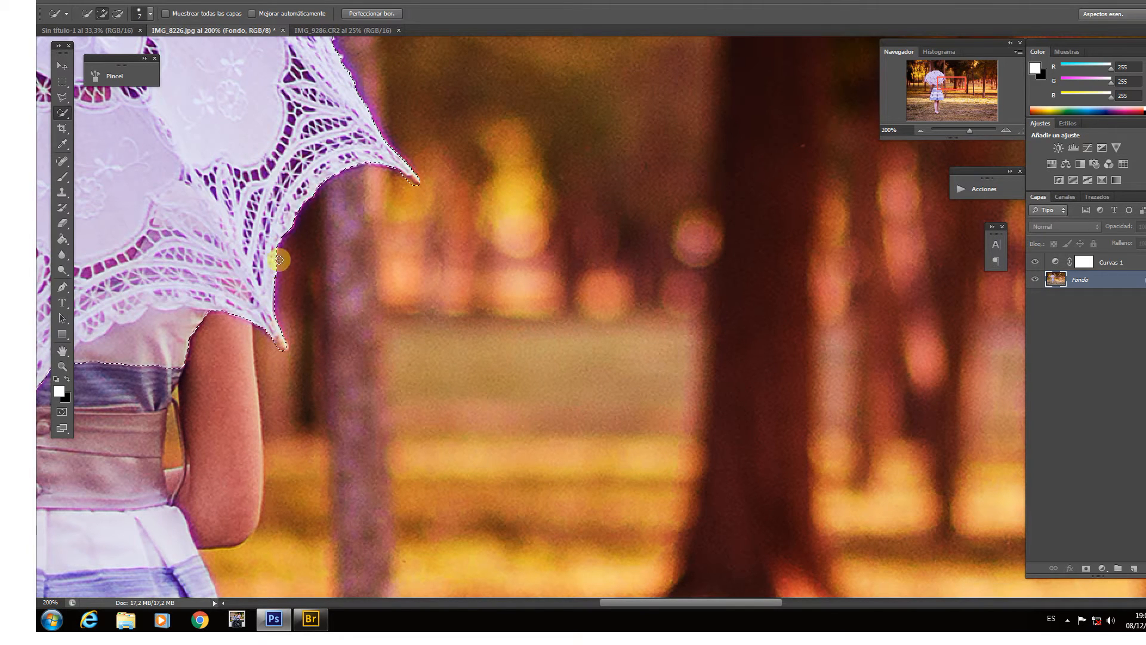
# - Extend the selection over the girl's right arm below the umbrella
pyautogui.press('space')
pyautogui.moveTo(227, 248); pyautogui.dragTo(340, 175)
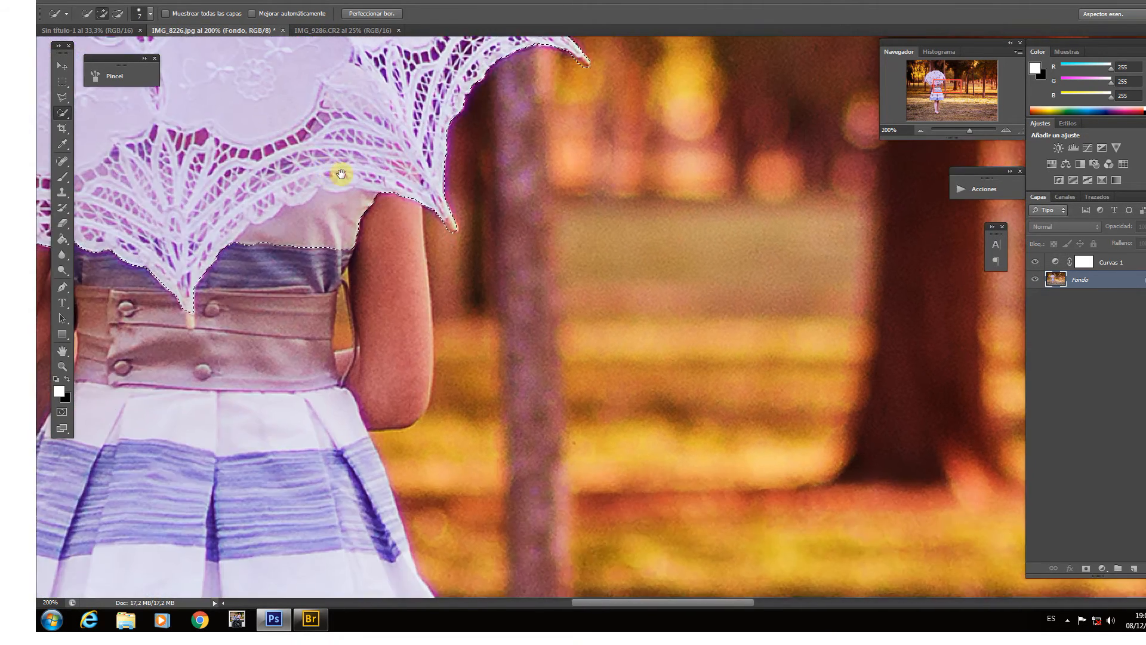
pyautogui.moveTo(405, 191)
pyautogui.mouseDown()
pyautogui.moveTo(397, 282)
pyautogui.moveTo(368, 298)
pyautogui.moveTo(352, 279)
pyautogui.mouseUp()
# - Add the rib tips along the umbrella's lower and left edges to the selection
pyautogui.press('space')
pyautogui.moveTo(274, 243); pyautogui.dragTo(439, 248)
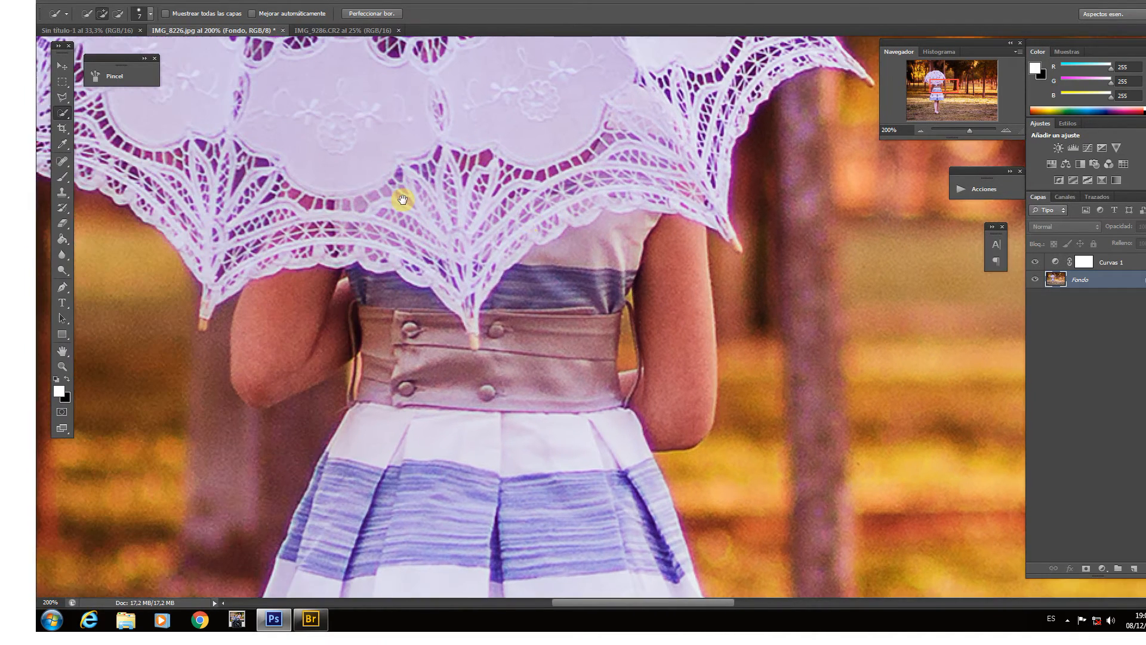
pyautogui.moveTo(254, 264); pyautogui.dragTo(246, 324)
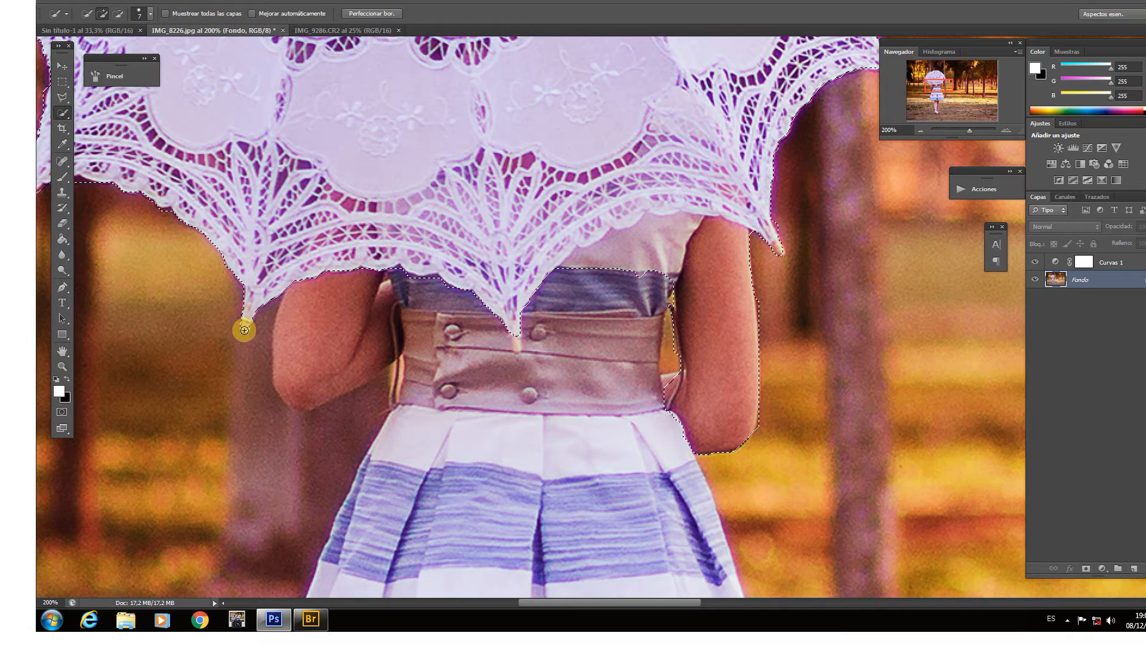
pyautogui.moveTo(133, 197); pyautogui.dragTo(425, 186)
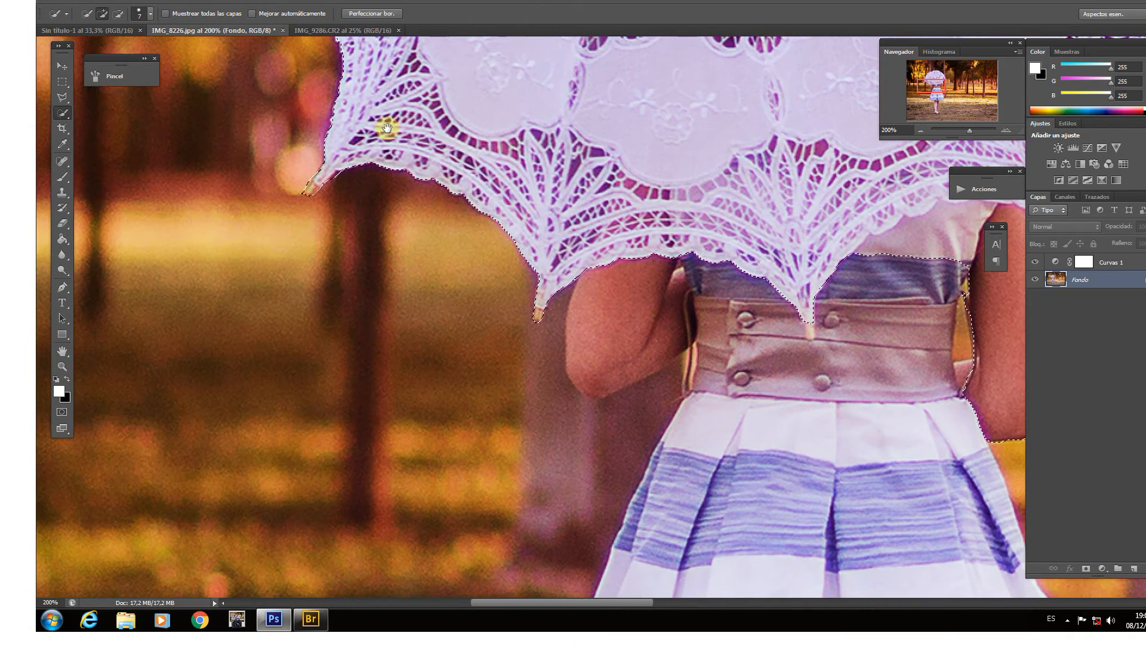
pyautogui.moveTo(384, 123)
pyautogui.mouseDown()
pyautogui.moveTo(409, 210)
pyautogui.moveTo(418, 428)
pyautogui.mouseUp()
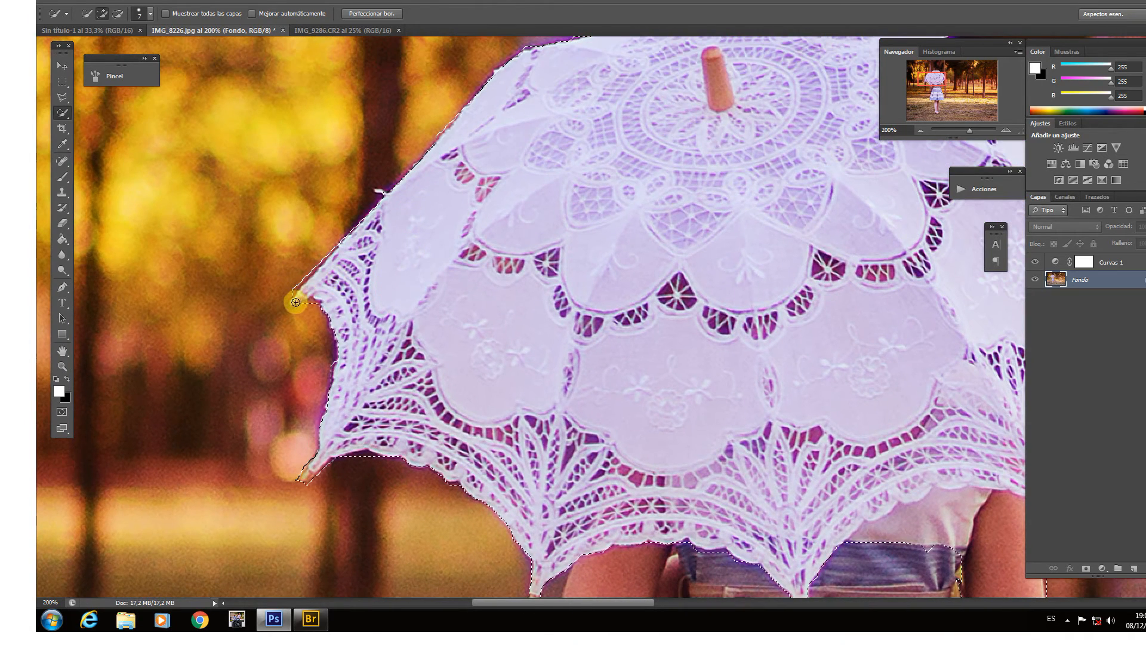
# - Add the girl's left arm to the selection and subtract the background gap beside her waist with a 3 px brush
pyautogui.moveTo(507, 340); pyautogui.dragTo(486, 192)
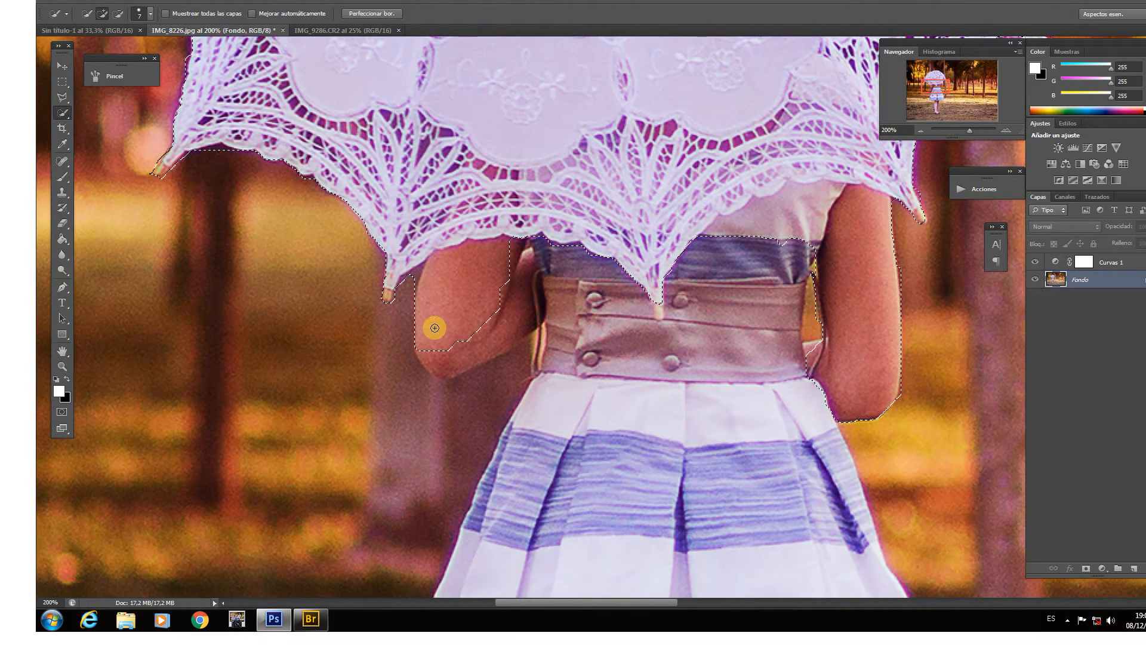
pyautogui.moveTo(472, 328)
pyautogui.mouseDown()
pyautogui.moveTo(529, 306)
pyautogui.moveTo(461, 311)
pyautogui.moveTo(444, 352)
pyautogui.mouseUp()
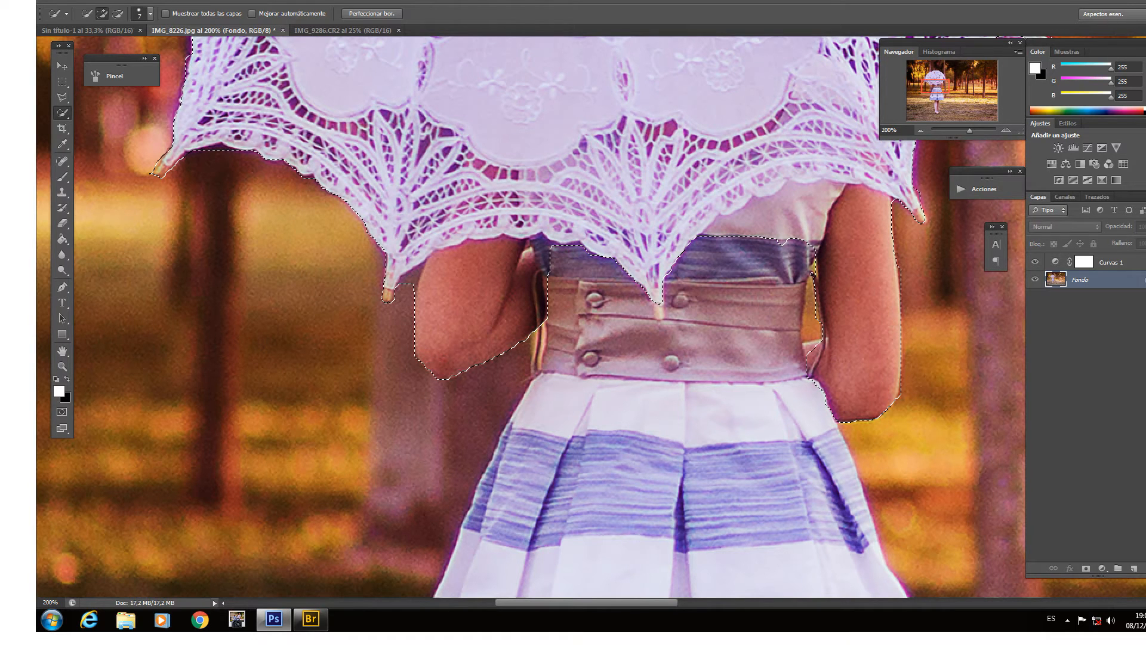
pyautogui.click(120, 15)
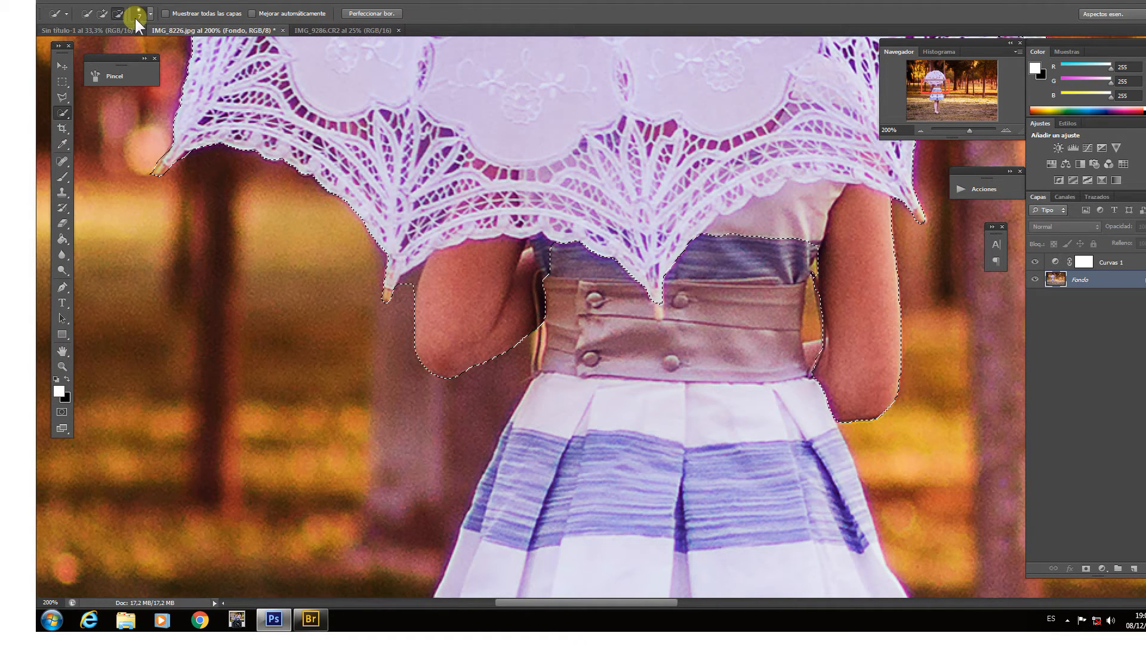
pyautogui.keyDown('alt'); pyautogui.rightClick(408, 284); pyautogui.keyUp('alt')
pyautogui.moveTo(525, 351)
pyautogui.mouseDown()
pyautogui.moveTo(509, 368)
pyautogui.moveTo(498, 332)
pyautogui.mouseUp()
# - Add the dress's bodice, waistband and striped skirt to the selection, enlarging the brush to 33 px
pyautogui.moveTo(794, 236); pyautogui.dragTo(731, 247)
pyautogui.click(102, 13)
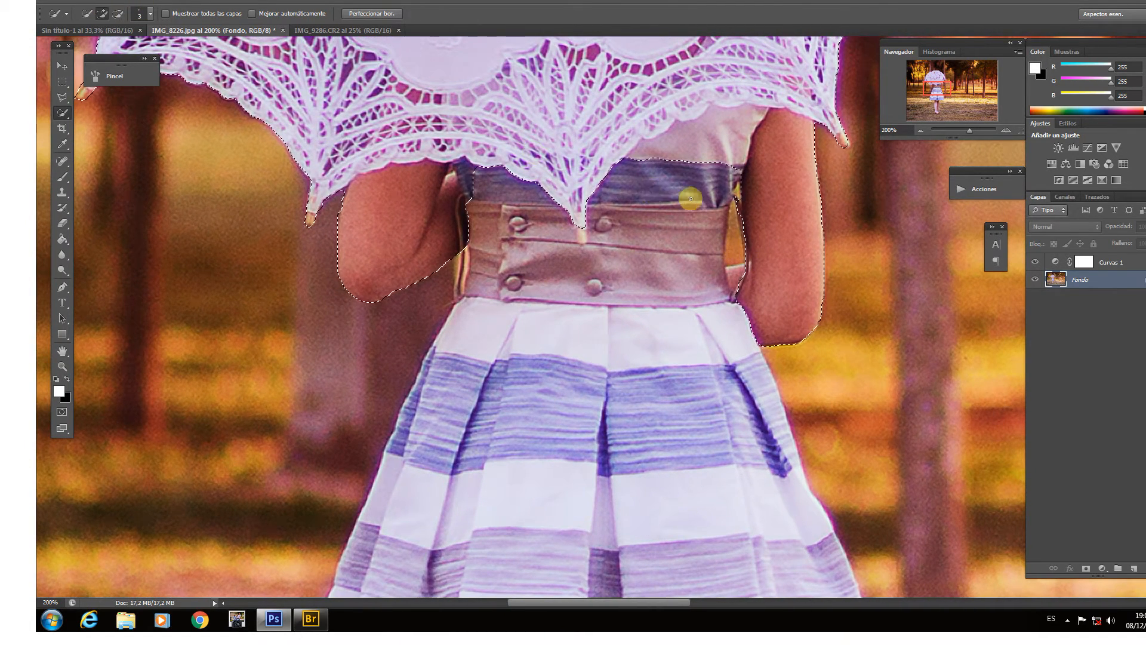
pyautogui.moveTo(731, 167); pyautogui.dragTo(725, 176)
pyautogui.moveTo(664, 242)
pyautogui.mouseDown()
pyautogui.moveTo(637, 230)
pyautogui.moveTo(658, 230)
pyautogui.mouseUp()
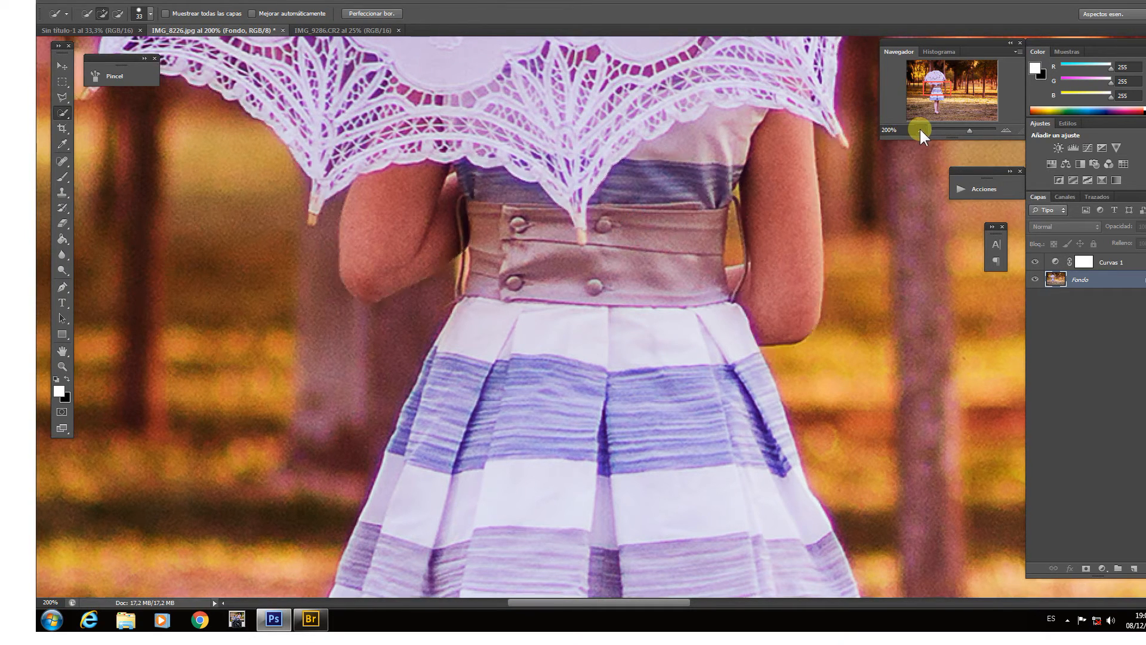
pyautogui.click(920, 129)
pyautogui.click(920, 129)
pyautogui.moveTo(616, 262)
pyautogui.mouseDown()
pyautogui.moveTo(597, 325)
pyautogui.moveTo(631, 388)
pyautogui.moveTo(643, 447)
pyautogui.moveTo(545, 346)
pyautogui.moveTo(545, 320)
pyautogui.moveTo(518, 385)
pyautogui.mouseUp()
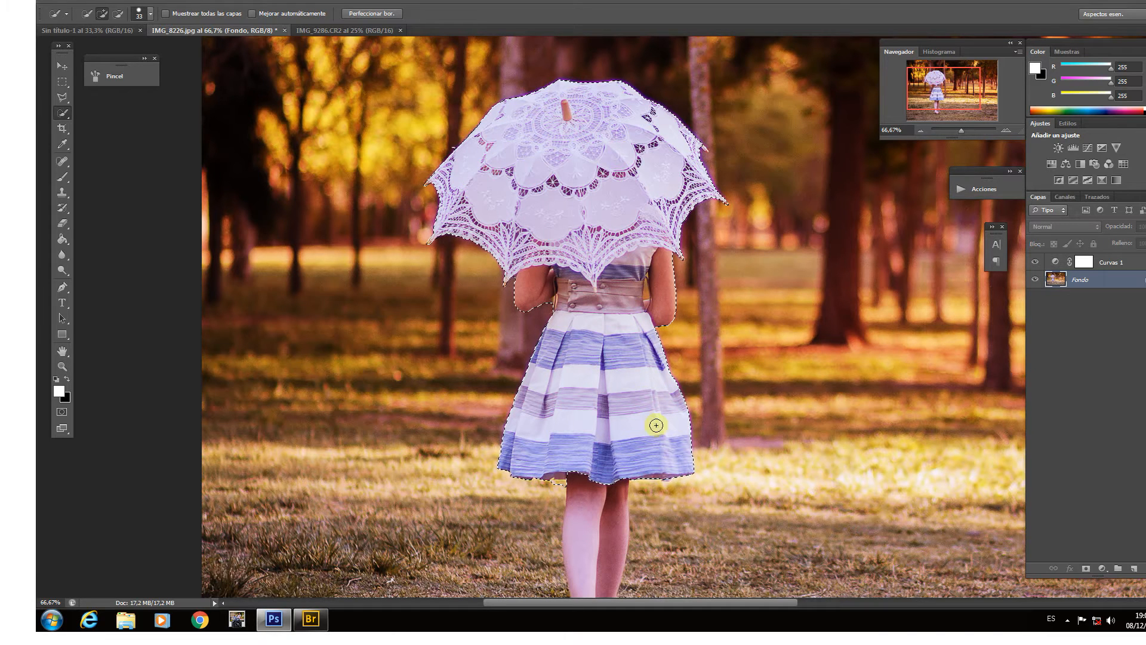
# - Add the girl's legs and sandals to the selection, refining the sandals' outer edges with a smaller brush
pyautogui.moveTo(621, 401); pyautogui.dragTo(614, 310)
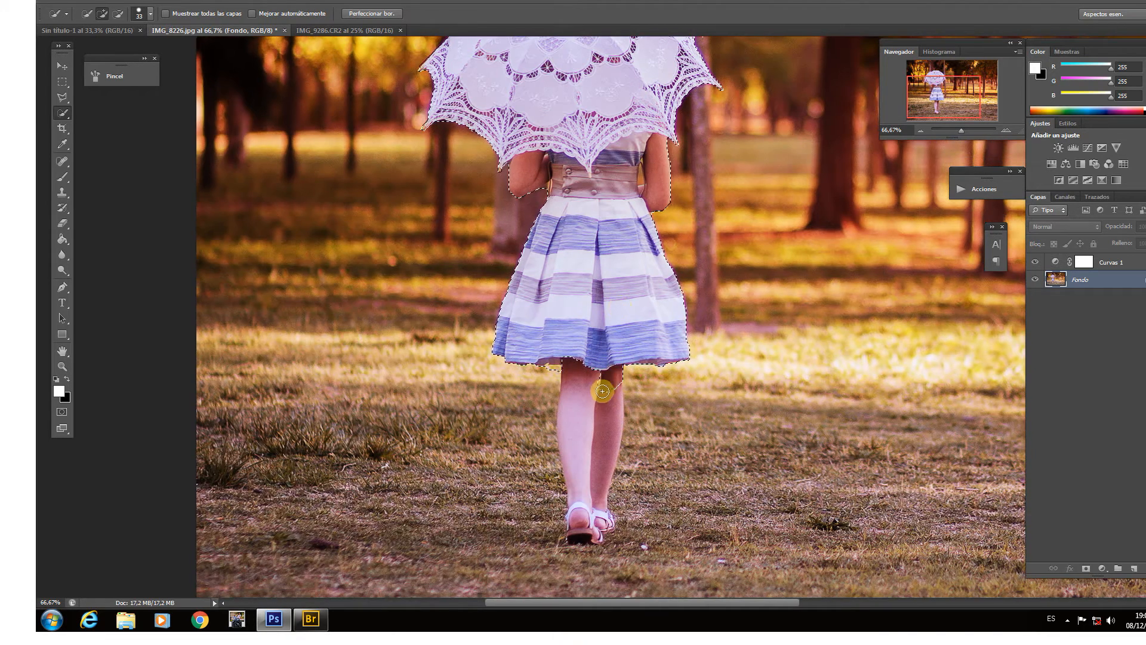
pyautogui.moveTo(604, 388); pyautogui.dragTo(585, 398)
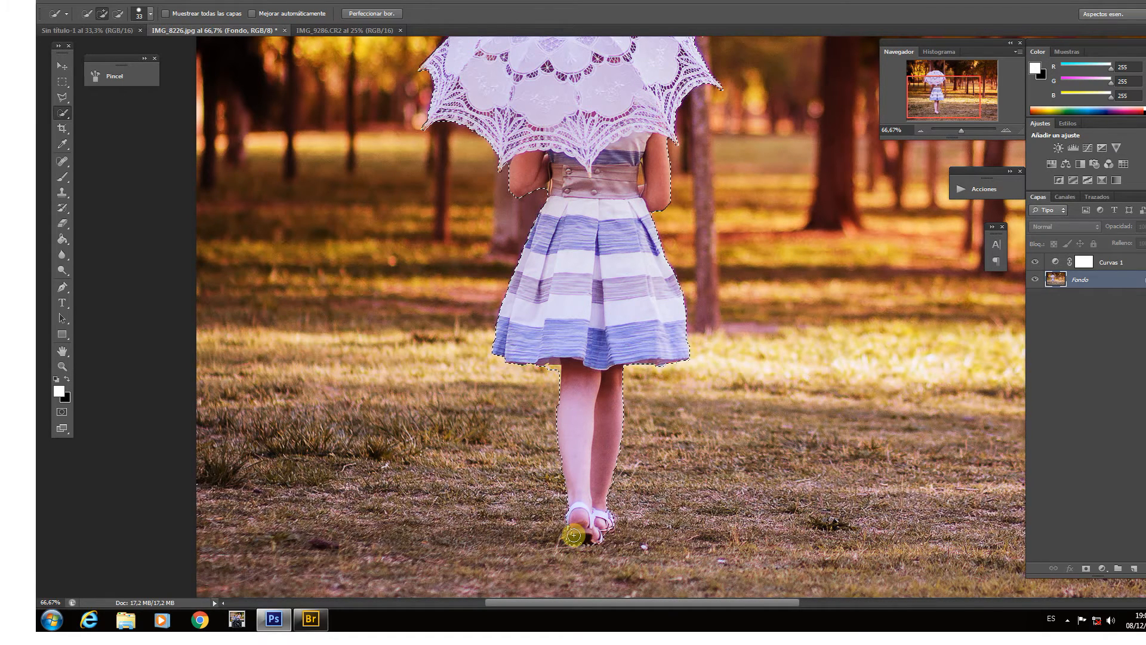
pyautogui.click(1005, 130)
pyautogui.click(1005, 130)
pyautogui.click(1005, 130)
pyautogui.scroll(-10, 593, 256)
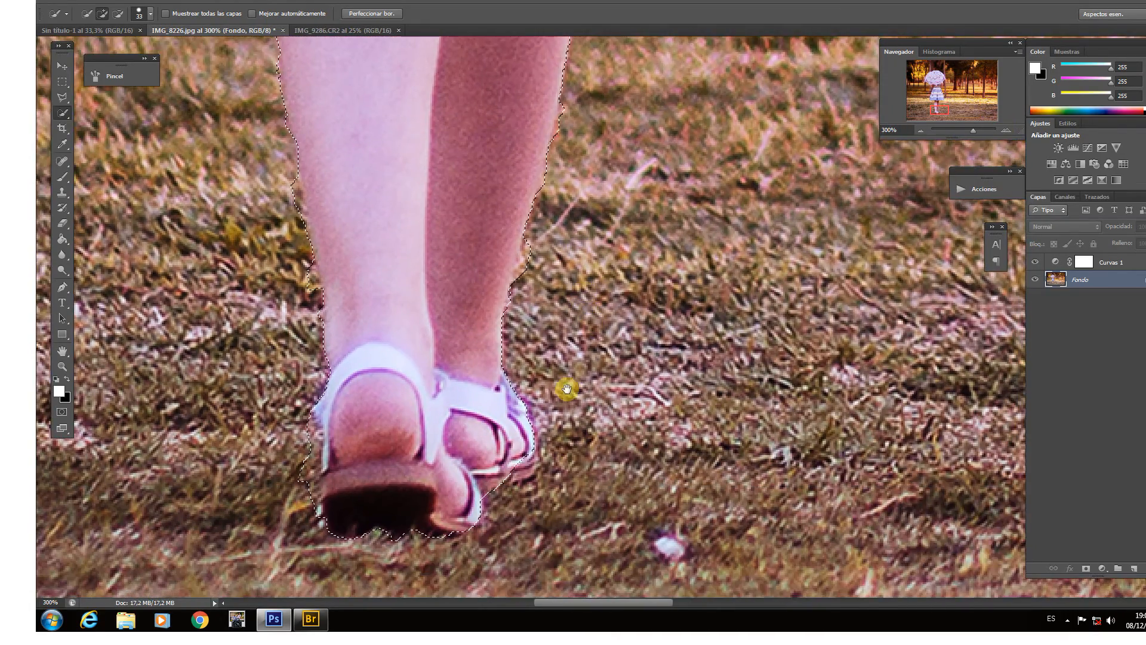
pyautogui.moveTo(566, 389)
pyautogui.mouseDown()
pyautogui.moveTo(605, 334)
pyautogui.moveTo(548, 336)
pyautogui.mouseUp()
pyautogui.keyDown('alt'); pyautogui.click(571, 338); pyautogui.keyUp('alt')
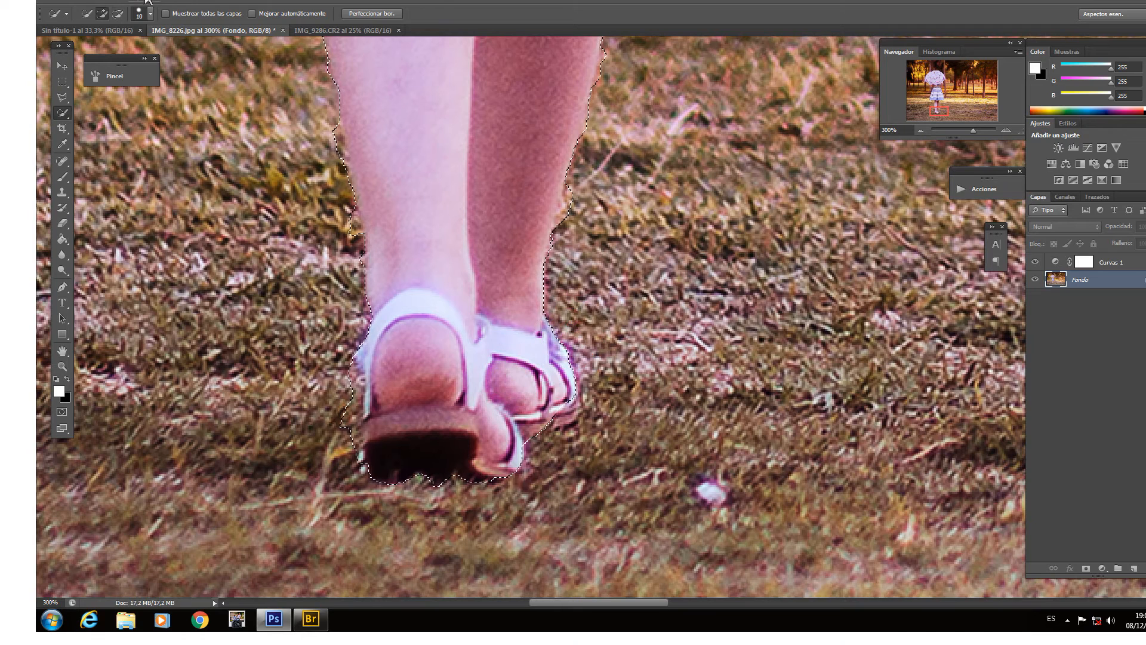
pyautogui.click(105, 13)
pyautogui.moveTo(514, 379); pyautogui.dragTo(509, 379)
pyautogui.click(569, 394)
# - Subtract the excess grass along the outer edges of the girl's legs from the selection with a 5 px brush
pyautogui.click(120, 13)
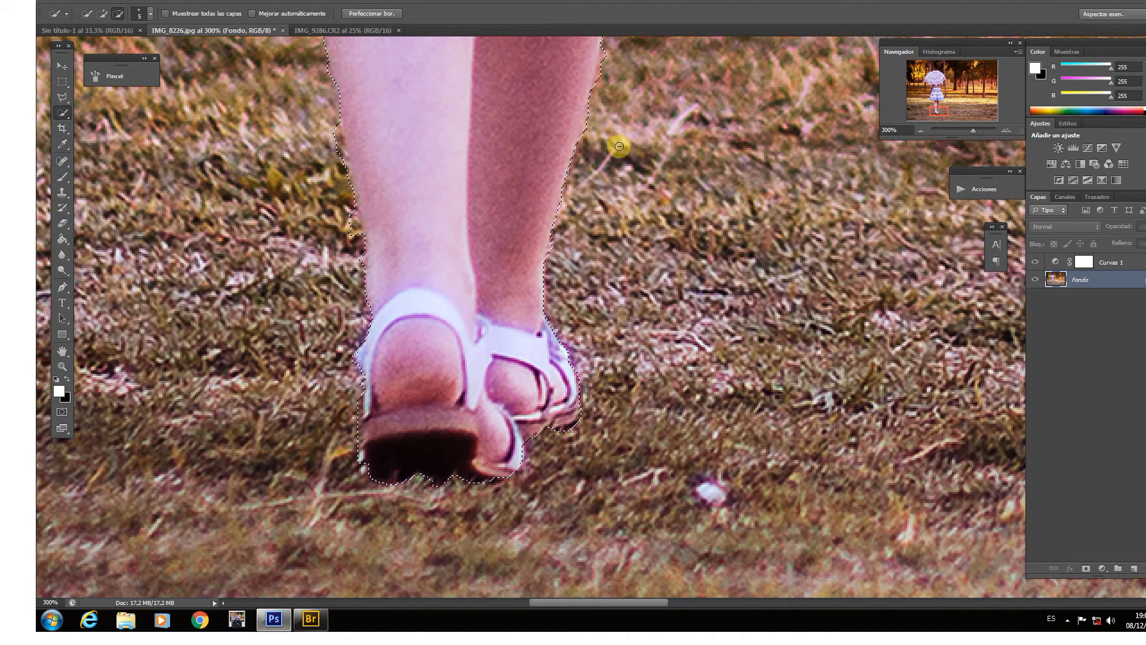
pyautogui.moveTo(646, 92); pyautogui.dragTo(621, 207)
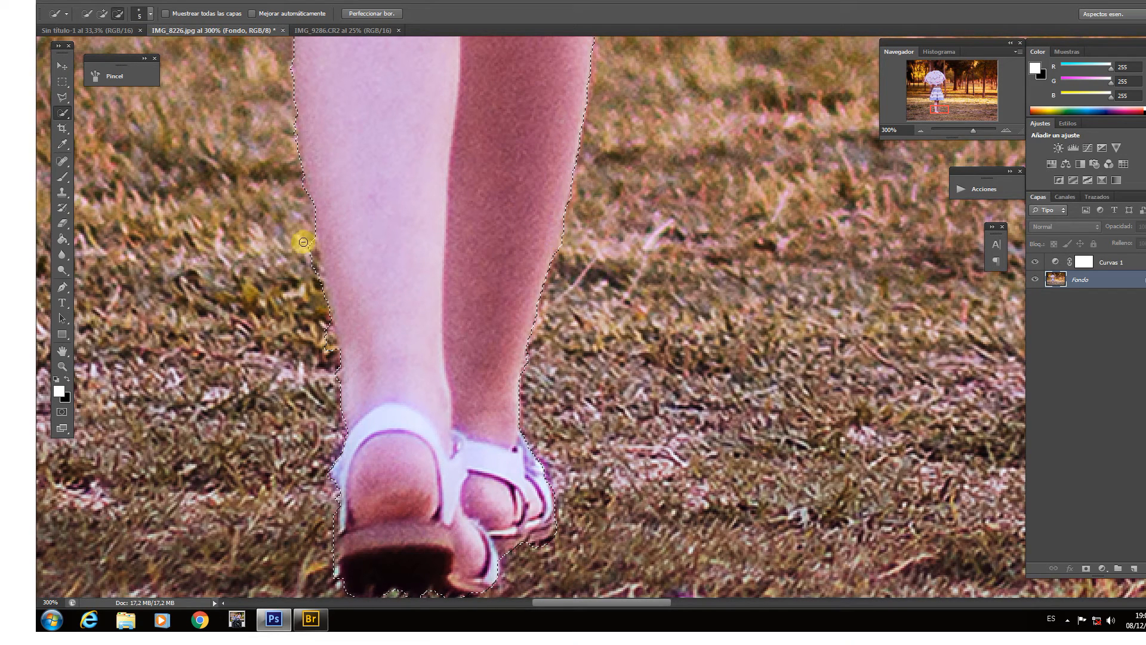
pyautogui.moveTo(309, 271)
pyautogui.mouseDown()
pyautogui.moveTo(328, 369)
pyautogui.moveTo(327, 329)
pyautogui.mouseUp()
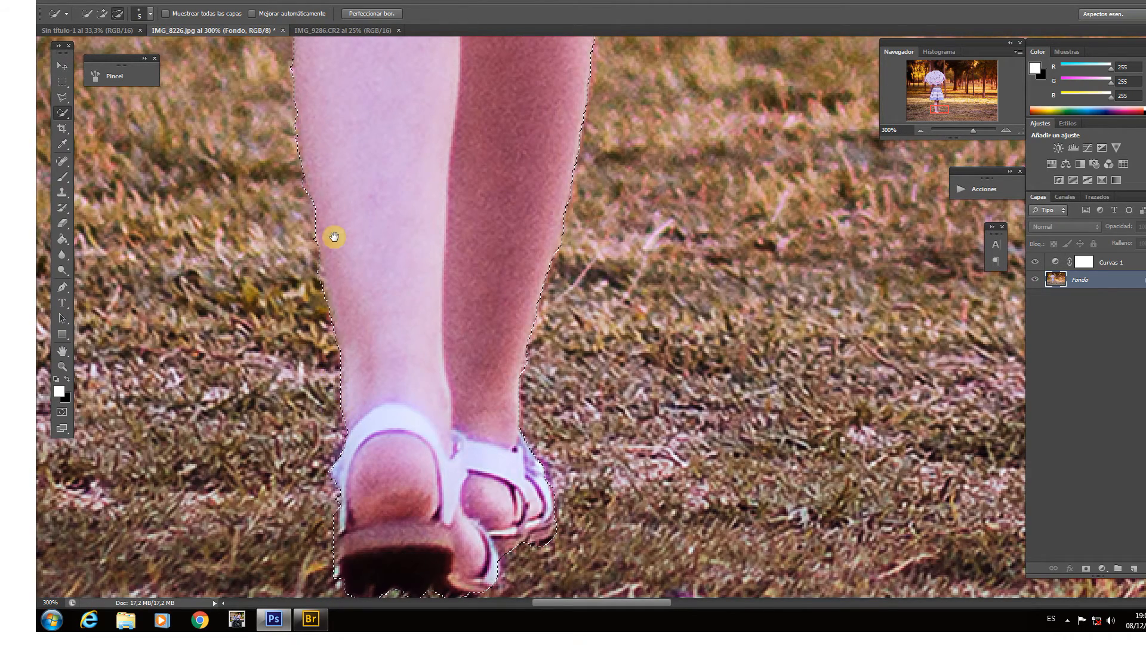
pyautogui.moveTo(312, 168); pyautogui.dragTo(345, 359)
pyautogui.moveTo(267, 156)
pyautogui.mouseDown()
pyautogui.moveTo(335, 156)
pyautogui.moveTo(337, 182)
pyautogui.moveTo(334, 152)
pyautogui.moveTo(270, 150)
pyautogui.moveTo(281, 209)
pyautogui.mouseUp()
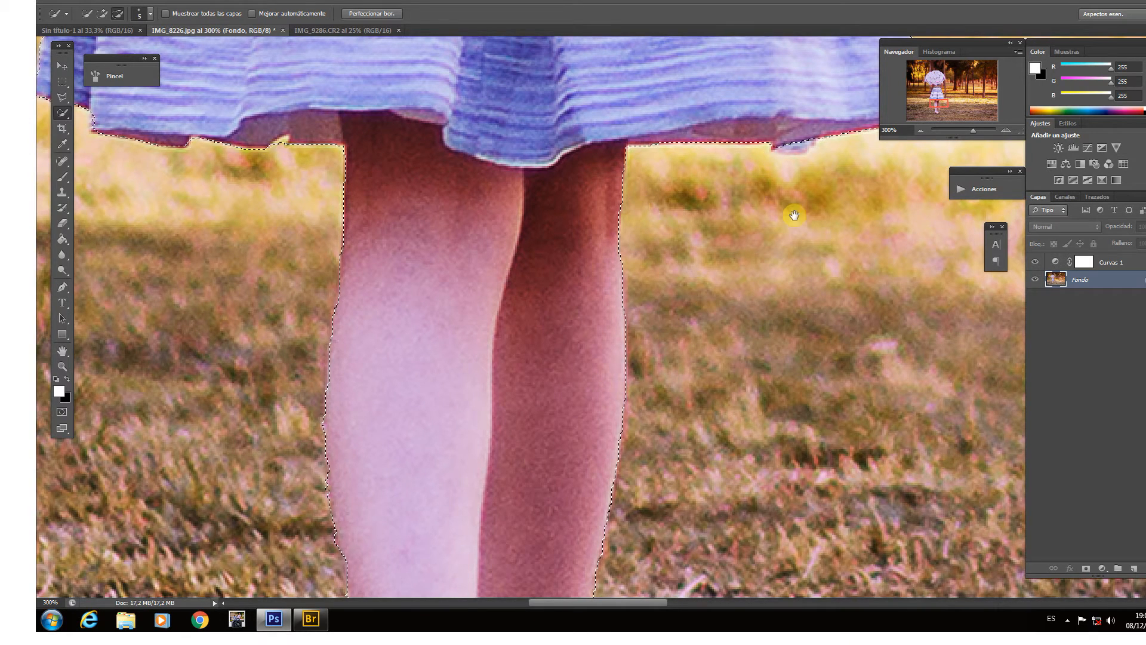
# - Add the missing bit of skirt hem to the right of the girl's legs to the selection
pyautogui.moveTo(793, 213); pyautogui.dragTo(615, 232)
pyautogui.click(103, 13)
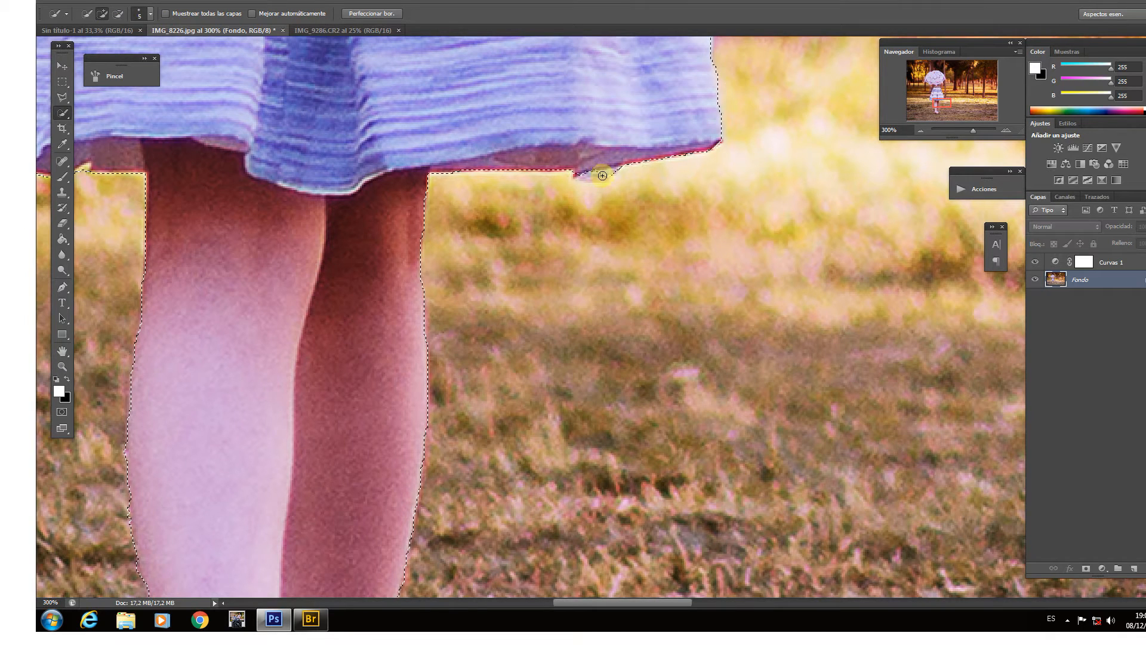
pyautogui.moveTo(600, 173); pyautogui.dragTo(592, 176)
# - Subtract the background gap between the girl's waist and right arm from the selection with a 3 px brush
pyautogui.moveTo(578, 95)
pyautogui.mouseDown()
pyautogui.moveTo(527, 175)
pyautogui.moveTo(504, 257)
pyautogui.moveTo(450, 231)
pyautogui.moveTo(444, 239)
pyautogui.moveTo(462, 318)
pyautogui.mouseUp()
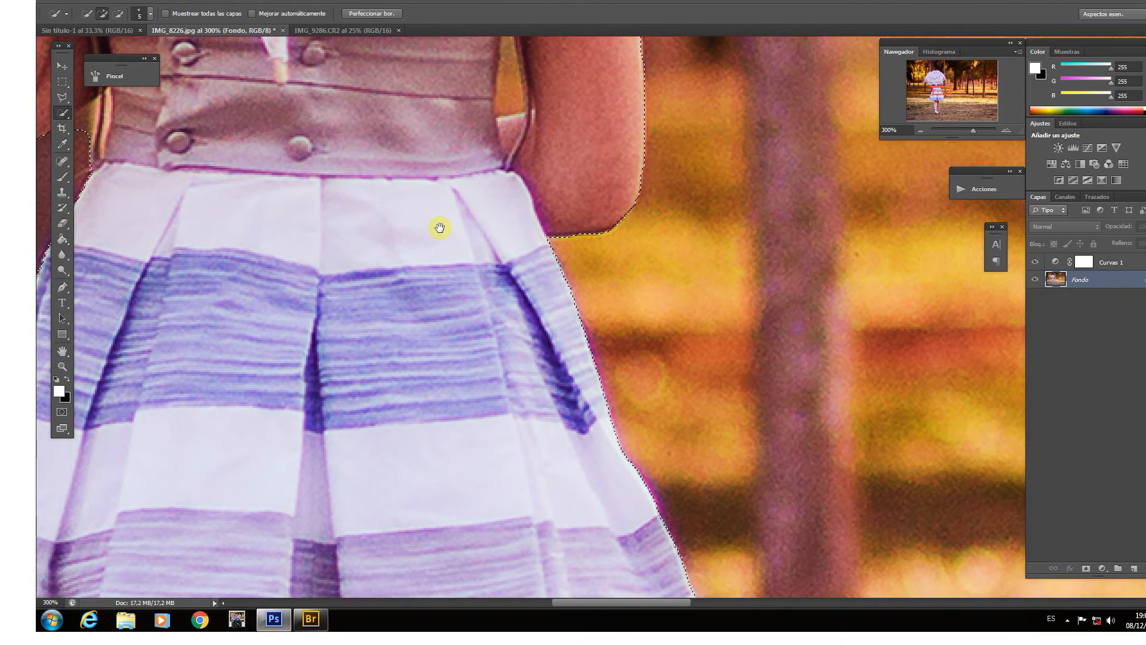
pyautogui.moveTo(430, 137); pyautogui.dragTo(434, 278)
pyautogui.click(118, 12)
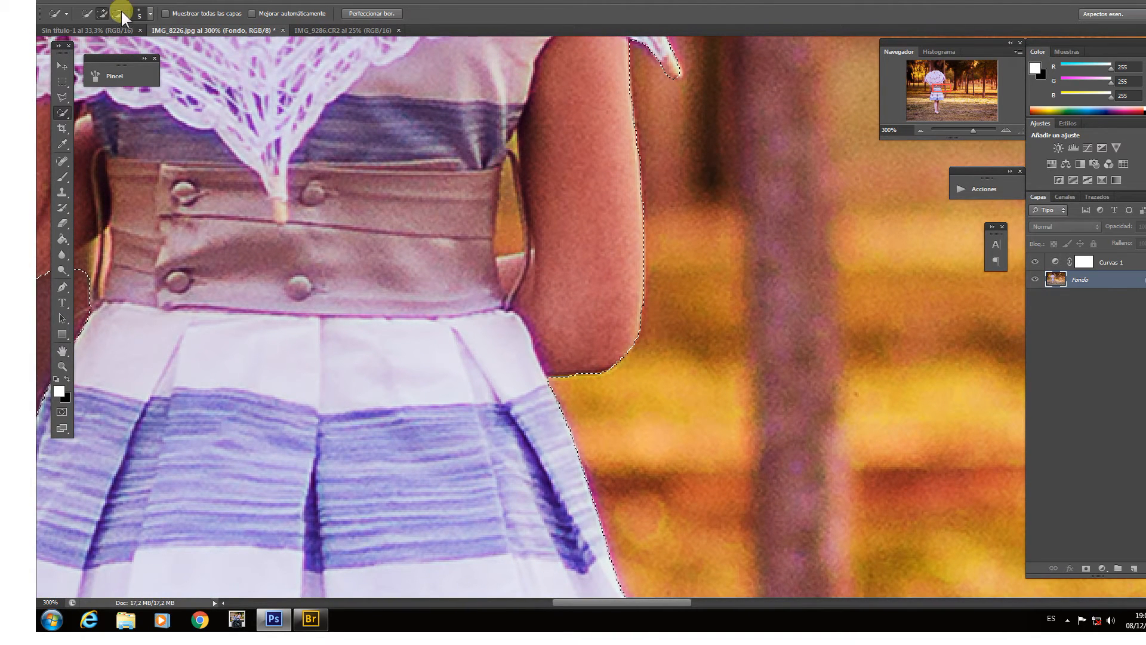
pyautogui.click(511, 178)
pyautogui.keyDown('alt'); pyautogui.rightClick(509, 181); pyautogui.keyUp('alt')
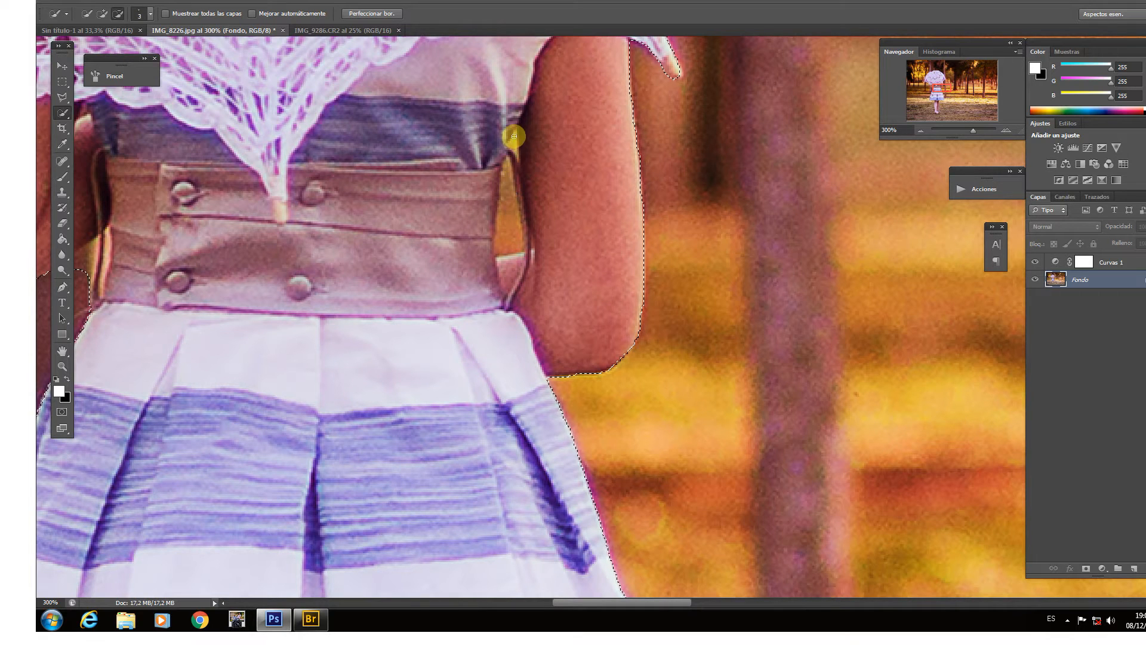
pyautogui.moveTo(514, 137)
pyautogui.mouseDown()
pyautogui.moveTo(501, 249)
pyautogui.moveTo(526, 245)
pyautogui.moveTo(515, 137)
pyautogui.moveTo(509, 228)
pyautogui.moveTo(513, 213)
pyautogui.moveTo(516, 243)
pyautogui.mouseUp()
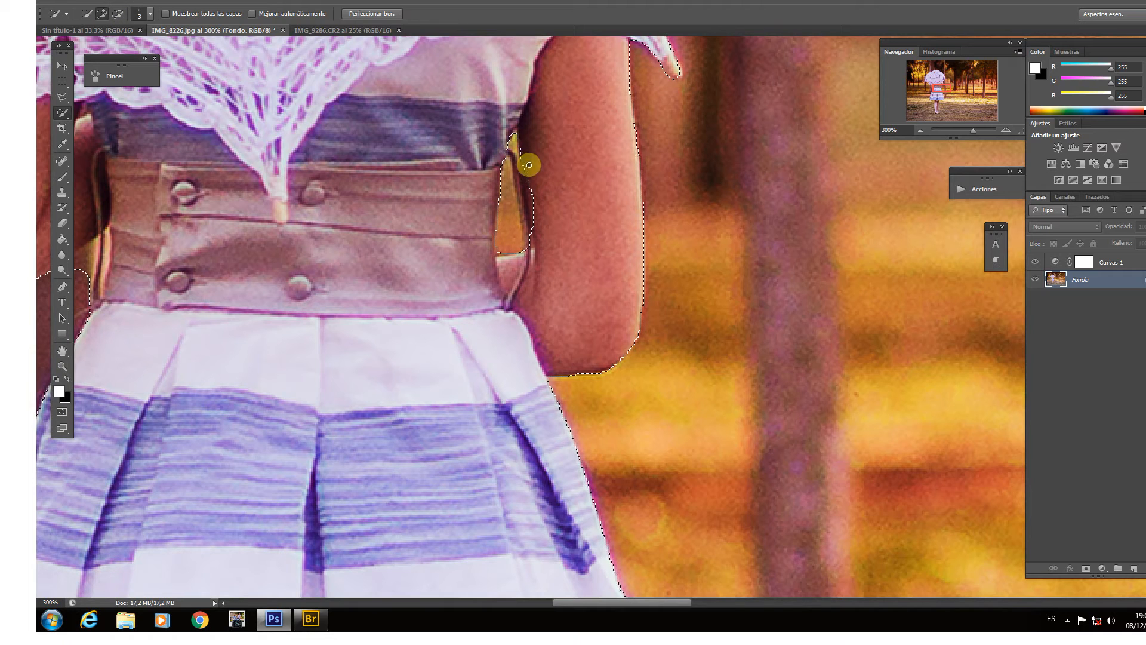
pyautogui.moveTo(529, 168)
pyautogui.mouseDown()
pyautogui.moveTo(532, 230)
pyautogui.moveTo(523, 250)
pyautogui.moveTo(503, 250)
pyautogui.mouseUp()
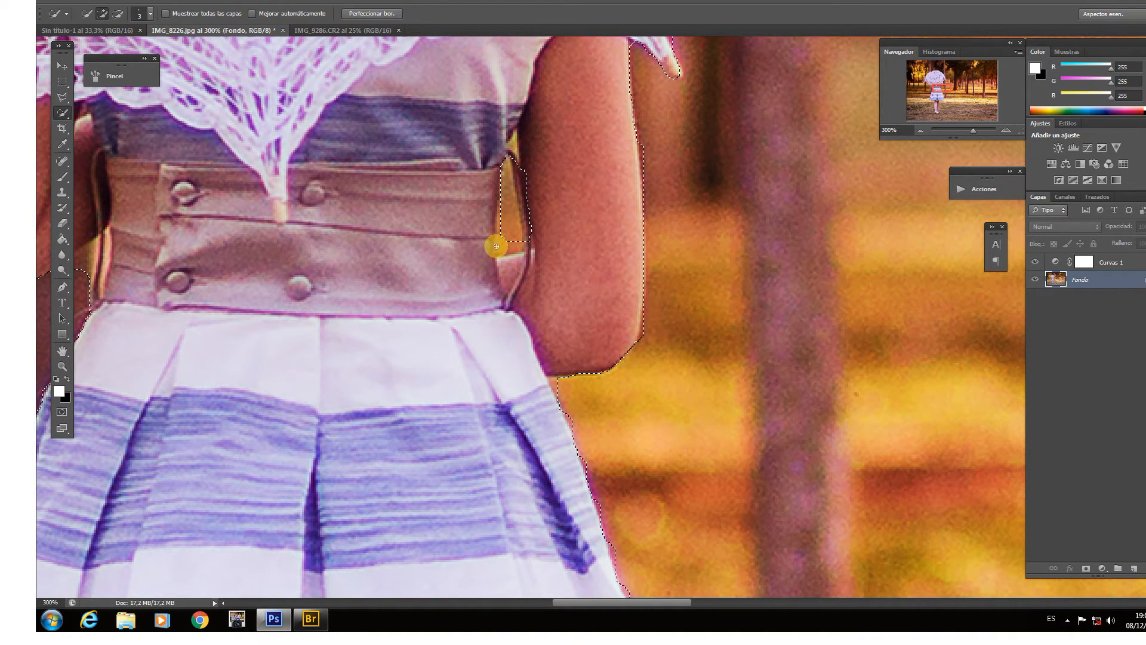
pyautogui.click(117, 13)
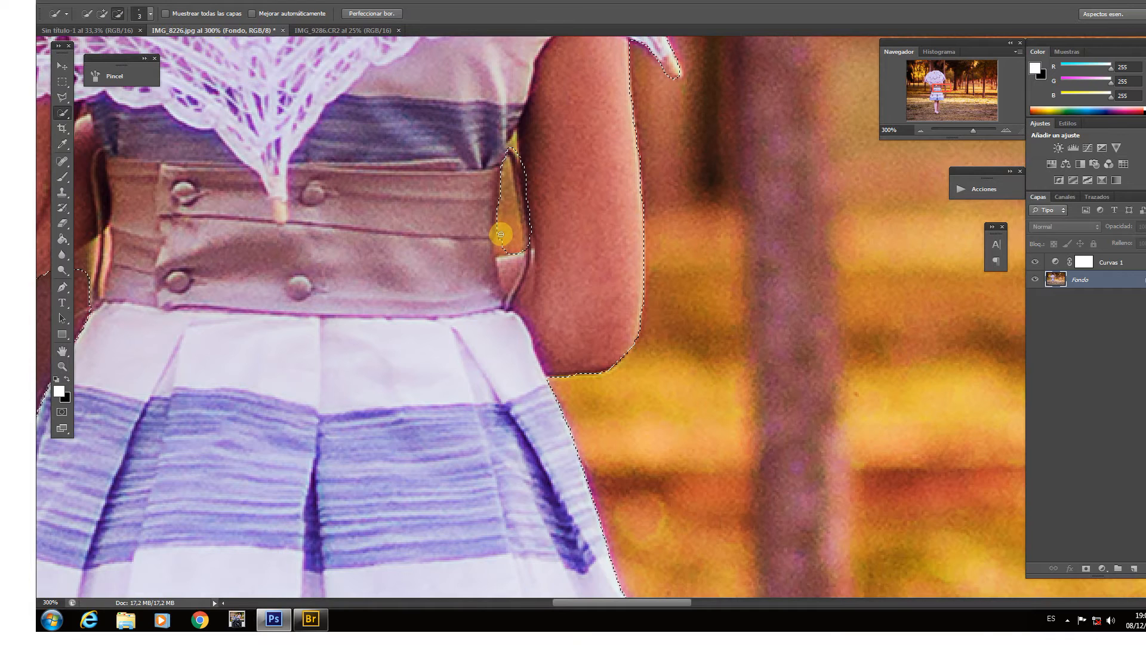
pyautogui.moveTo(500, 235)
pyautogui.mouseDown()
pyautogui.moveTo(502, 268)
pyautogui.moveTo(520, 172)
pyautogui.mouseUp()
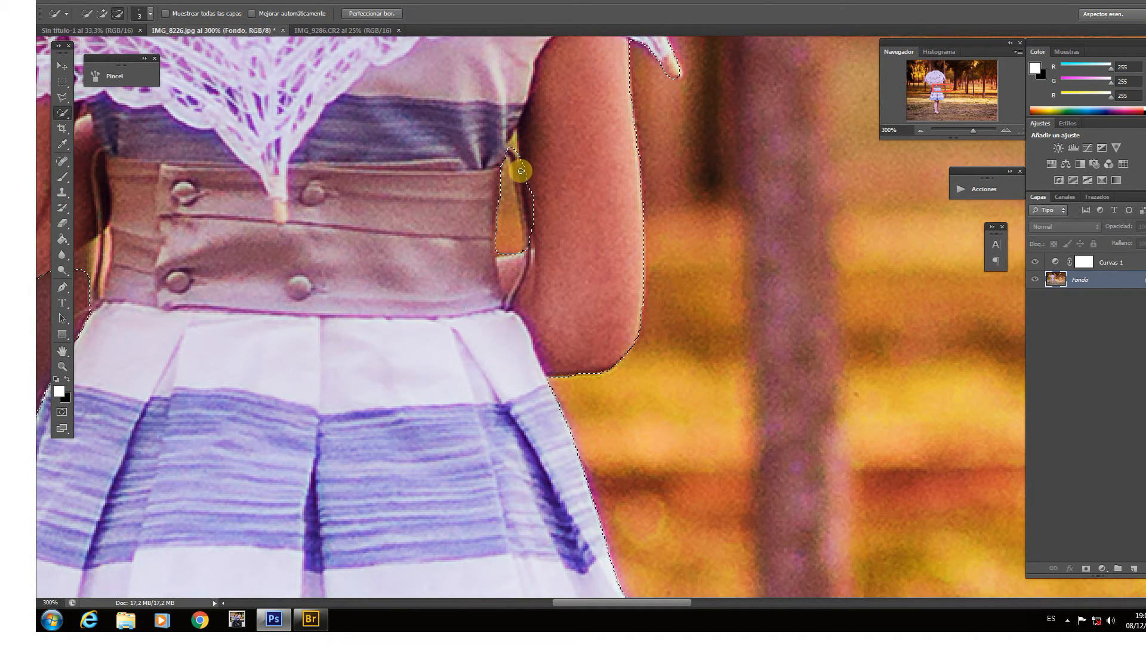
# - Refine the gap beside the right arm with the Polygonal Lasso, adding back the arm-side edge and subtracting the remaining background
pyautogui.click(62, 97)
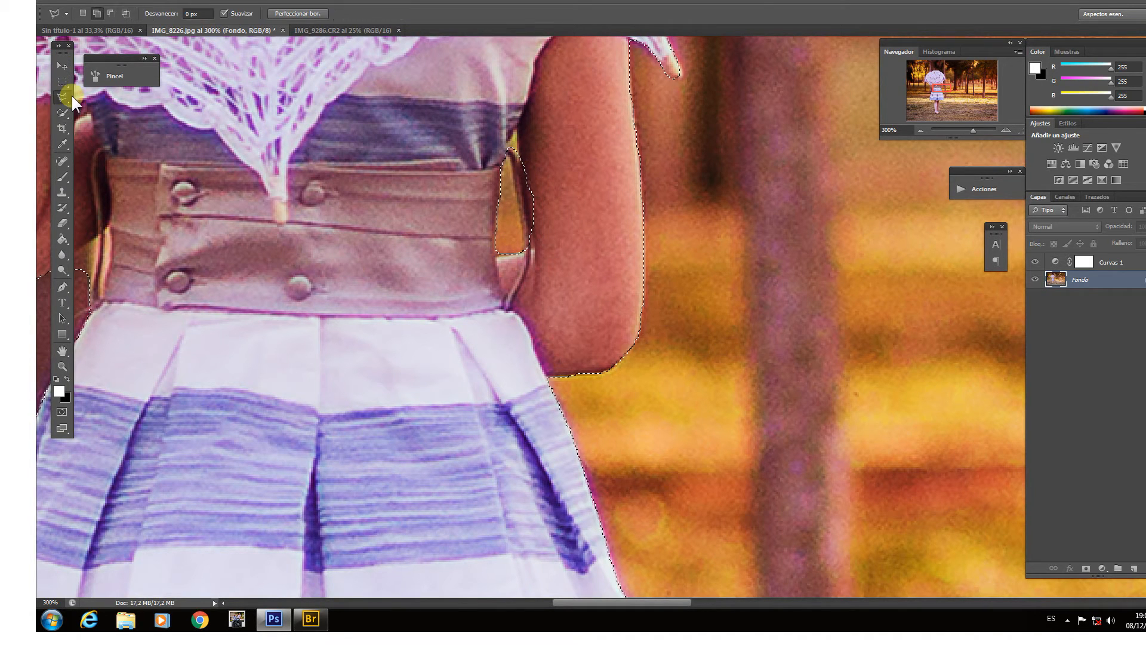
pyautogui.click(512, 148)
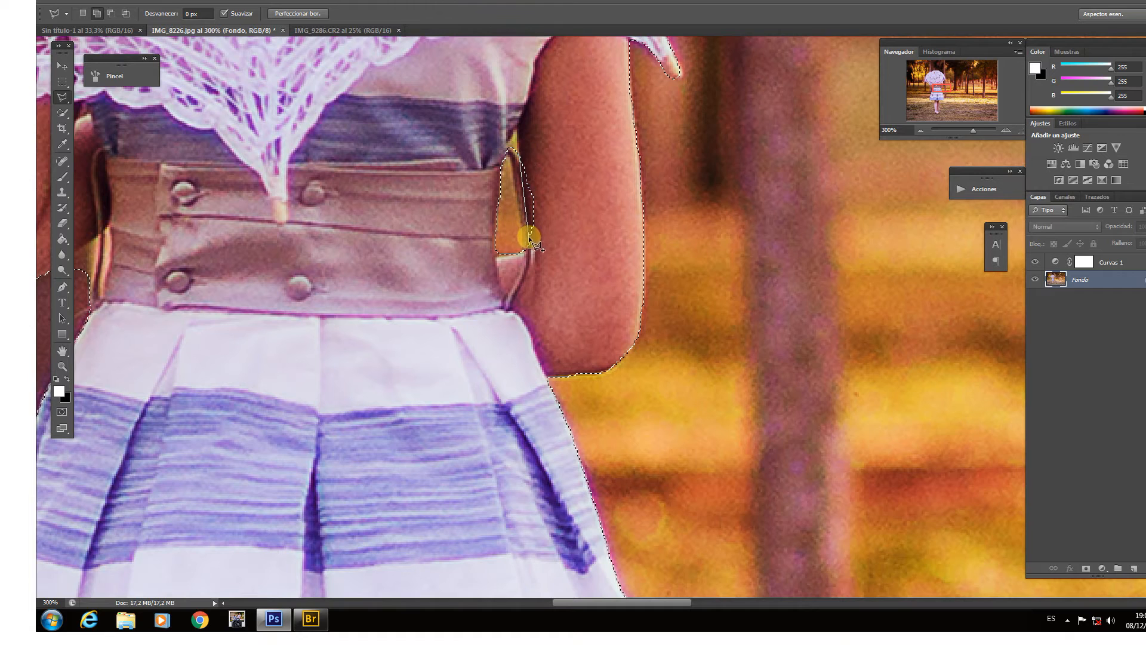
pyautogui.click(522, 154)
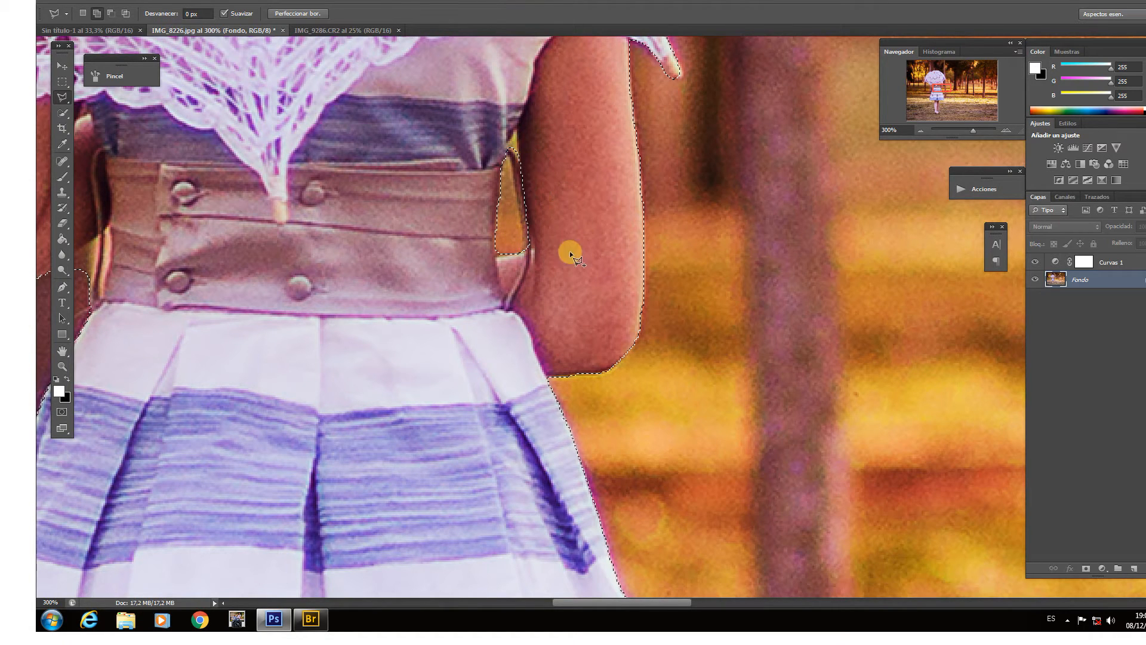
pyautogui.click(110, 13)
pyautogui.click(509, 254)
pyautogui.click(497, 173)
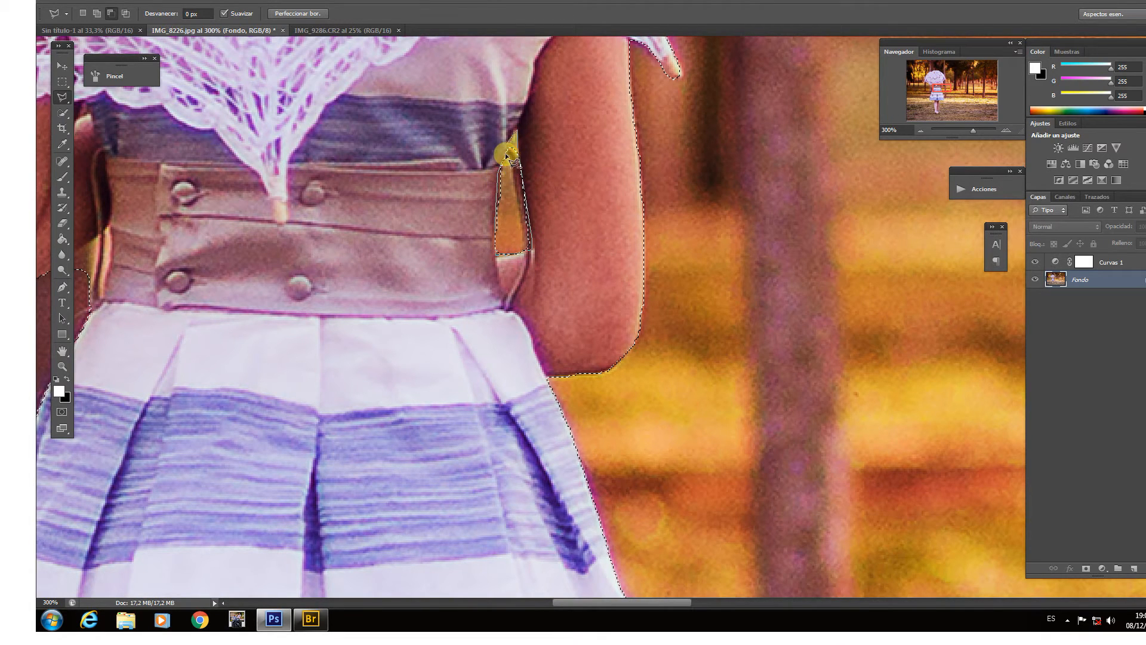
pyautogui.click(510, 143)
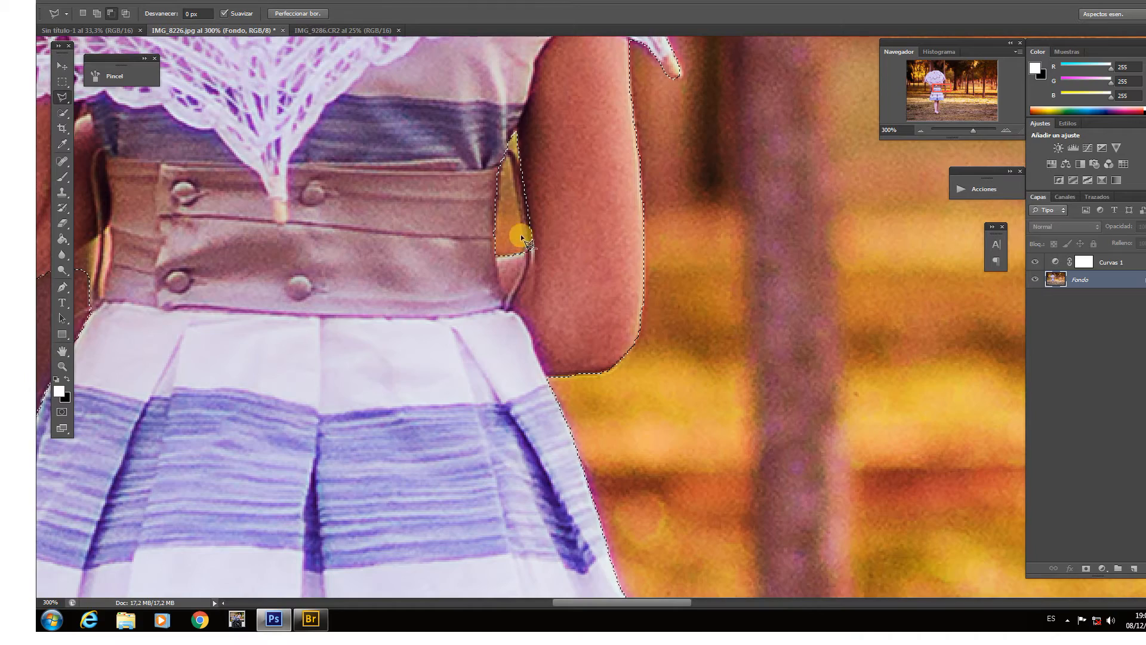
# - Subtract the wedge of background between the girl's left elbow and waistband with the Polygonal Lasso
pyautogui.click(920, 131)
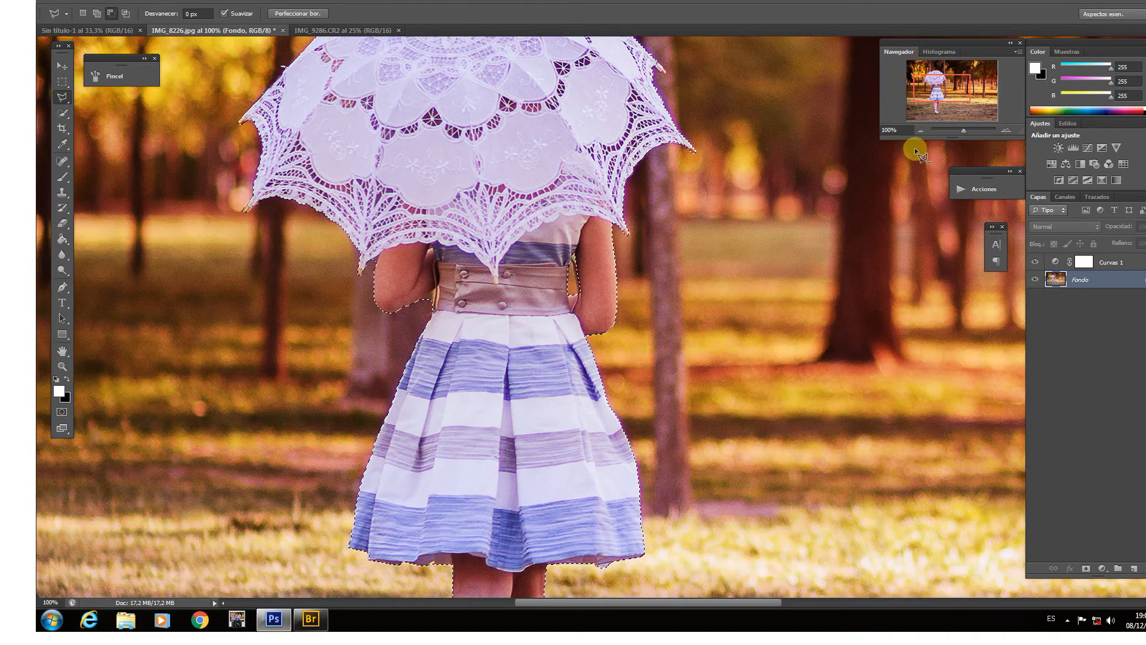
pyautogui.click(1006, 130)
pyautogui.click(1006, 130)
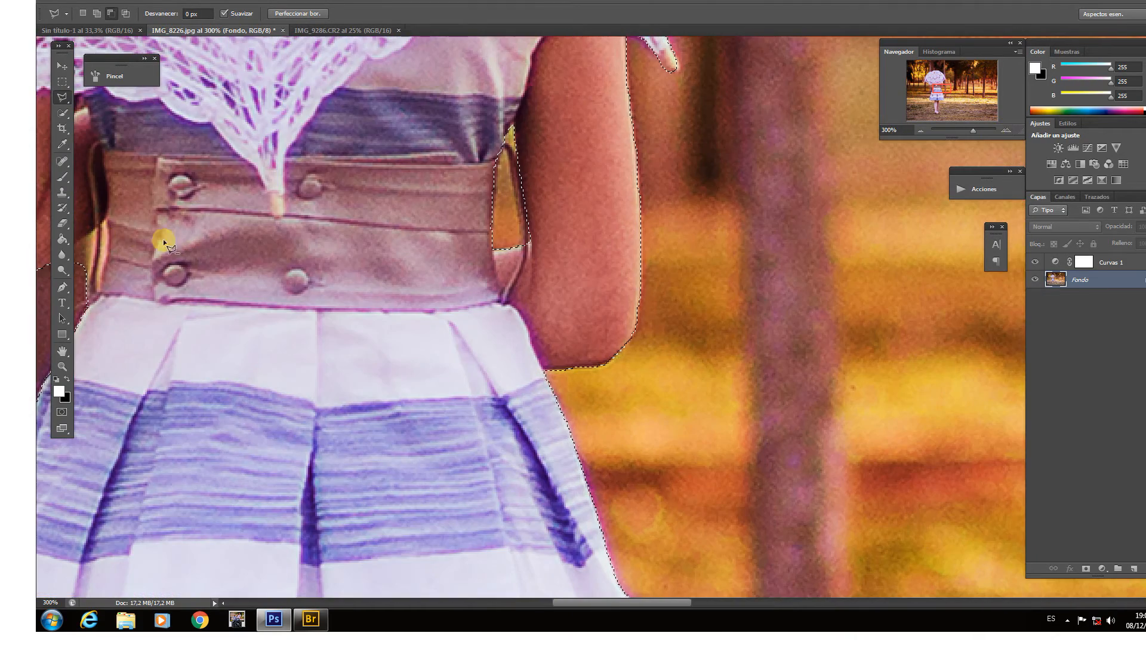
pyautogui.moveTo(274, 247); pyautogui.dragTo(470, 231)
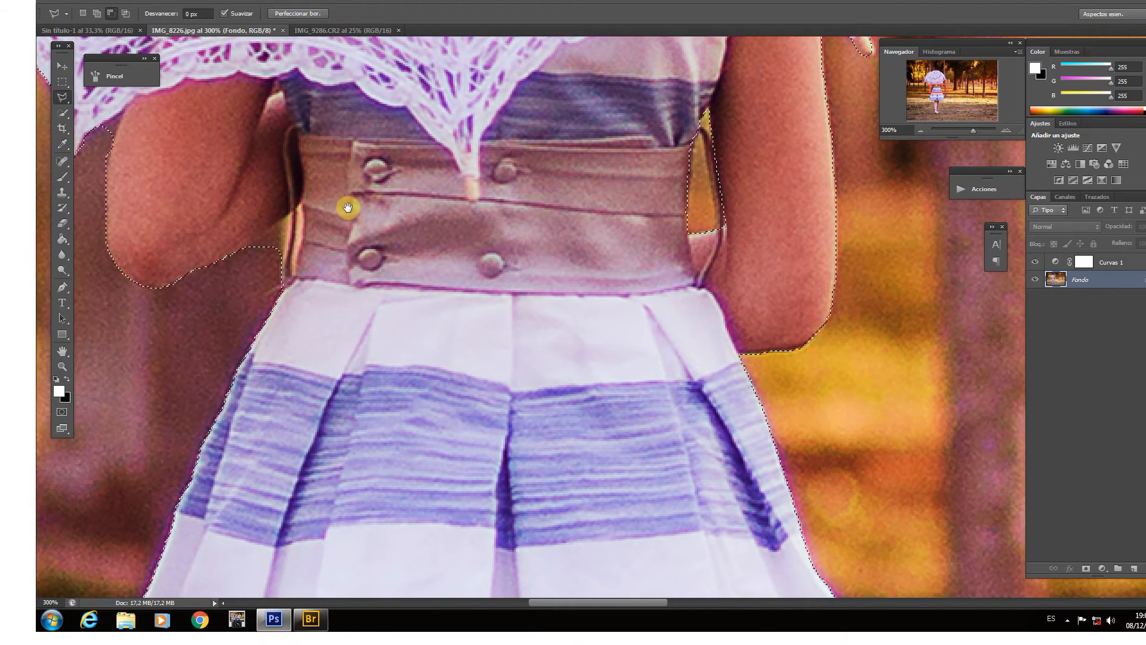
pyautogui.click(251, 246)
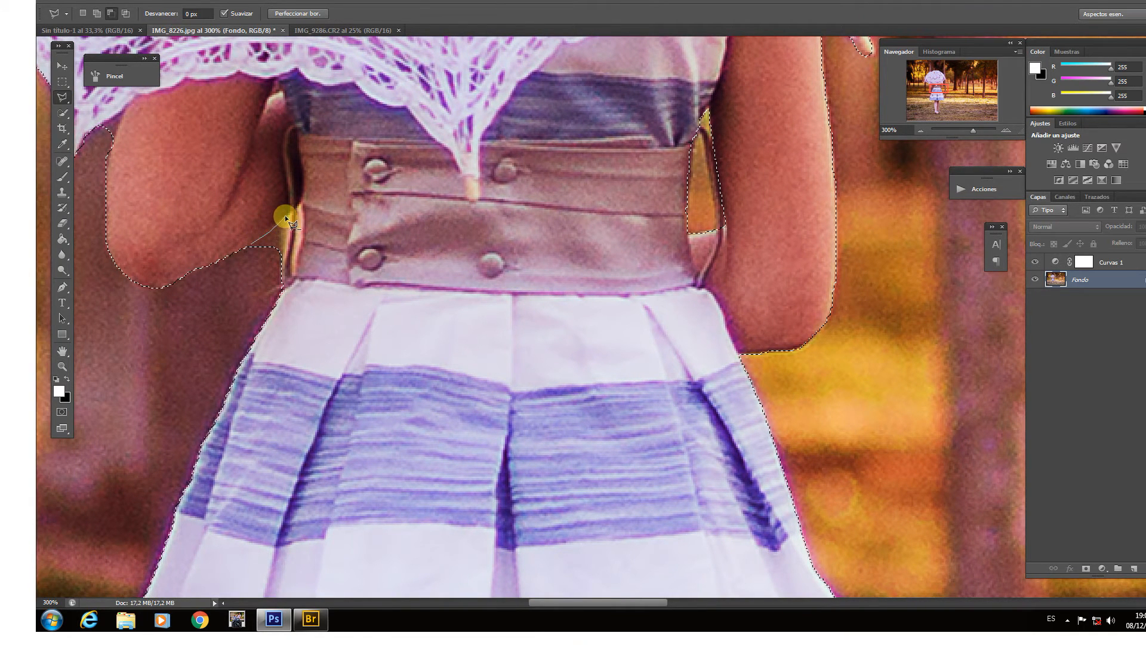
pyautogui.click(302, 204)
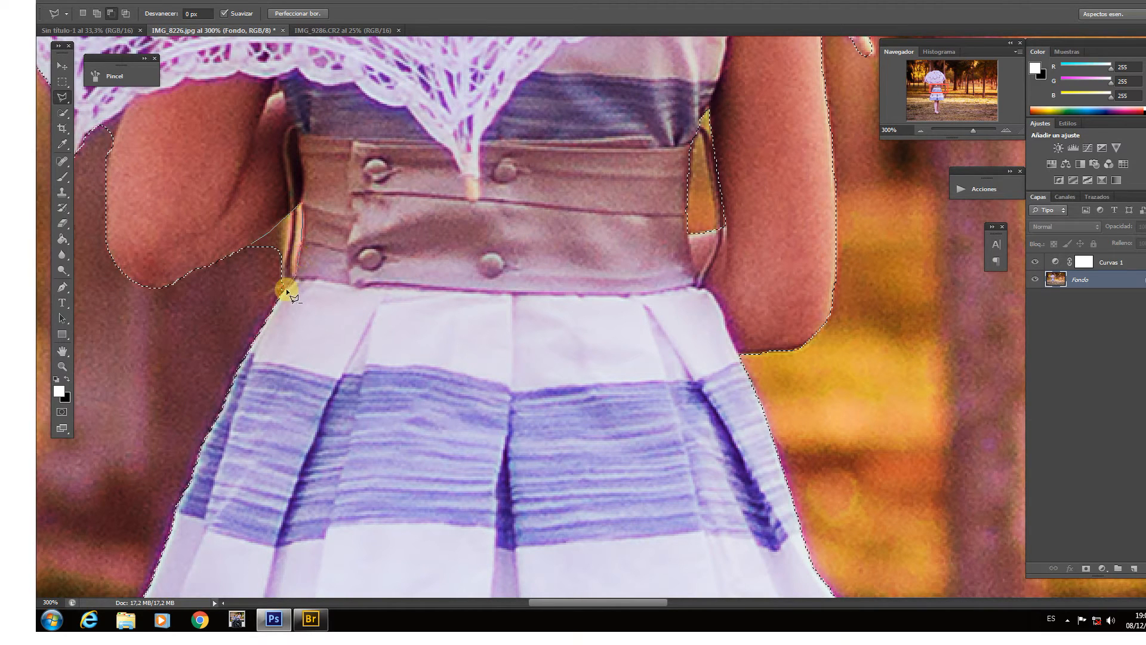
pyautogui.click(252, 246)
# - Add a layer mask to the park photo layer from the selection to isolate the girl
pyautogui.click(918, 130)
pyautogui.click(918, 130)
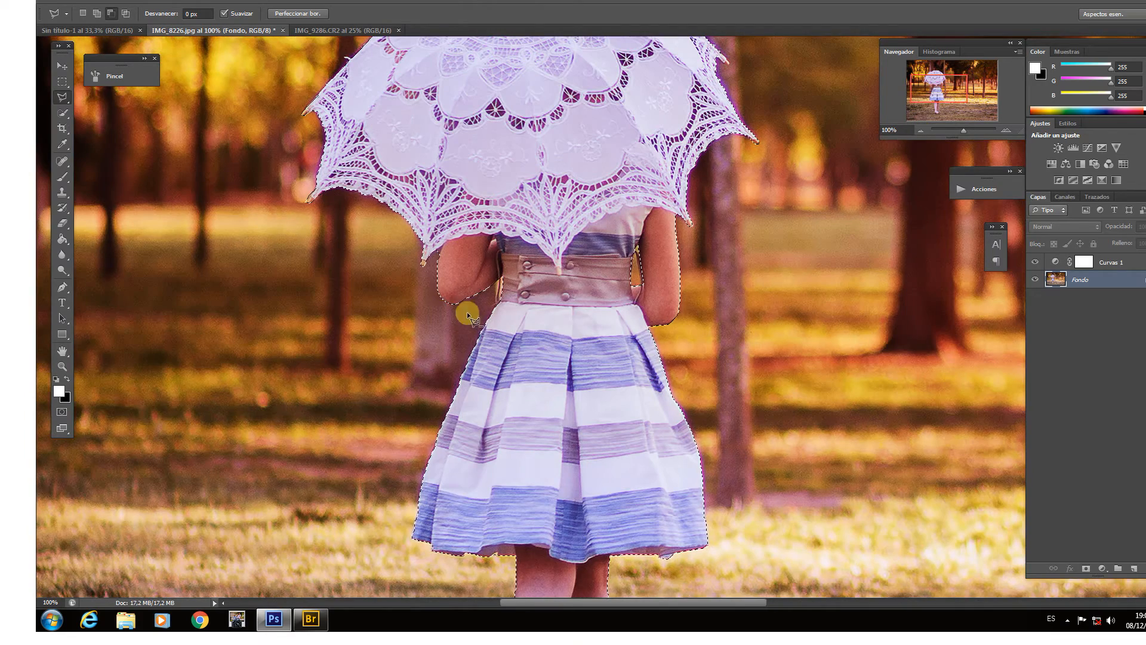
pyautogui.click(919, 131)
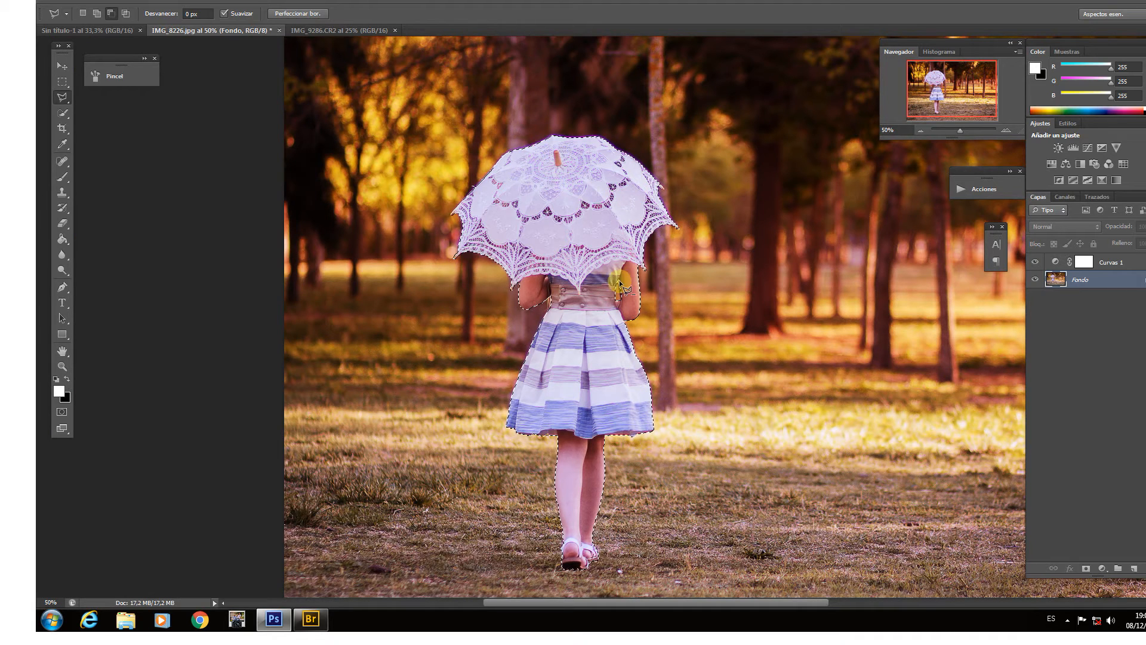
pyautogui.click(1086, 570)
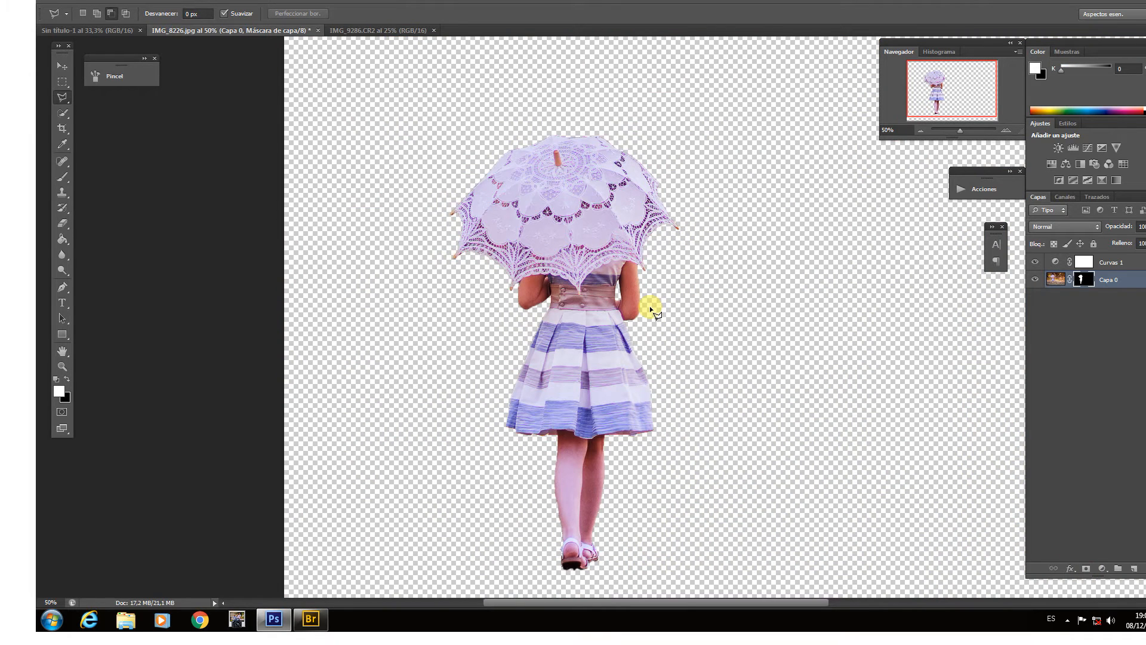
# - Copy the masked girl and the paving-stone photo IMG_9286.CR2 into the Sin título-1 document with the Move tool
pyautogui.click(61, 66)
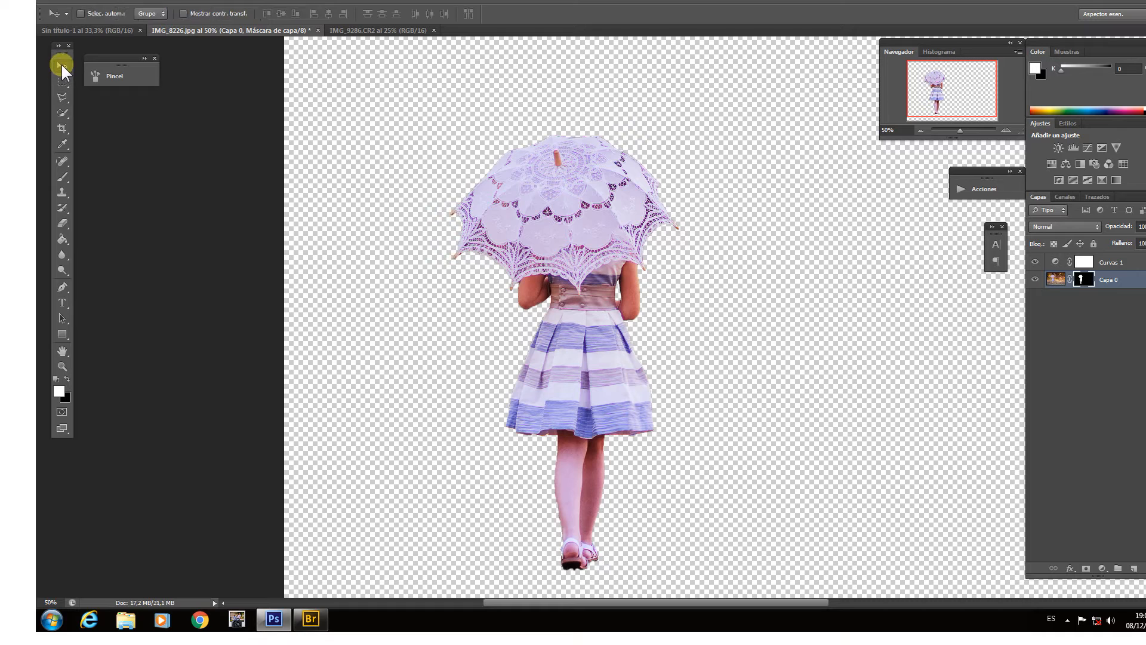
pyautogui.moveTo(585, 258); pyautogui.dragTo(476, 312)
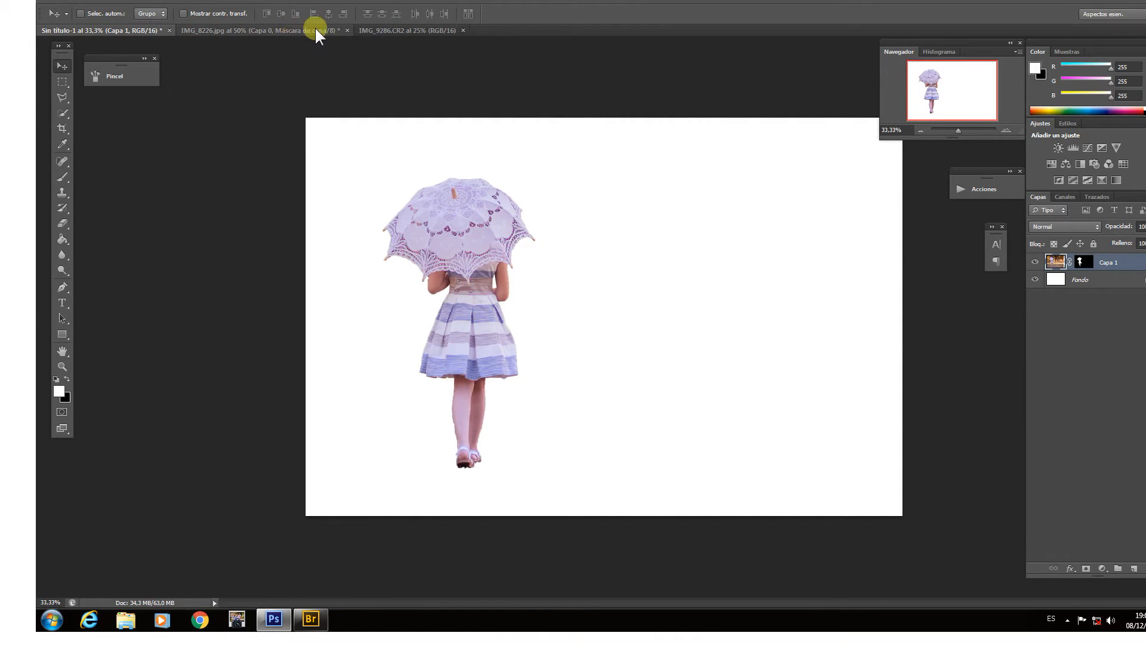
pyautogui.click(396, 31)
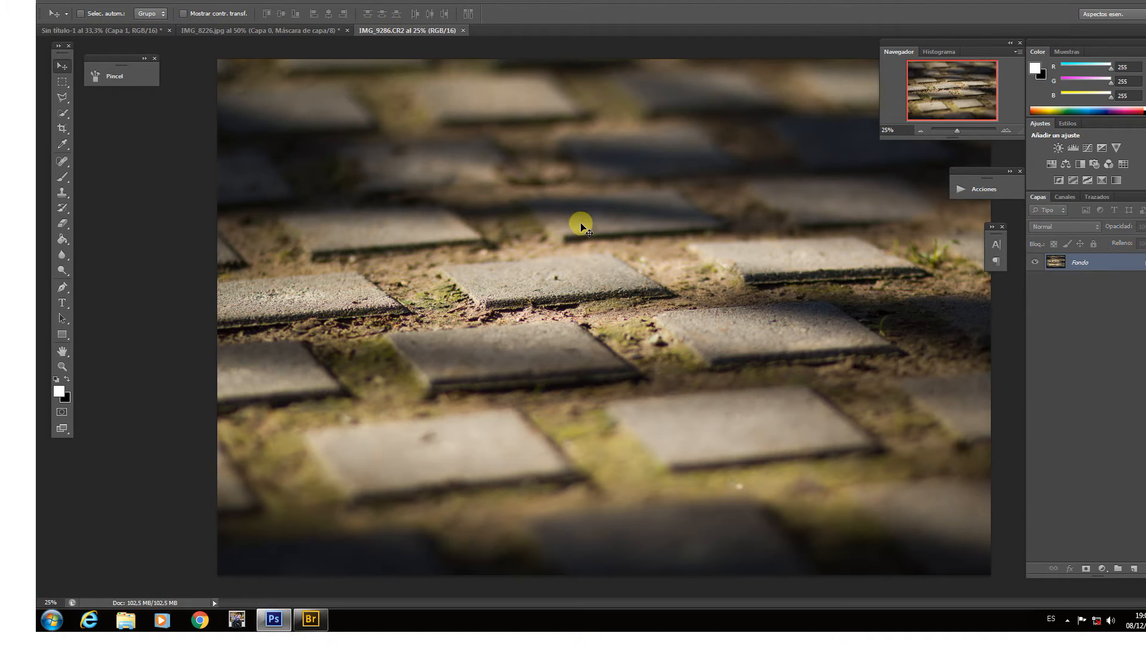
pyautogui.moveTo(551, 281); pyautogui.dragTo(654, 267)
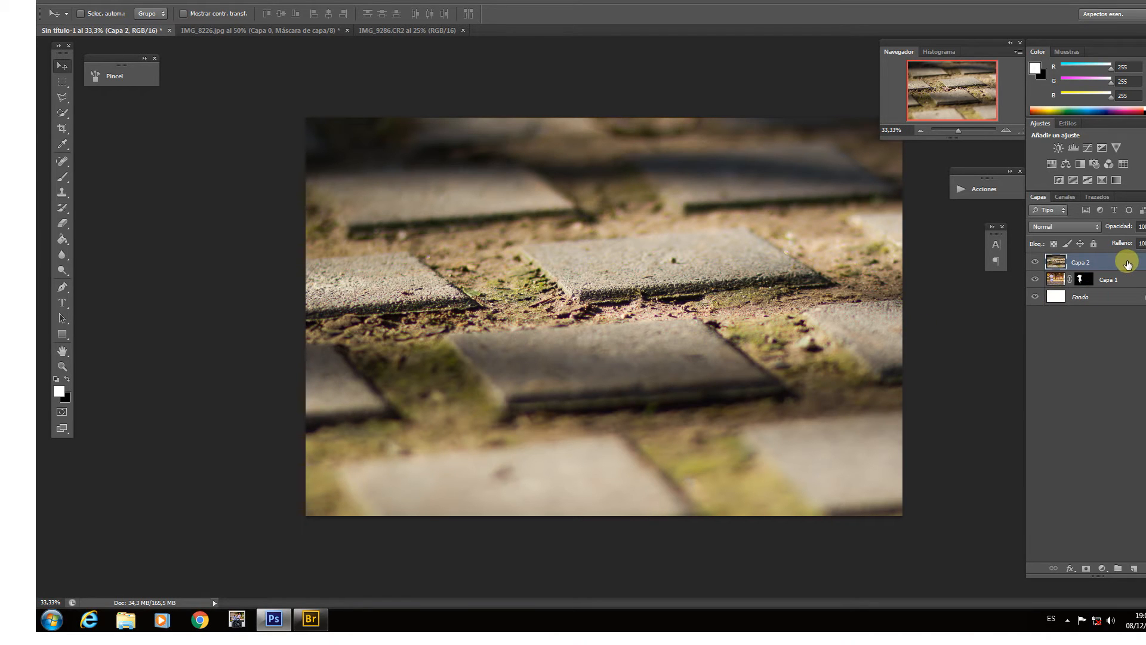
# - Place the paving-stone layer directly beneath the girl's layer and hide the girl's layer
pyautogui.moveTo(1128, 264); pyautogui.dragTo(1127, 291)
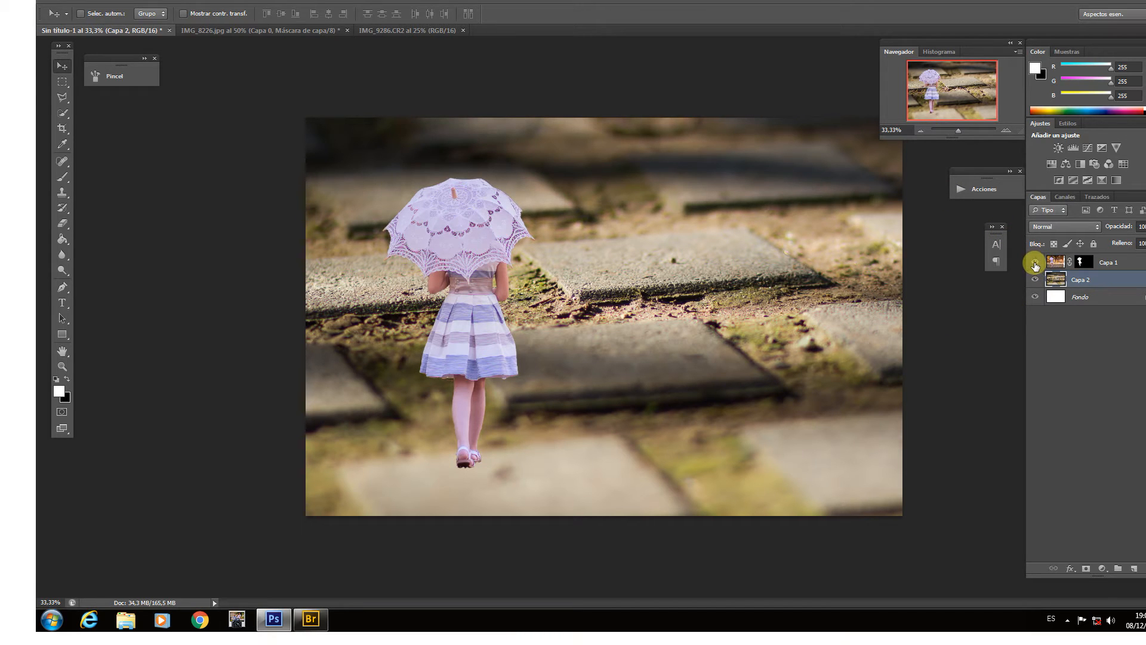
pyautogui.click(1036, 264)
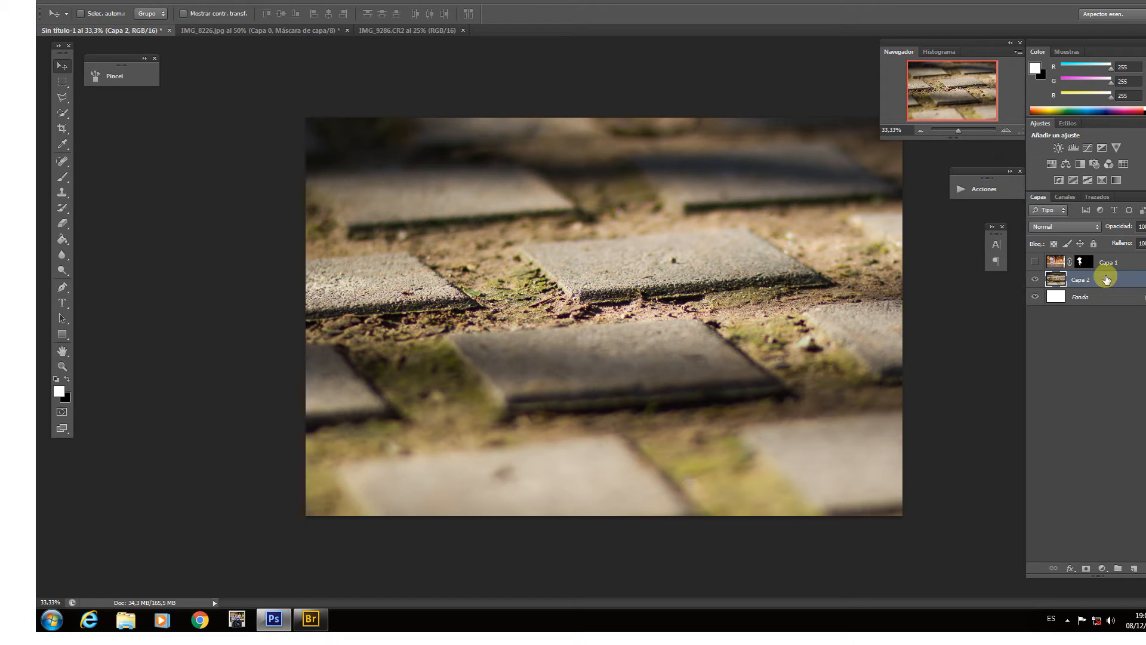
# - Scale the paving-stone layer to about 74% and reposition it so it still covers the whole canvas
pyautogui.click(919, 130)
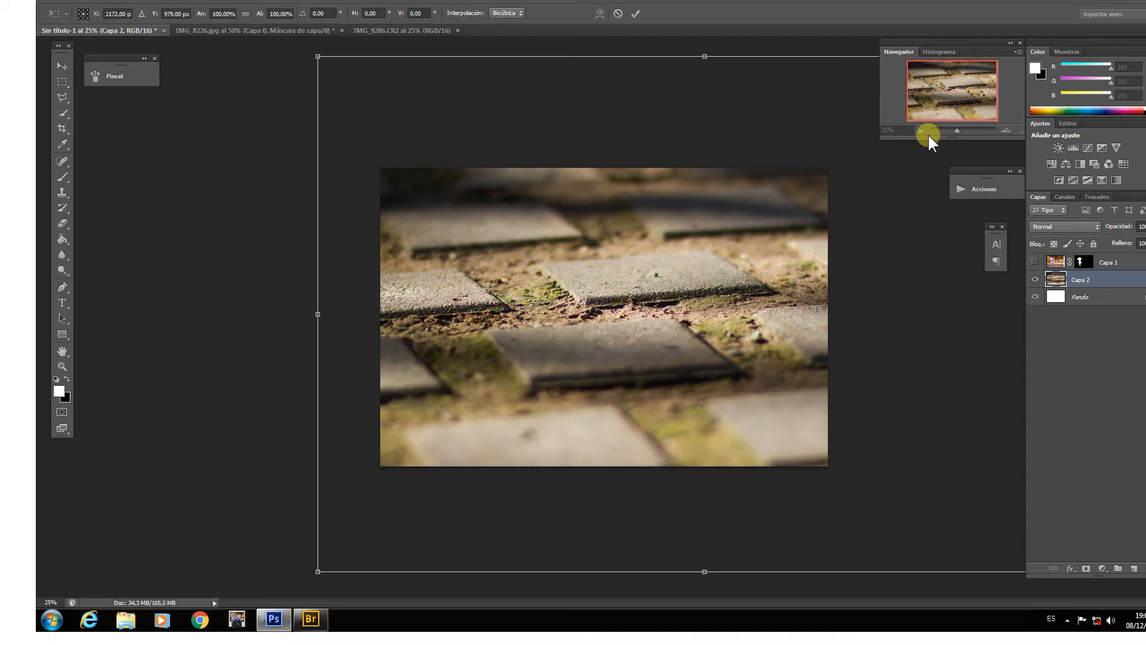
pyautogui.click(921, 130)
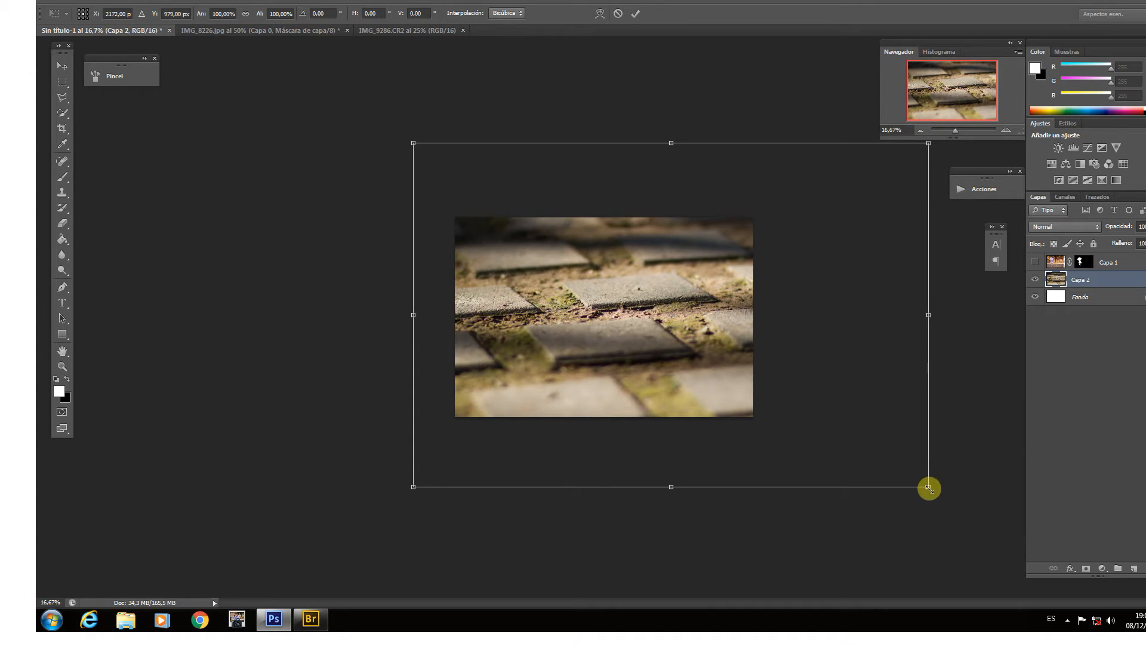
pyautogui.moveTo(929, 485); pyautogui.dragTo(842, 449)
pyautogui.moveTo(820, 375); pyautogui.dragTo(836, 412)
pyautogui.moveTo(865, 472); pyautogui.dragTo(803, 411)
pyautogui.moveTo(813, 199); pyautogui.dragTo(786, 197)
pyautogui.moveTo(692, 335); pyautogui.dragTo(700, 327)
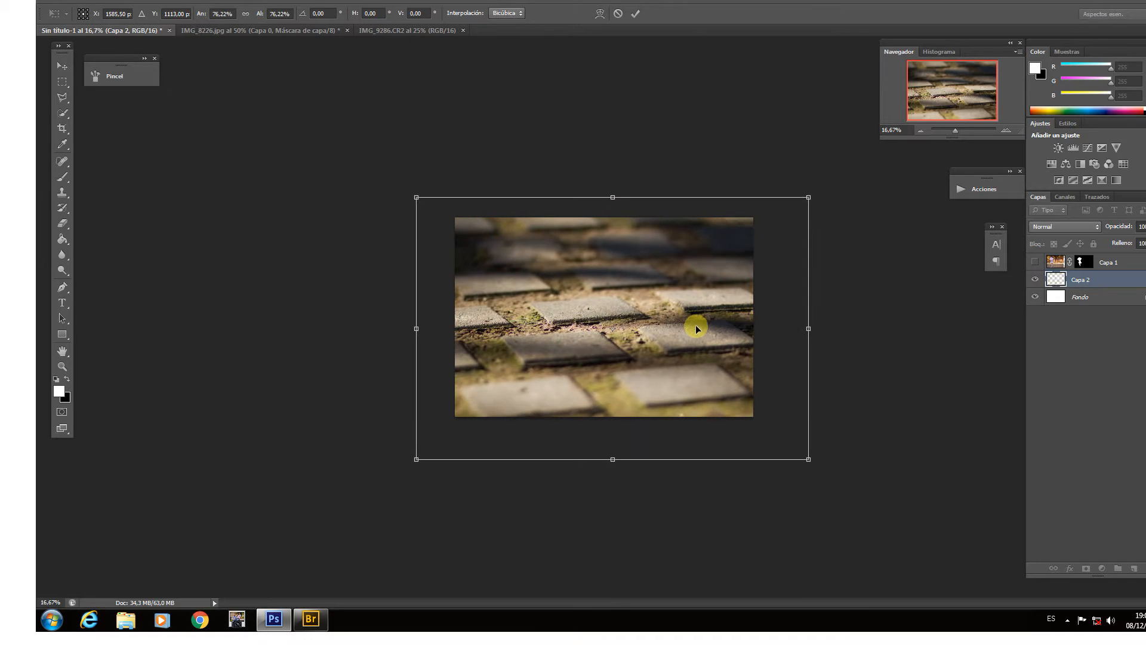
pyautogui.moveTo(806, 449); pyautogui.dragTo(796, 442)
pyautogui.moveTo(700, 370)
pyautogui.mouseDown()
pyautogui.moveTo(698, 382)
pyautogui.moveTo(708, 375)
pyautogui.mouseUp()
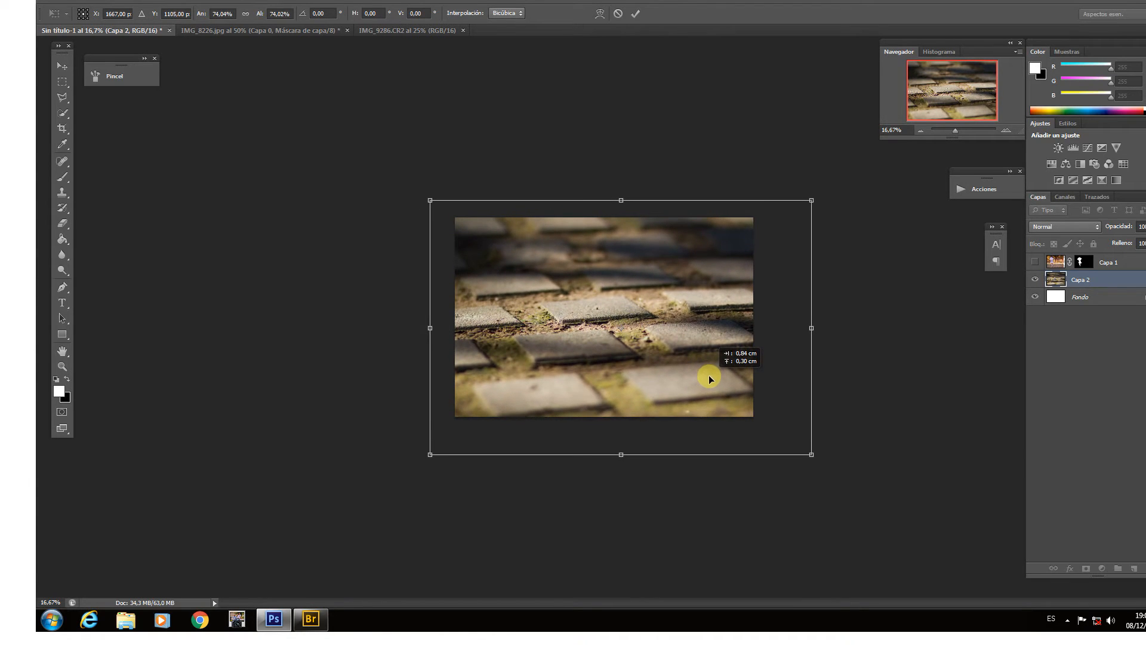
pyautogui.click(636, 12)
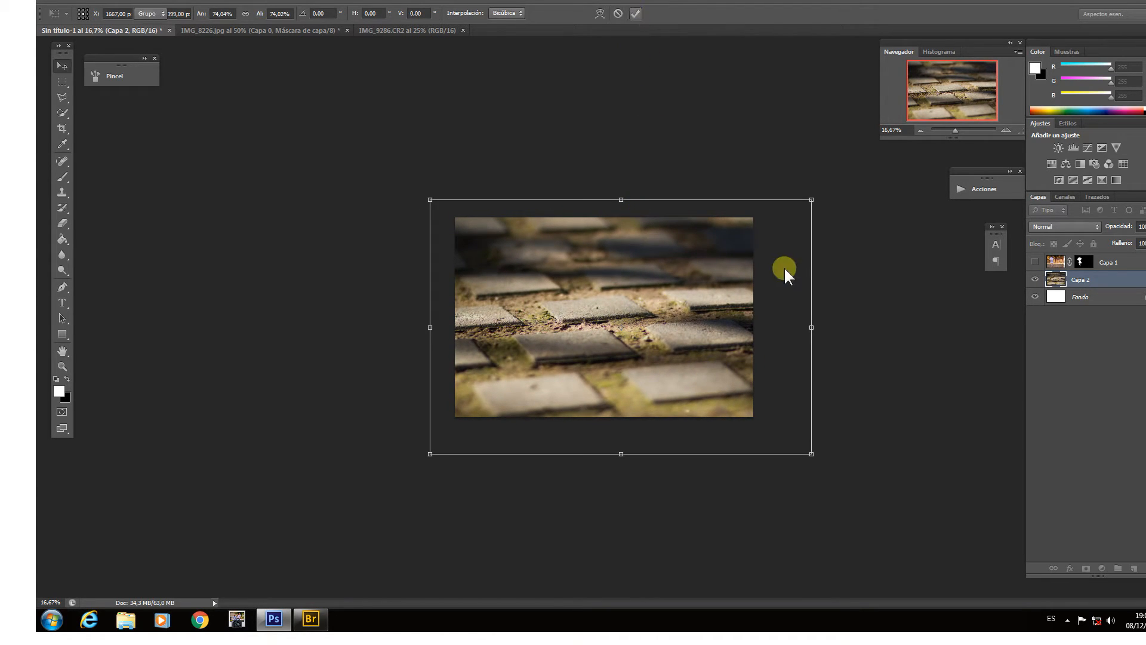
# - Make the girl's layer visible above the paving stones
pyautogui.click(1004, 128)
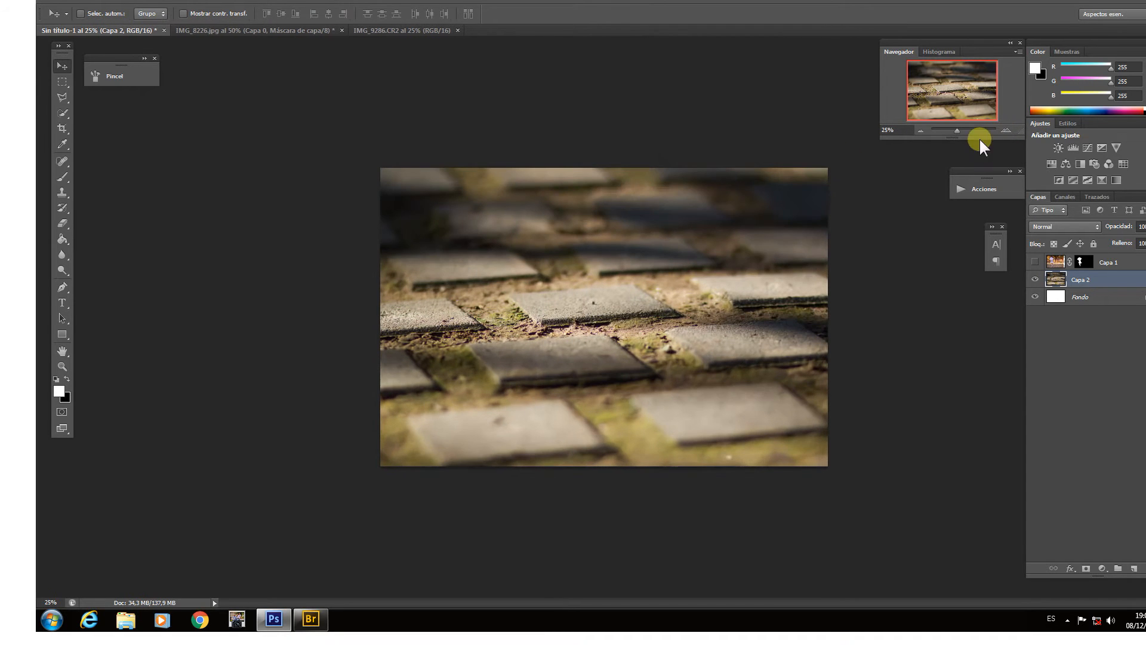
pyautogui.click(1035, 263)
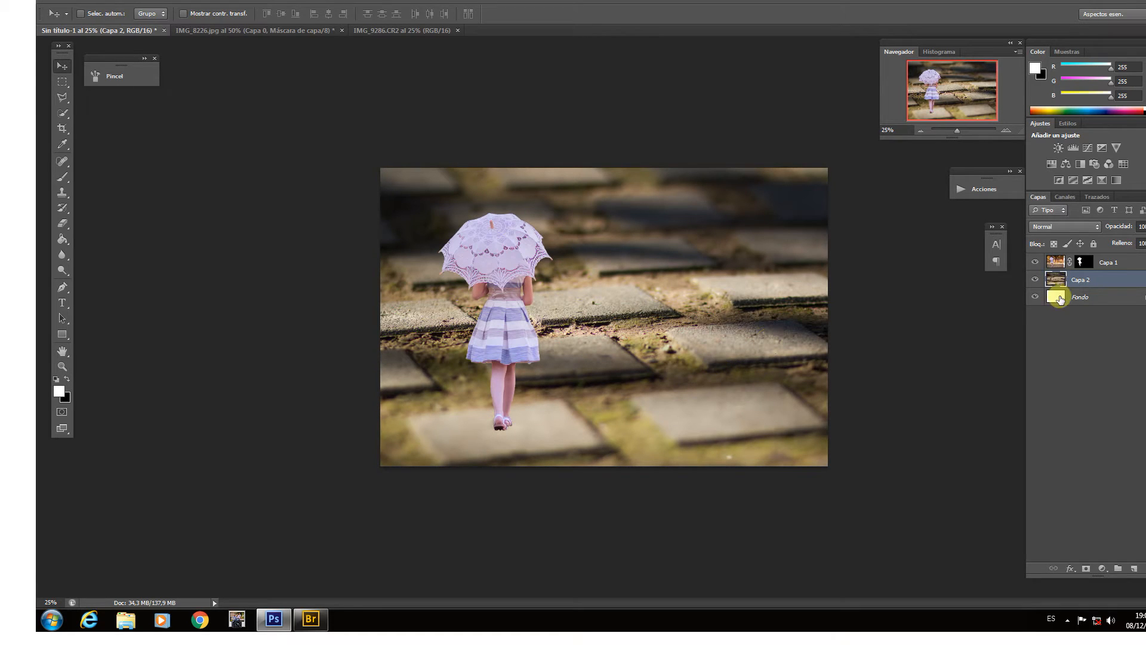
pyautogui.click(1056, 263)
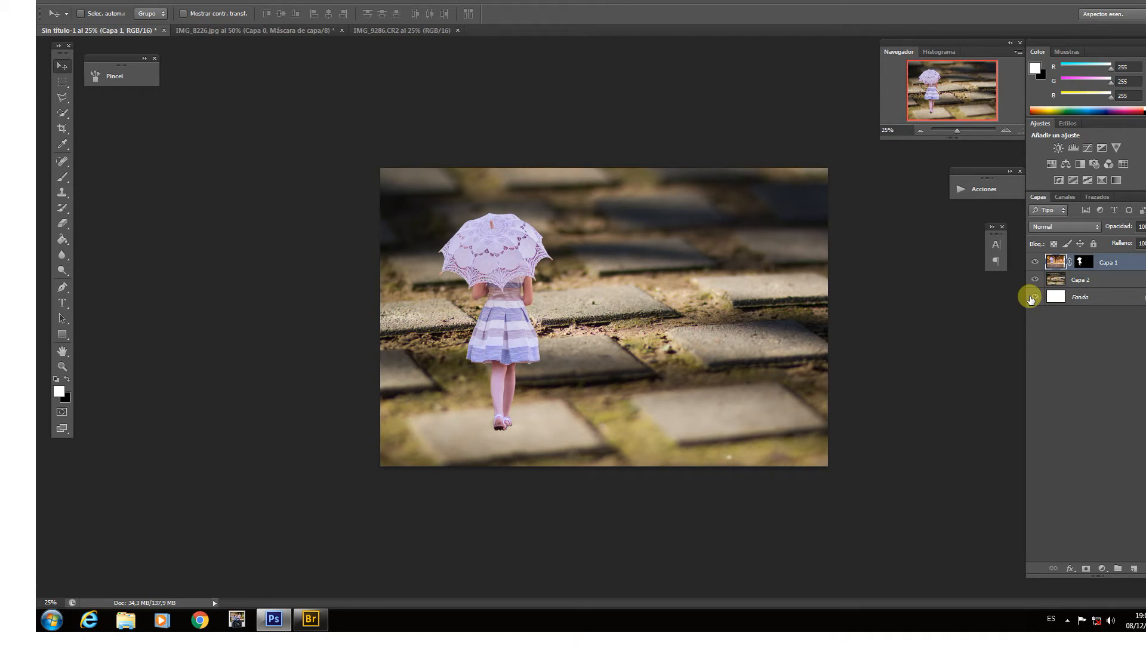
pyautogui.hotkey('ctrl', 't')
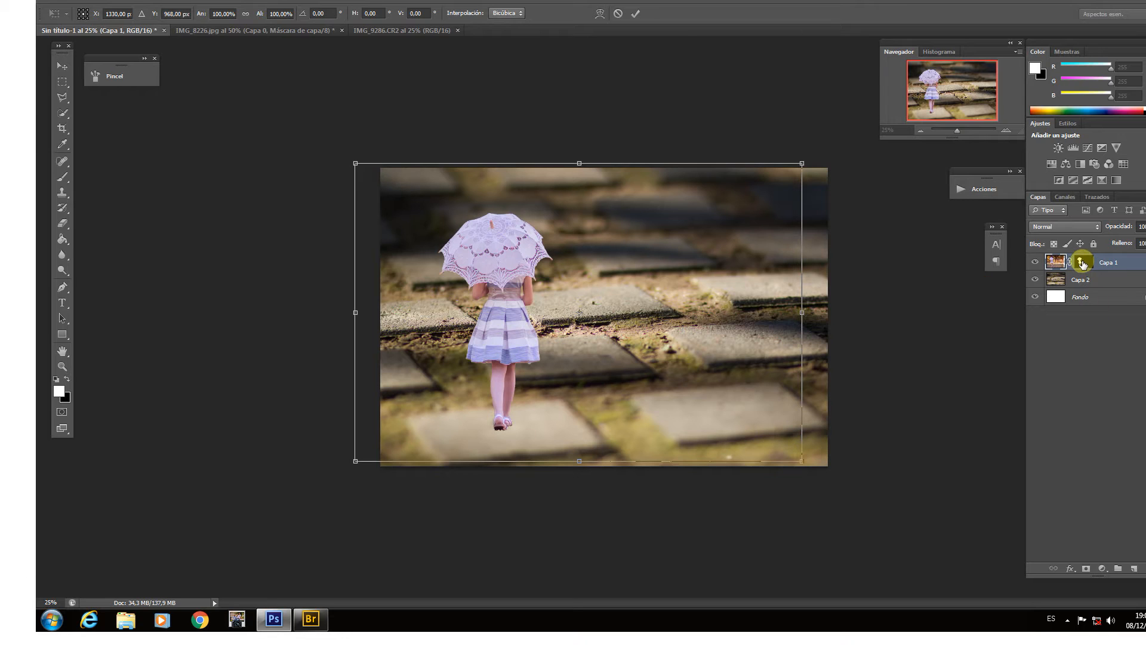
pyautogui.click(618, 13)
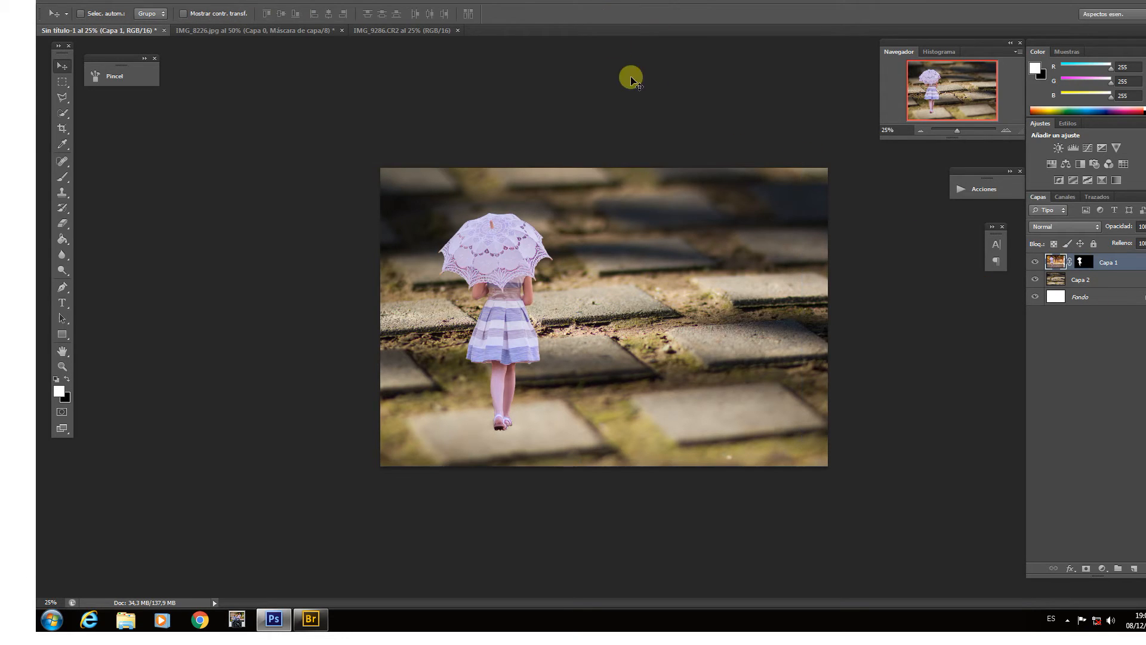
# - Apply the layer mask of the girl's layer permanently
pyautogui.click(1081, 265)
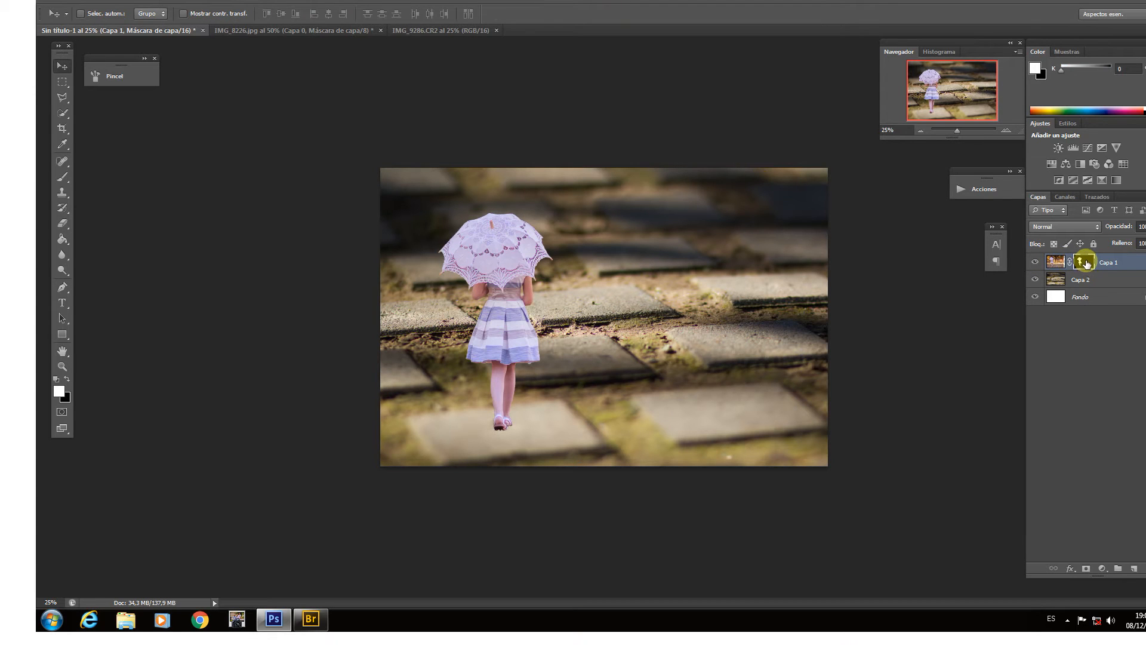
pyautogui.rightClick(1086, 262)
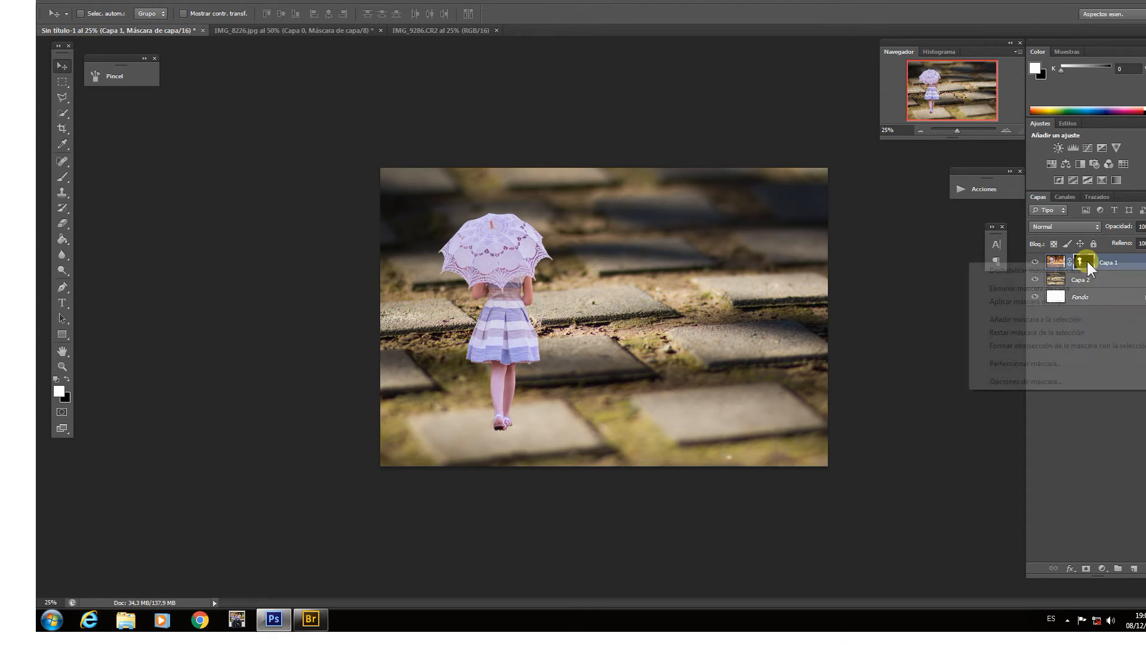
pyautogui.click(1026, 301)
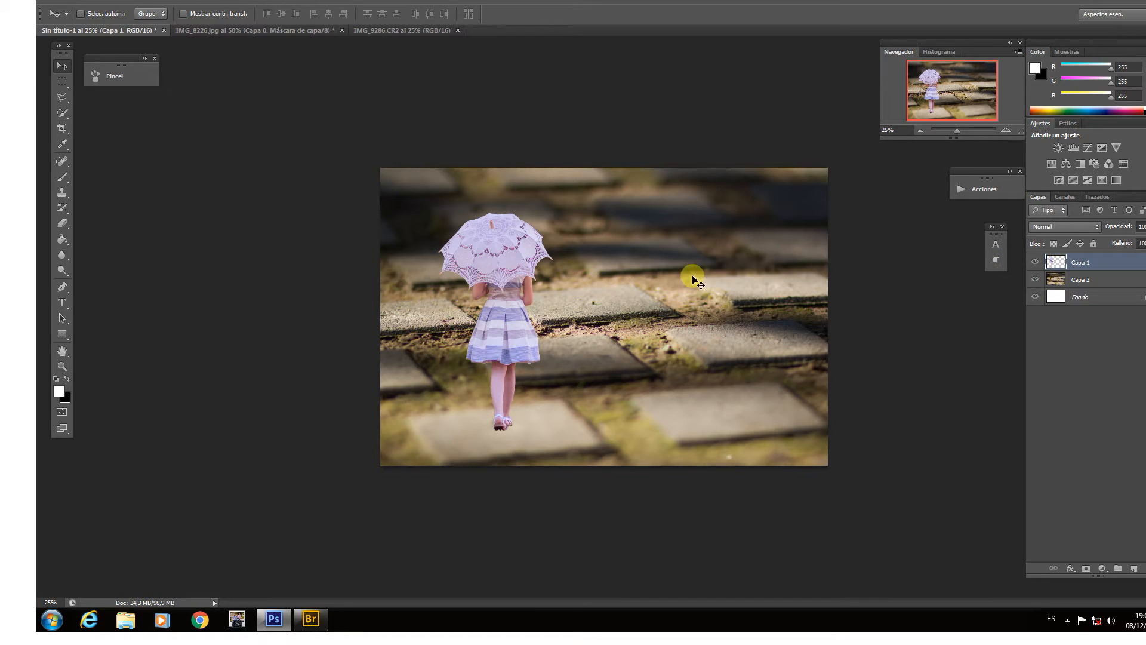
# - Scale the girl to about 55% and stand her on the dirt joint between the paving stones
pyautogui.hotkey('ctrl', 't')
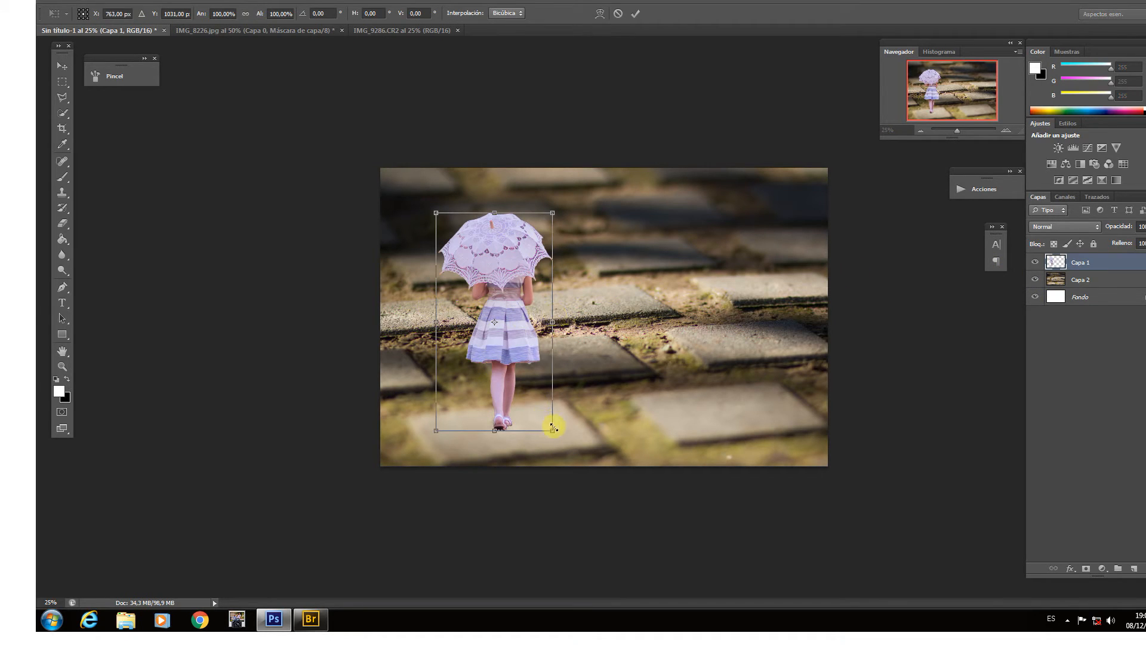
pyautogui.moveTo(553, 430); pyautogui.dragTo(503, 314)
pyautogui.moveTo(530, 202)
pyautogui.mouseDown()
pyautogui.moveTo(520, 196)
pyautogui.moveTo(521, 212)
pyautogui.mouseUp()
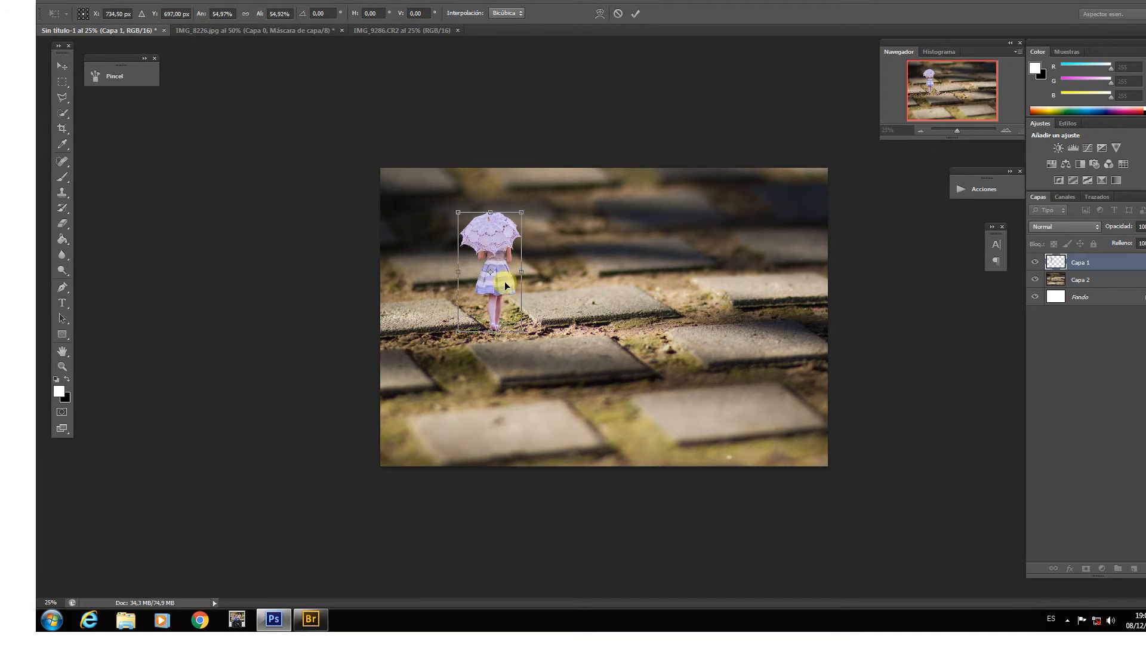
pyautogui.moveTo(501, 278)
pyautogui.mouseDown()
pyautogui.moveTo(514, 273)
pyautogui.moveTo(515, 294)
pyautogui.mouseUp()
pyautogui.click(634, 14)
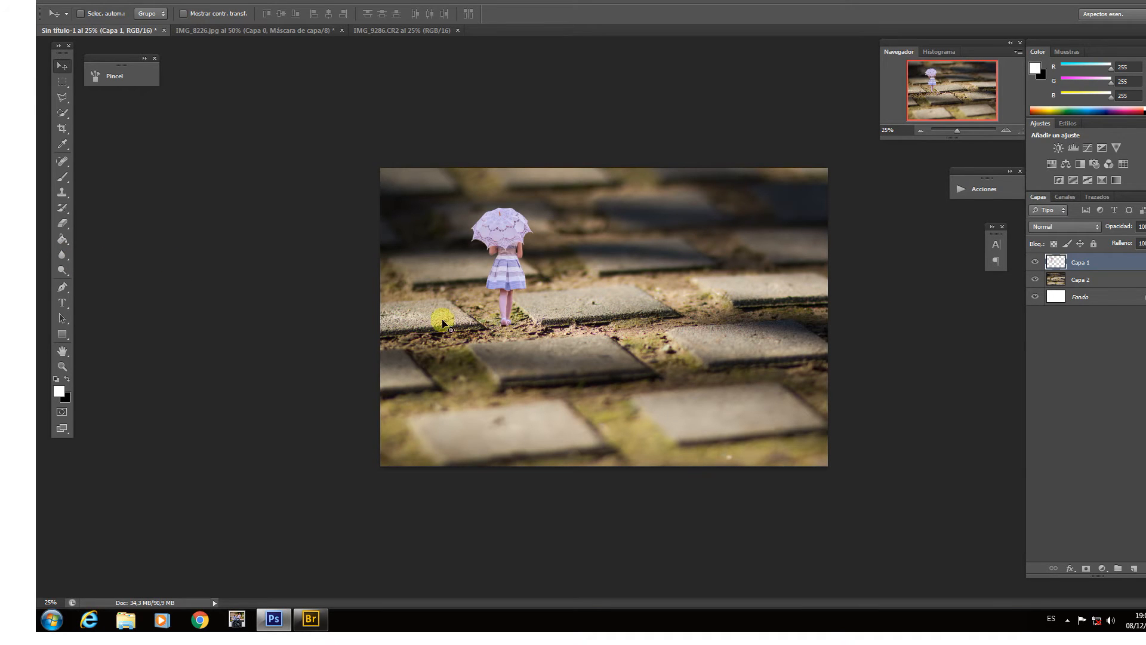
pyautogui.click(1007, 130)
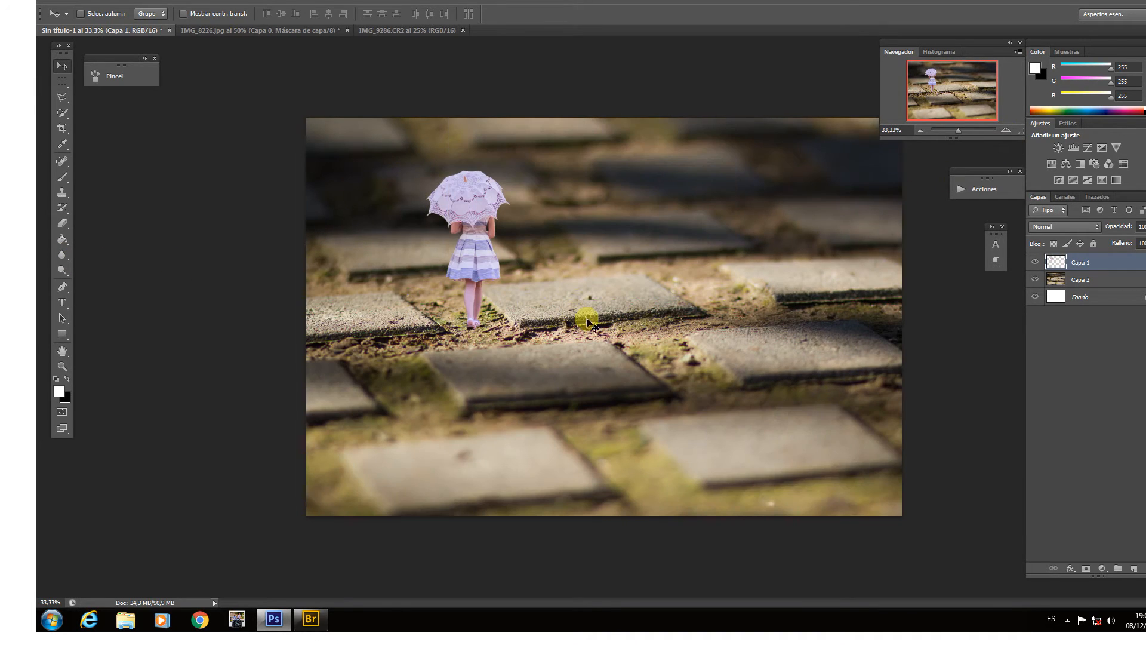
pyautogui.moveTo(482, 260); pyautogui.dragTo(486, 267)
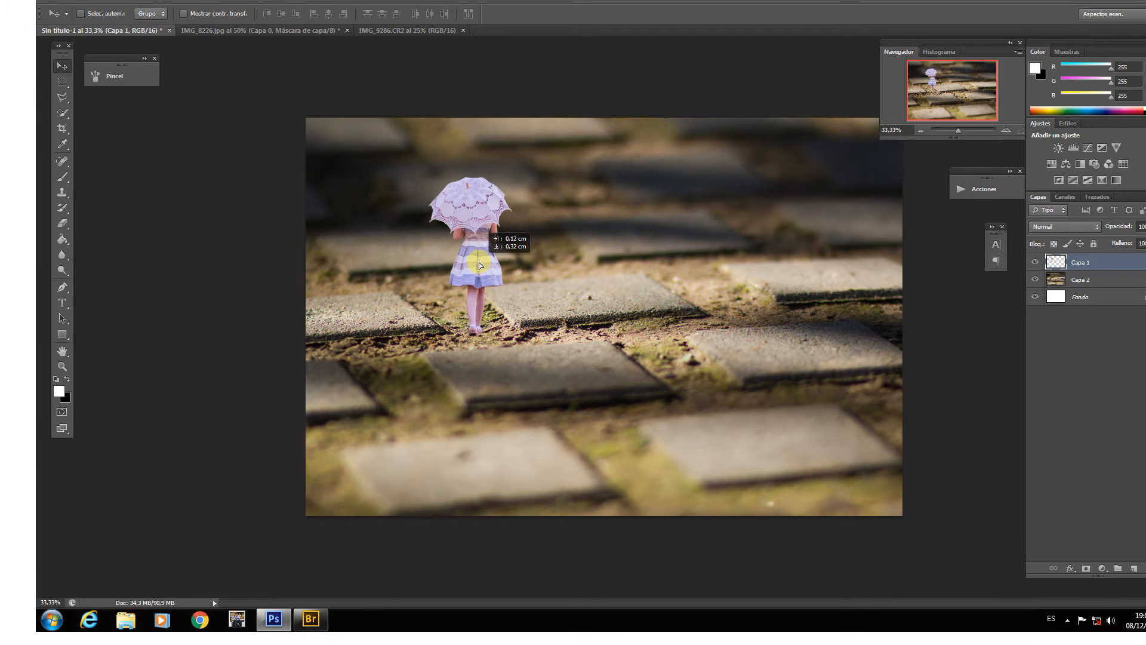
# - Soften the edges of the girl's cutout with the Blur tool at 30% strength
pyautogui.click(62, 255)
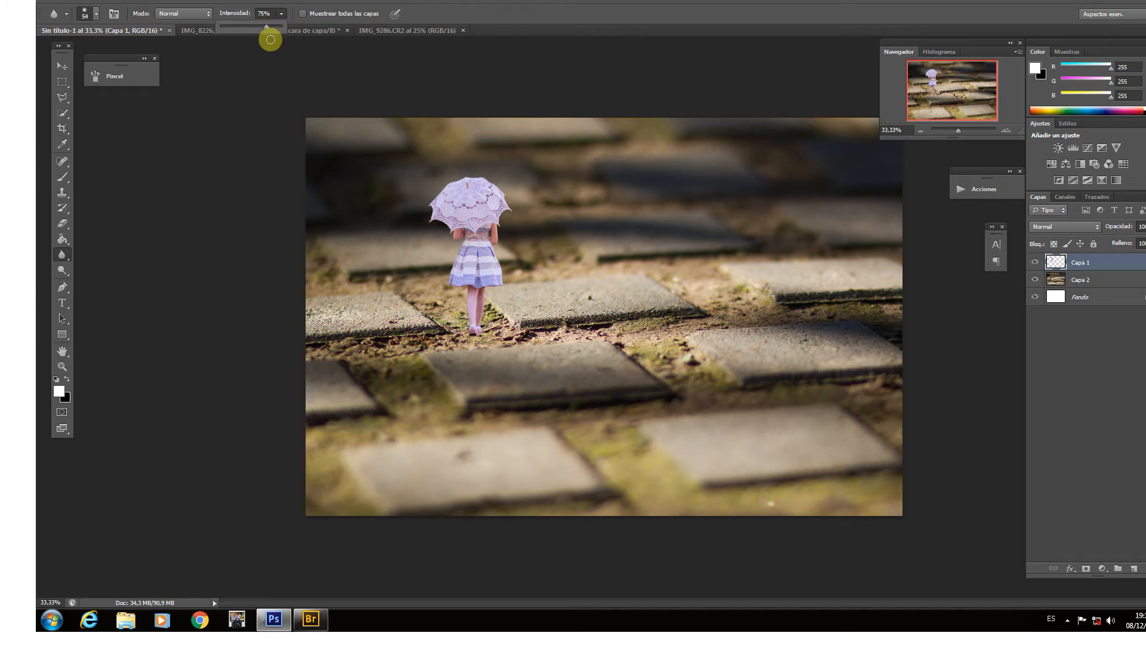
pyautogui.click(1005, 129)
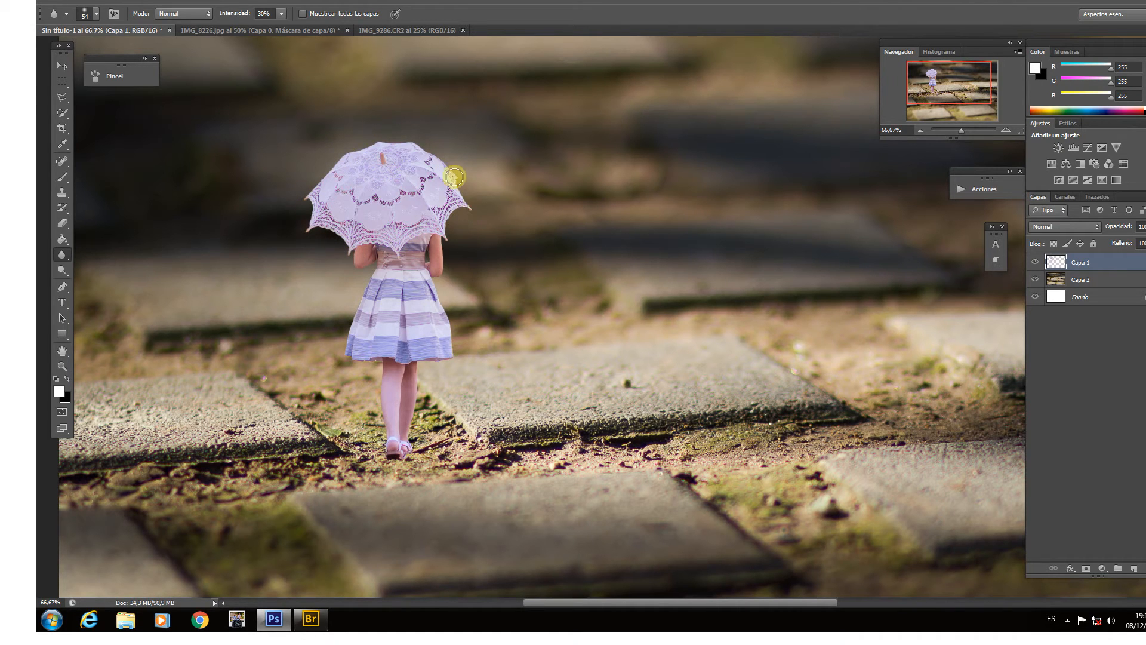
pyautogui.moveTo(452, 352)
pyautogui.mouseDown()
pyautogui.moveTo(426, 364)
pyautogui.moveTo(431, 385)
pyautogui.moveTo(407, 410)
pyautogui.moveTo(339, 247)
pyautogui.moveTo(305, 214)
pyautogui.moveTo(358, 292)
pyautogui.mouseUp()
pyautogui.moveTo(378, 367)
pyautogui.mouseDown()
pyautogui.moveTo(379, 435)
pyautogui.moveTo(395, 457)
pyautogui.moveTo(410, 445)
pyautogui.moveTo(409, 339)
pyautogui.moveTo(375, 388)
pyautogui.moveTo(387, 361)
pyautogui.moveTo(396, 444)
pyautogui.moveTo(410, 466)
pyautogui.moveTo(428, 377)
pyautogui.moveTo(420, 360)
pyautogui.moveTo(447, 354)
pyautogui.moveTo(422, 243)
pyautogui.moveTo(381, 294)
pyautogui.mouseUp()
pyautogui.moveTo(409, 333)
pyautogui.mouseDown()
pyautogui.moveTo(451, 216)
pyautogui.moveTo(416, 139)
pyautogui.moveTo(313, 177)
pyautogui.moveTo(330, 227)
pyautogui.moveTo(357, 257)
pyautogui.moveTo(348, 333)
pyautogui.mouseUp()
pyautogui.click(919, 130)
pyautogui.click(919, 130)
pyautogui.click(919, 131)
pyautogui.click(919, 130)
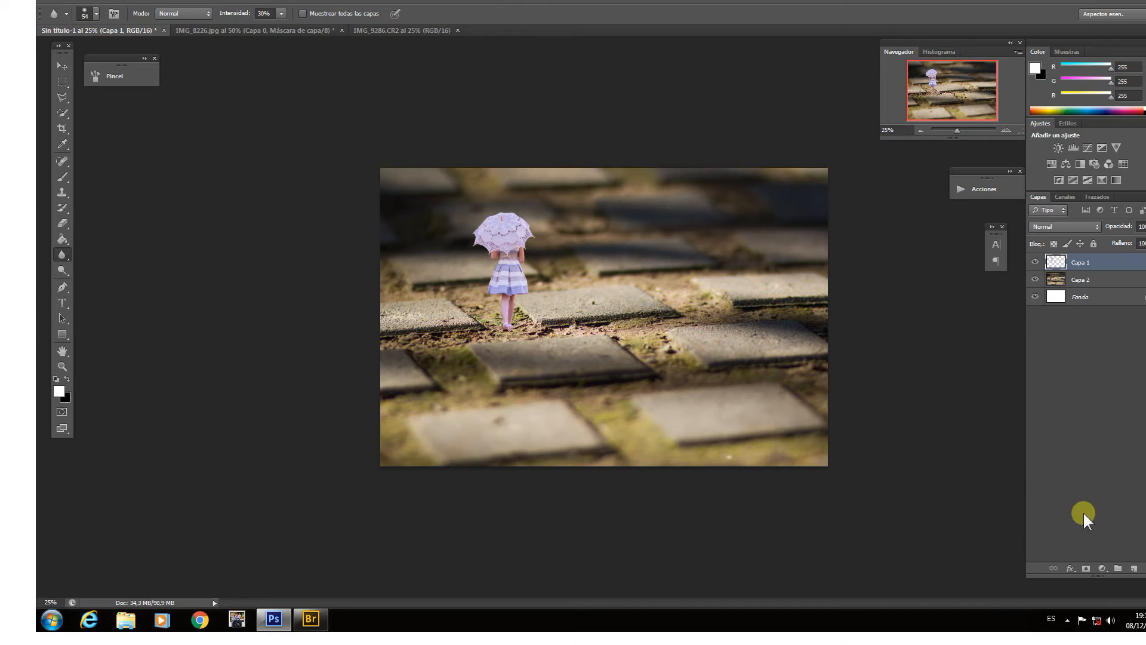
# - Add a Brightness/Contrast adjustment clipped to the girl's layer, with brightness -97 and contrast 23
pyautogui.click(1101, 569)
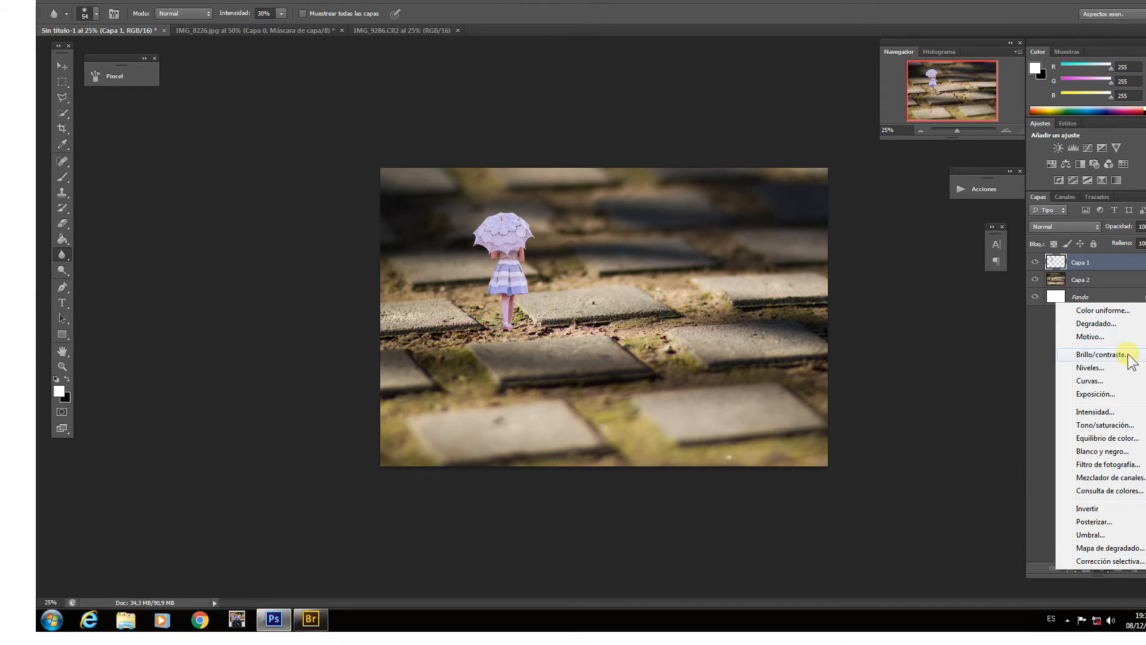
pyautogui.click(1102, 355)
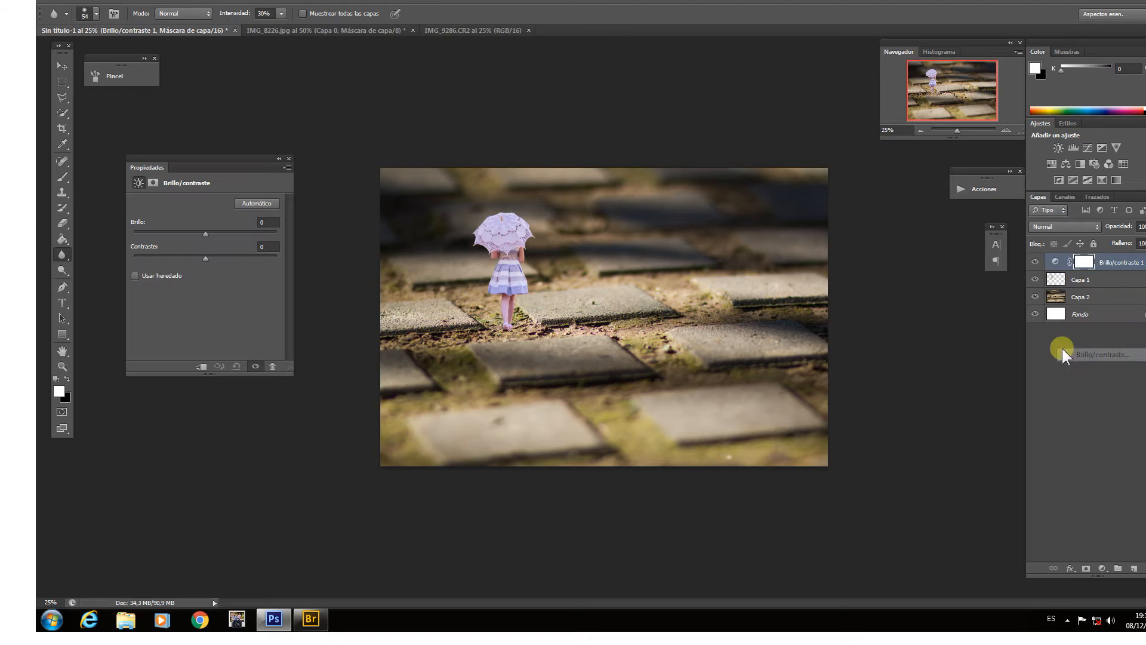
pyautogui.click(202, 368)
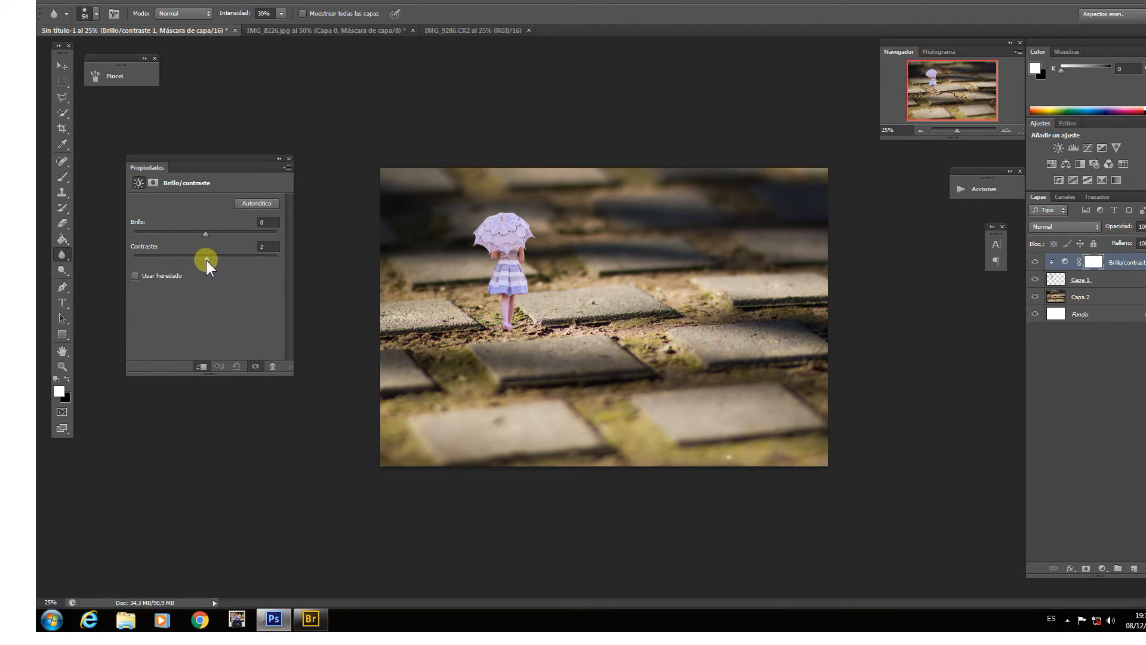
pyautogui.moveTo(218, 261); pyautogui.dragTo(163, 229)
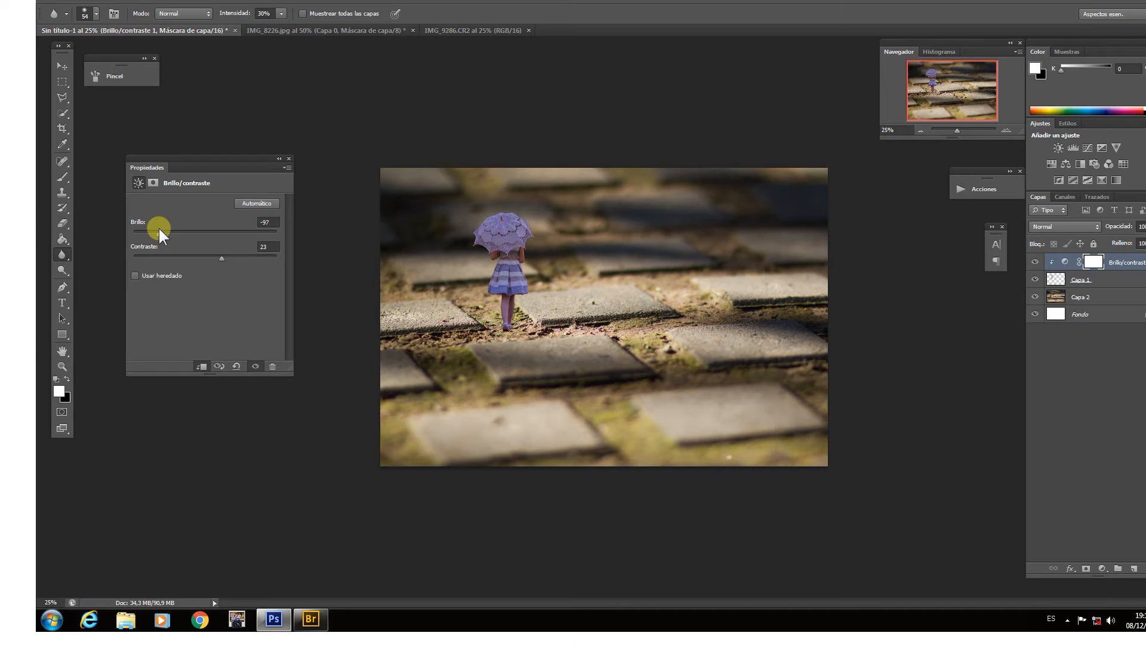
# - Erase the Brightness/Contrast mask along the left side of the umbrella and girl with the Eraser at 100% opacity
pyautogui.click(63, 224)
pyautogui.click(1058, 262)
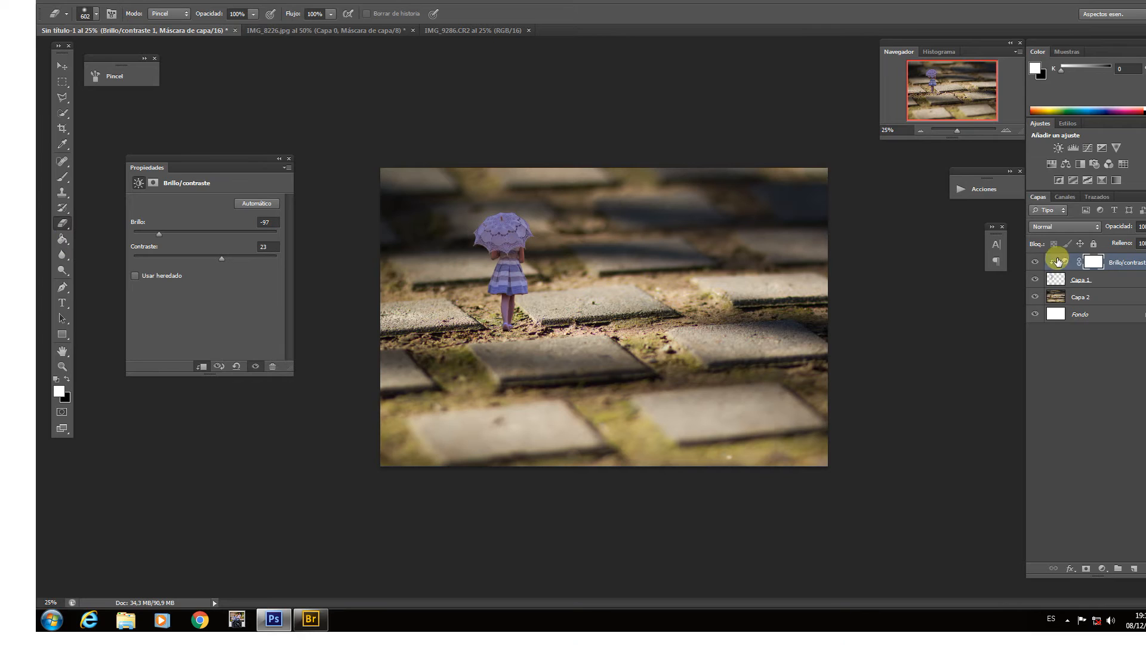
pyautogui.click(1093, 261)
pyautogui.moveTo(549, 227); pyautogui.dragTo(523, 229)
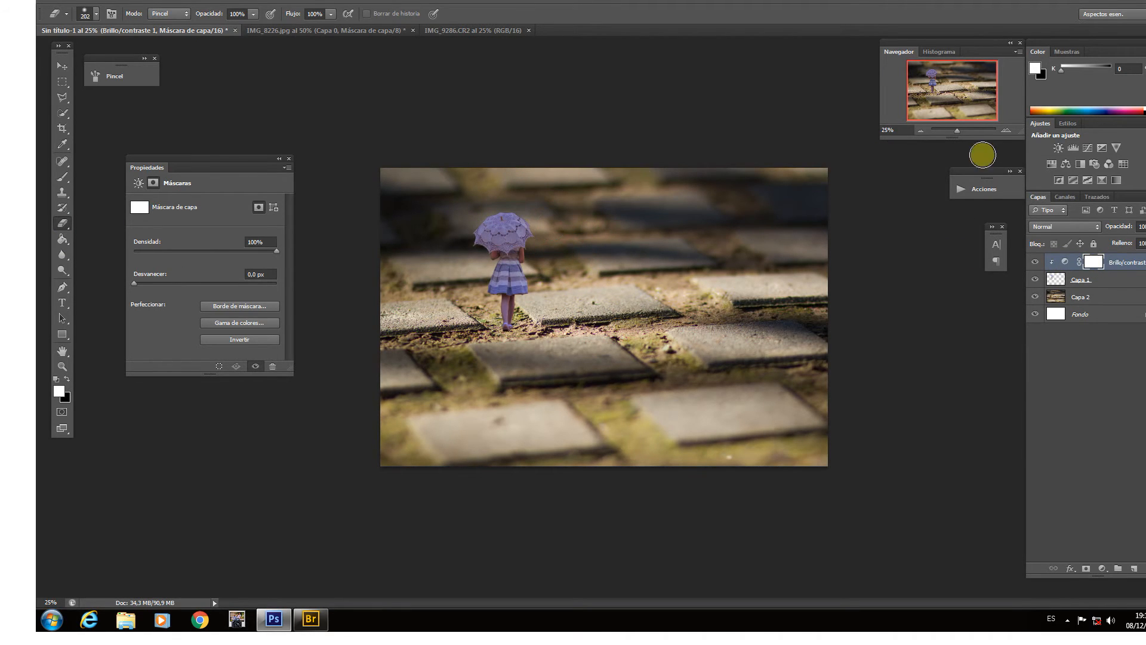
pyautogui.click(1006, 131)
pyautogui.moveTo(593, 228); pyautogui.dragTo(801, 280)
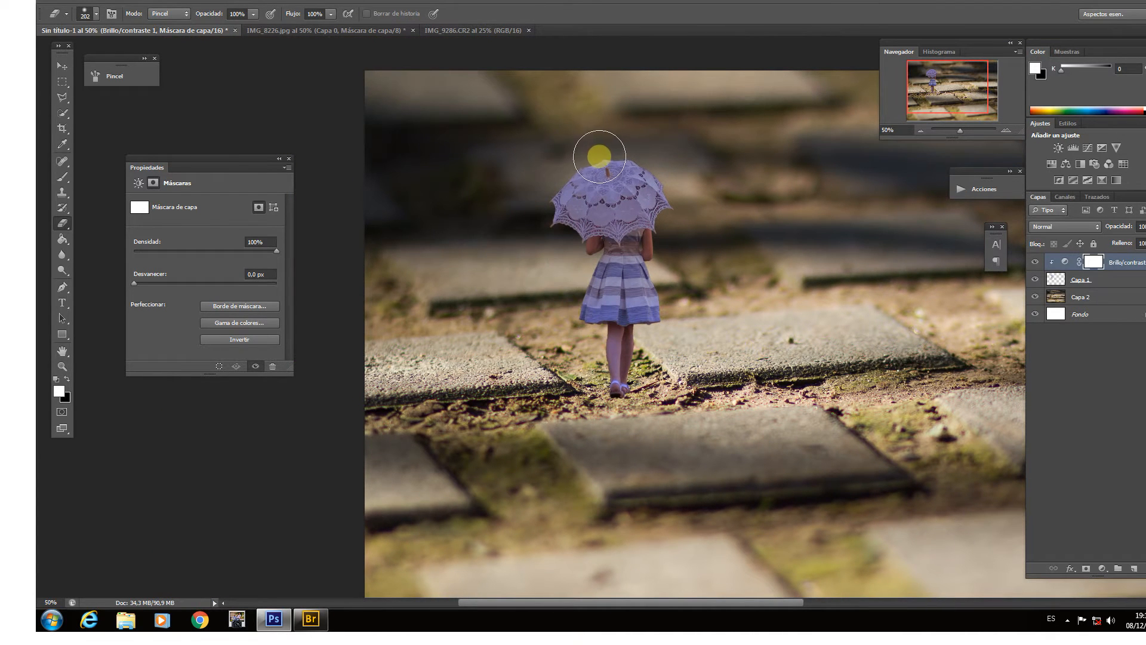
pyautogui.moveTo(596, 147)
pyautogui.mouseDown()
pyautogui.moveTo(558, 210)
pyautogui.moveTo(573, 218)
pyautogui.moveTo(573, 265)
pyautogui.moveTo(558, 299)
pyautogui.moveTo(557, 266)
pyautogui.mouseUp()
pyautogui.keyDown('alt'); pyautogui.rightClick(558, 275); pyautogui.keyUp('alt')
pyautogui.moveTo(593, 329)
pyautogui.mouseDown()
pyautogui.moveTo(593, 389)
pyautogui.moveTo(581, 250)
pyautogui.moveTo(558, 222)
pyautogui.moveTo(591, 156)
pyautogui.moveTo(615, 154)
pyautogui.moveTo(588, 174)
pyautogui.mouseUp()
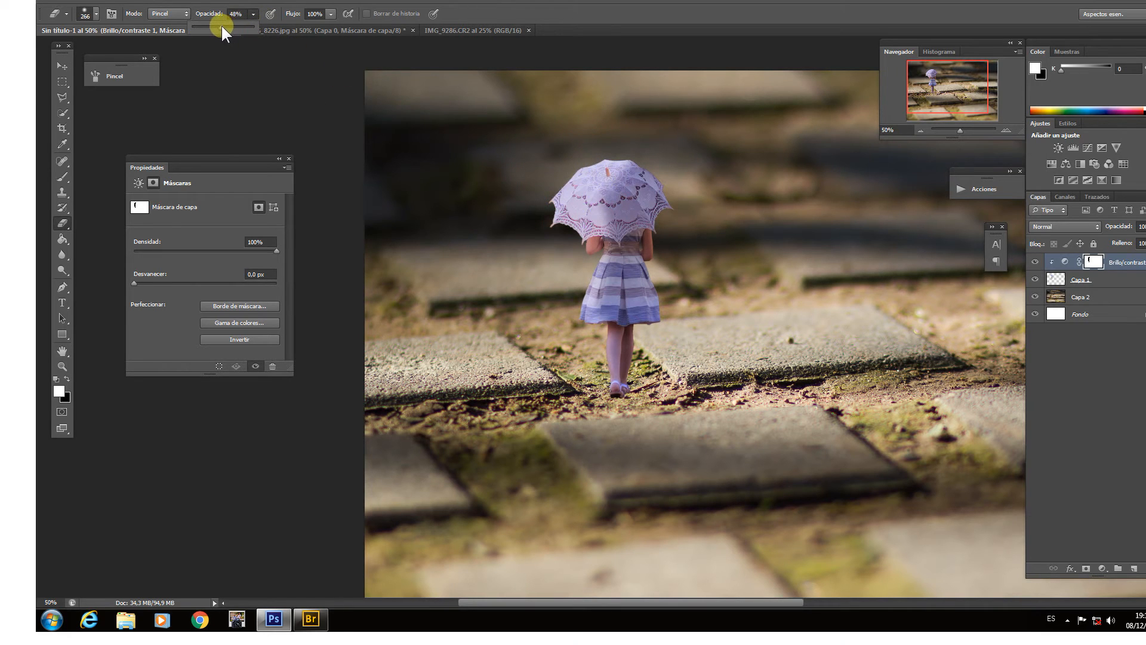
# - Lower the Eraser opacity to 42% and soften the mask's transition along the girl's left side
pyautogui.moveTo(220, 26); pyautogui.dragTo(218, 27)
pyautogui.moveTo(538, 165)
pyautogui.mouseDown()
pyautogui.moveTo(603, 150)
pyautogui.moveTo(586, 177)
pyautogui.moveTo(577, 378)
pyautogui.moveTo(579, 328)
pyautogui.mouseUp()
pyautogui.click(921, 130)
pyautogui.click(919, 130)
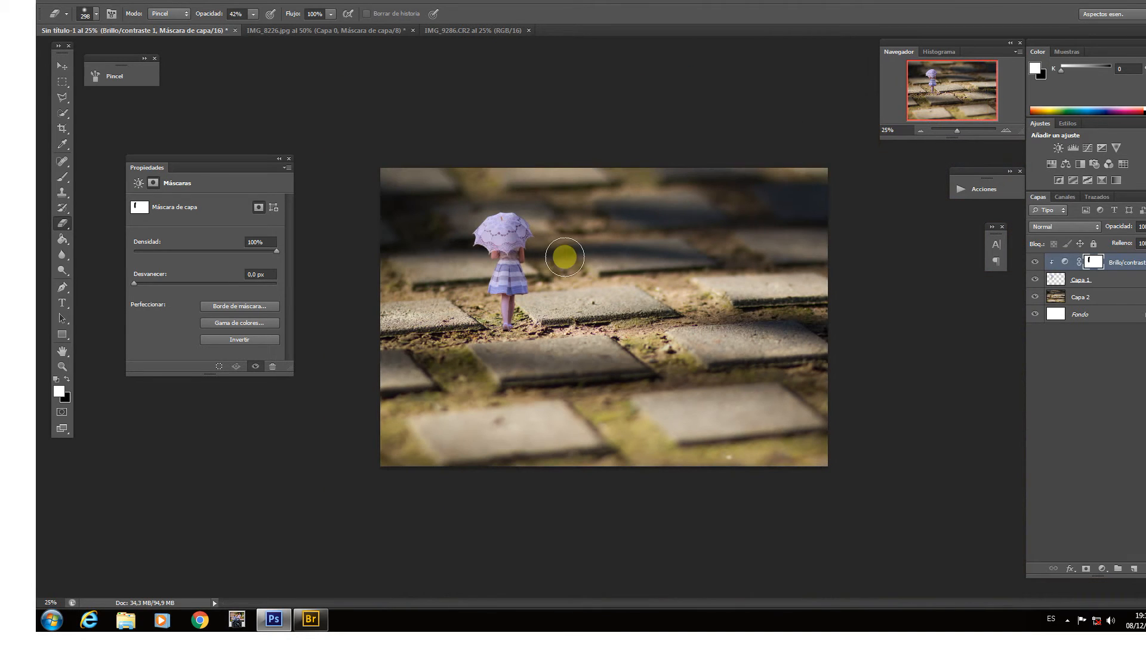
pyautogui.moveTo(652, 313)
pyautogui.mouseDown()
pyautogui.moveTo(674, 304)
pyautogui.moveTo(671, 276)
pyautogui.moveTo(713, 274)
pyautogui.mouseUp()
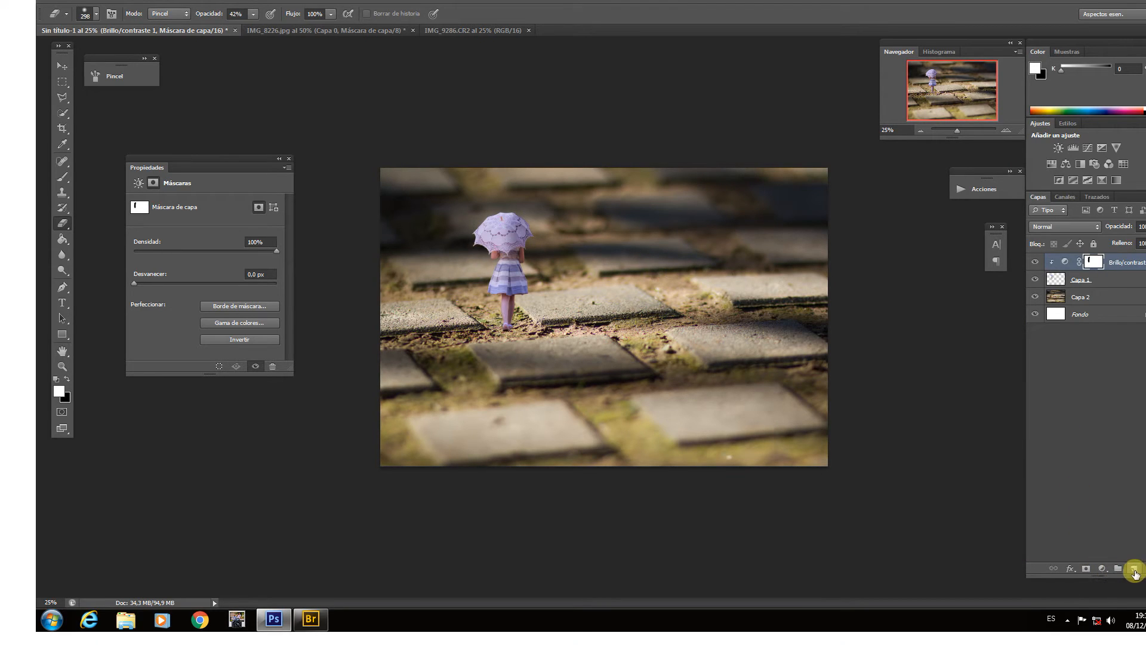
# - Create a new layer above the Brightness/Contrast adjustment, clip it to the girl's layer and fill it with 50% gray
pyautogui.click(1133, 572)
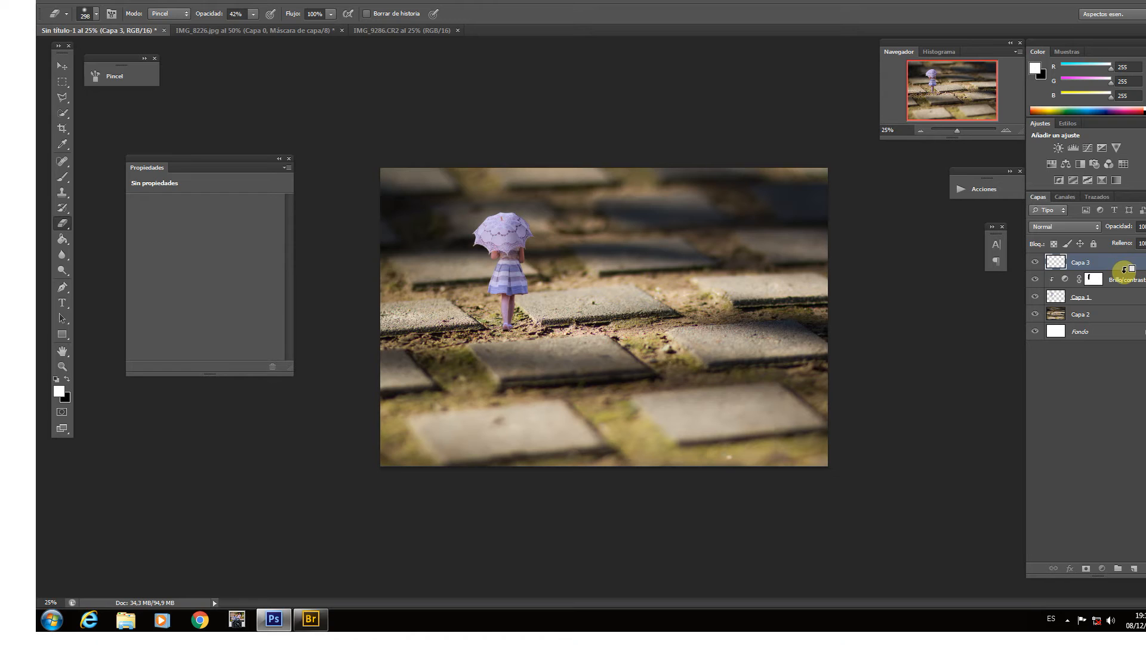
pyautogui.keyDown('alt'); pyautogui.click(1125, 270); pyautogui.keyUp('alt')
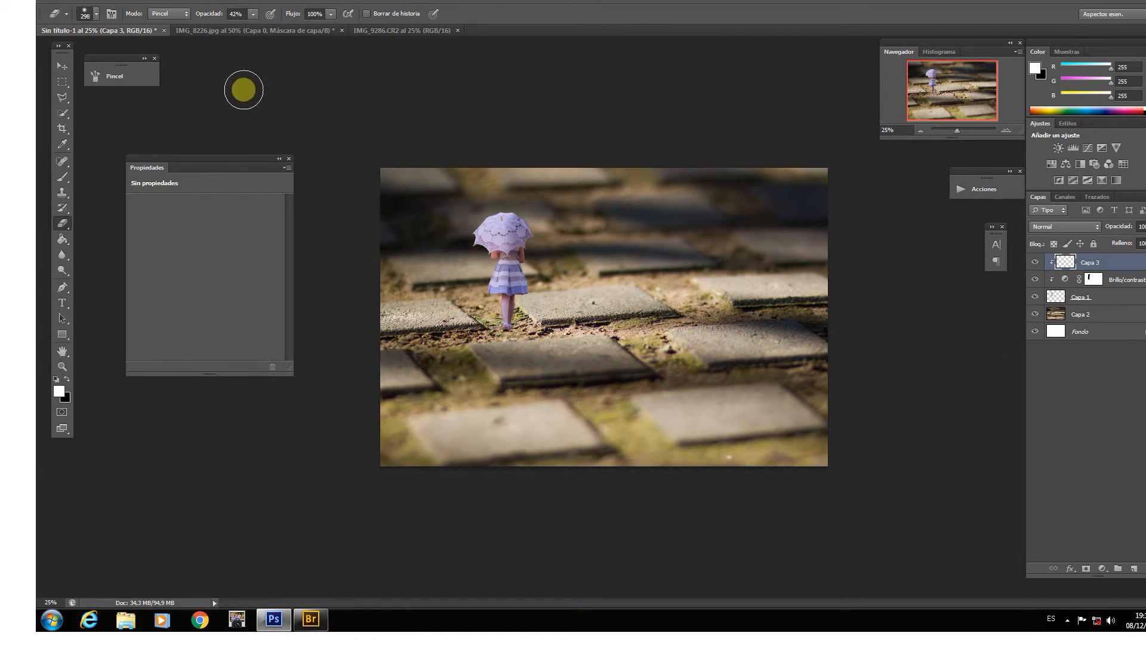
pyautogui.click(112, 4)
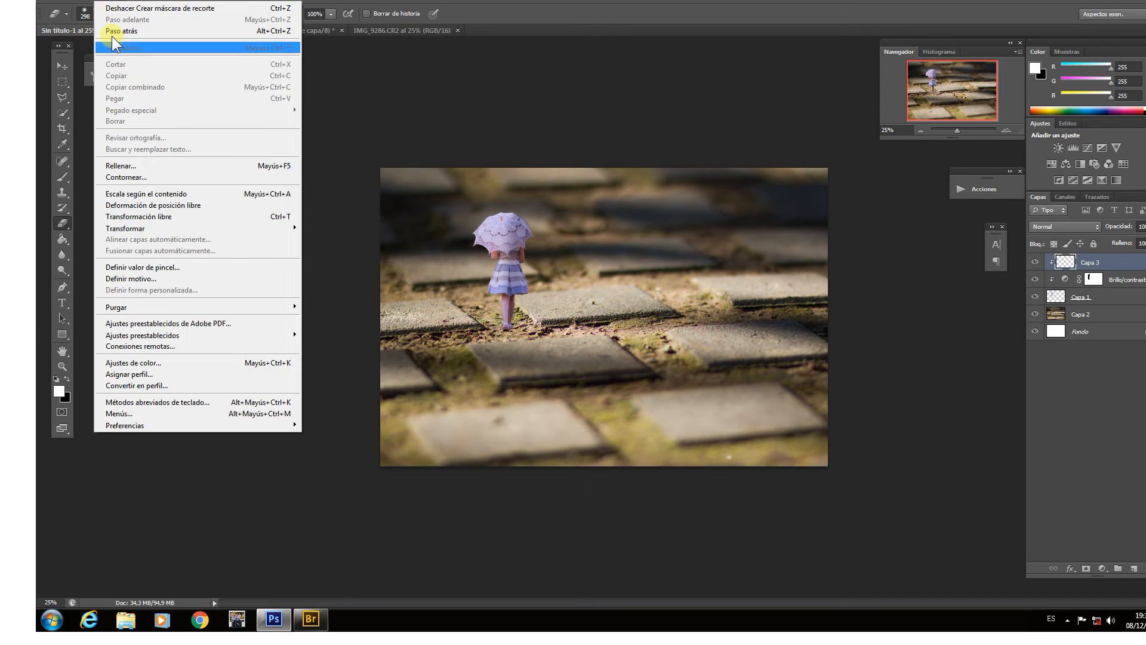
pyautogui.click(134, 166)
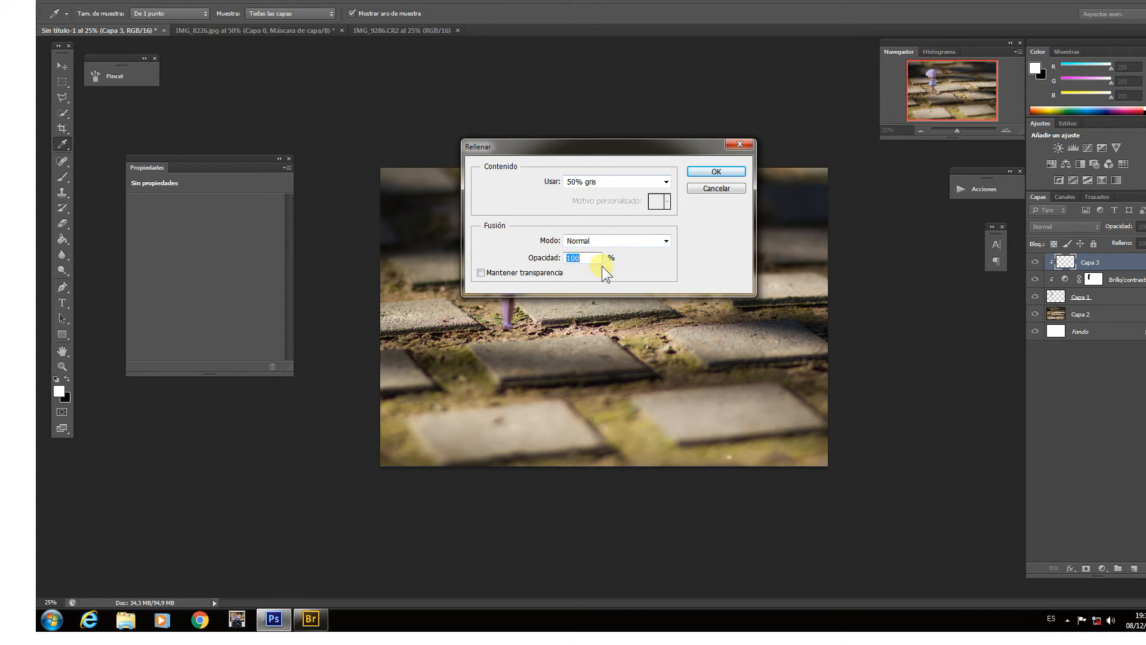
pyautogui.click(710, 172)
pyautogui.press('e')
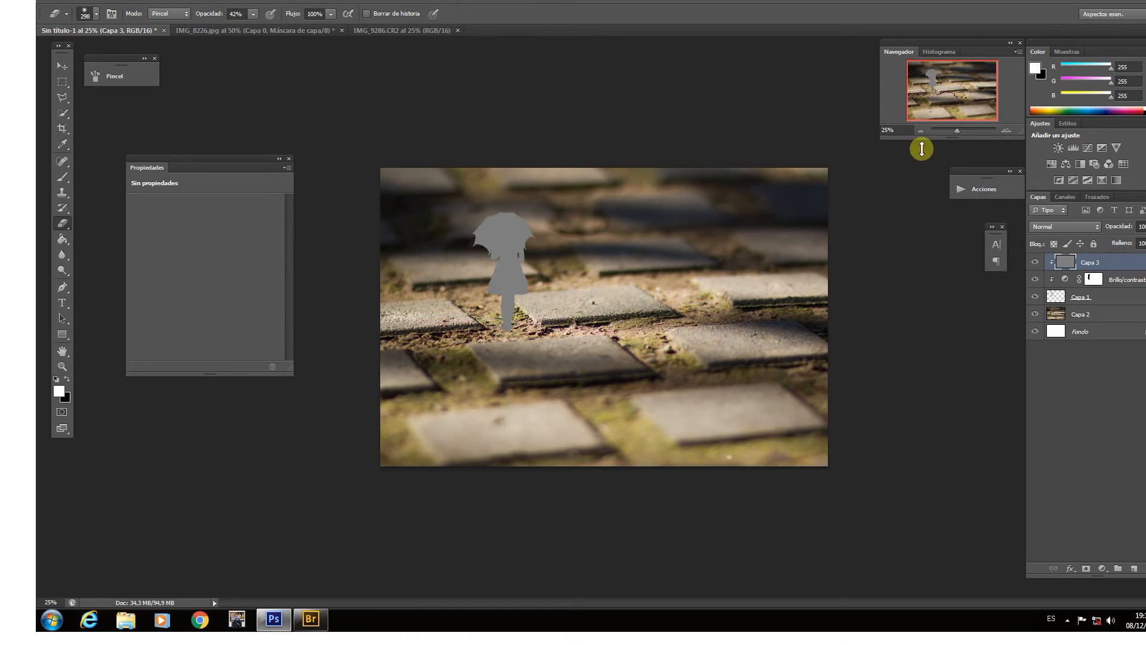
# - Set the gray layer's blend mode to Overlay (Superponer)
pyautogui.click(1007, 129)
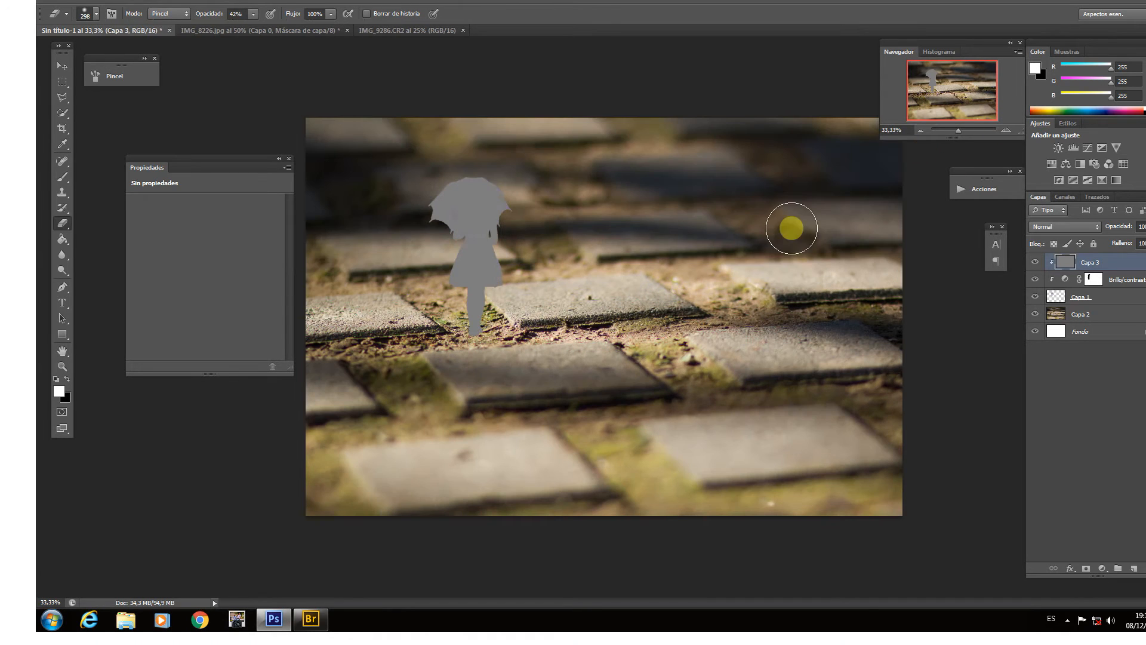
pyautogui.click(1064, 226)
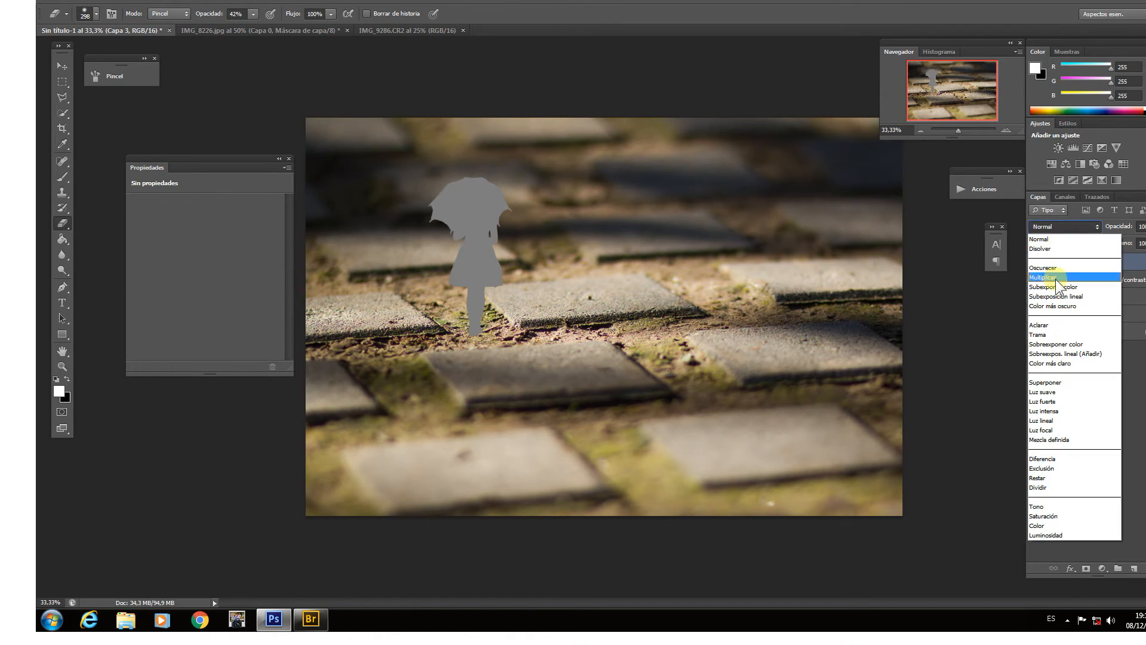
pyautogui.click(1044, 381)
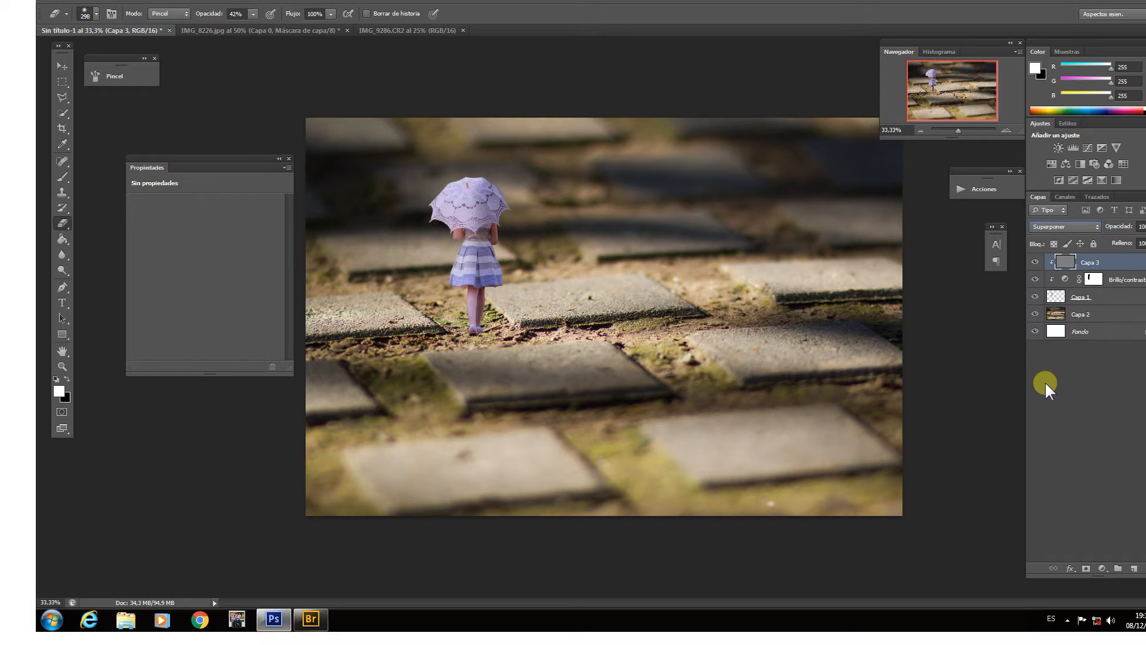
# - Lighten the left edge of the umbrella on the gray layer with the Dodge tool on midtones at 23% exposure
pyautogui.moveTo(481, 317); pyautogui.dragTo(480, 315)
pyautogui.click(62, 271)
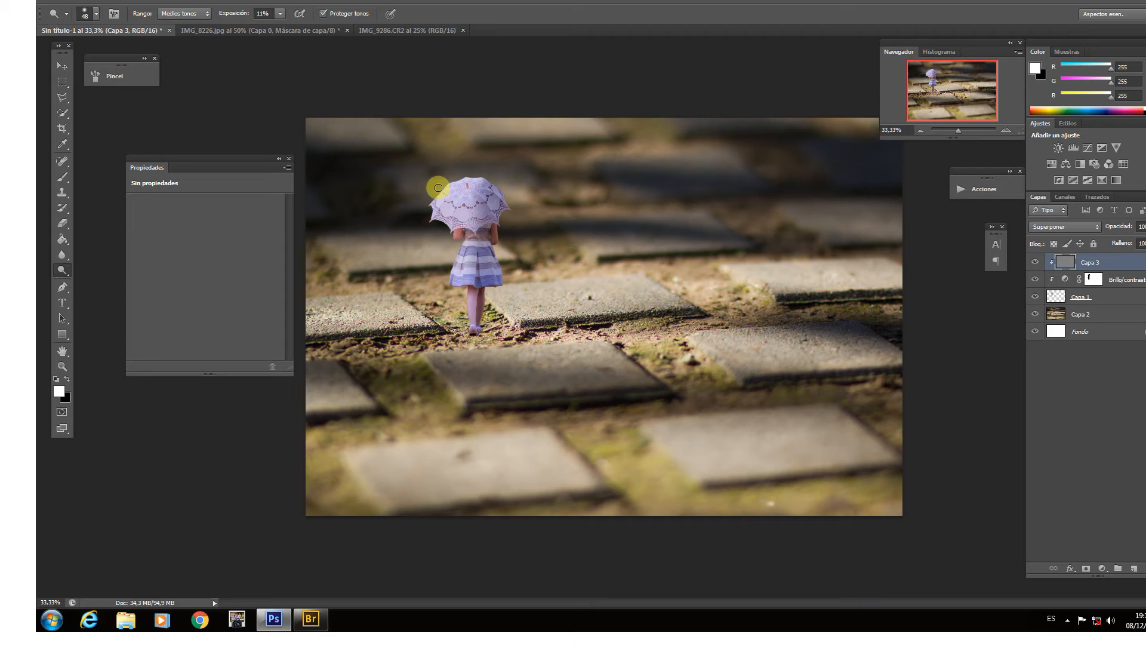
pyautogui.moveTo(438, 179); pyautogui.dragTo(452, 180)
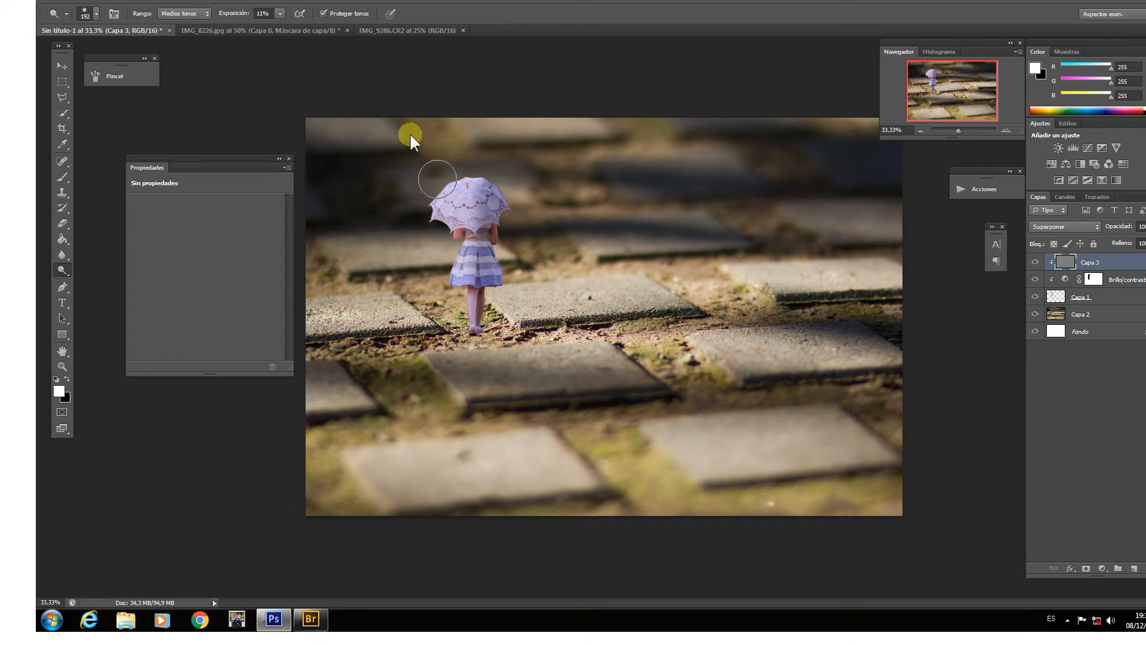
pyautogui.click(279, 13)
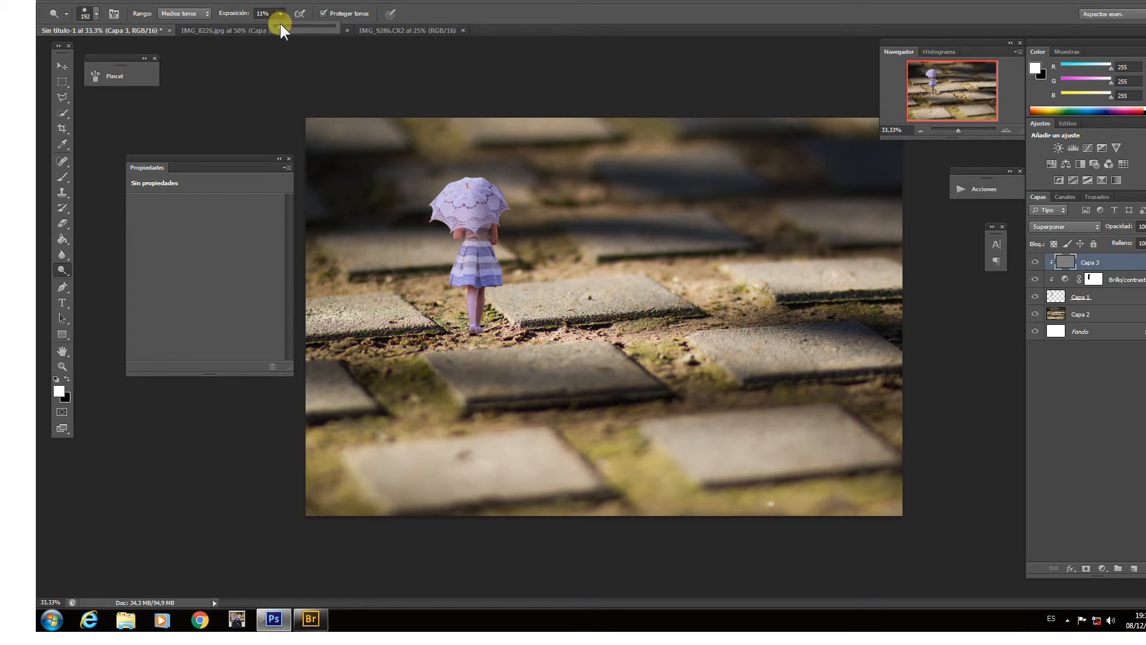
pyautogui.click(1006, 130)
pyautogui.moveTo(471, 138); pyautogui.dragTo(484, 138)
pyautogui.click(289, 159)
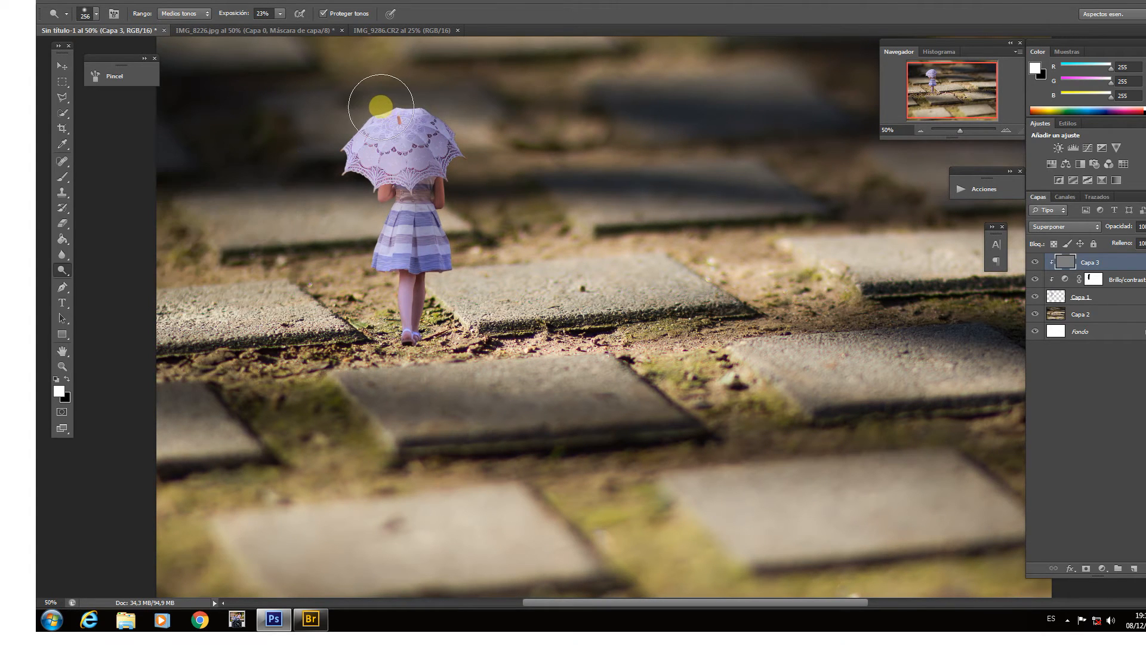
pyautogui.moveTo(389, 108)
pyautogui.mouseDown()
pyautogui.moveTo(361, 156)
pyautogui.moveTo(385, 129)
pyautogui.moveTo(365, 152)
pyautogui.moveTo(380, 190)
pyautogui.moveTo(366, 191)
pyautogui.mouseUp()
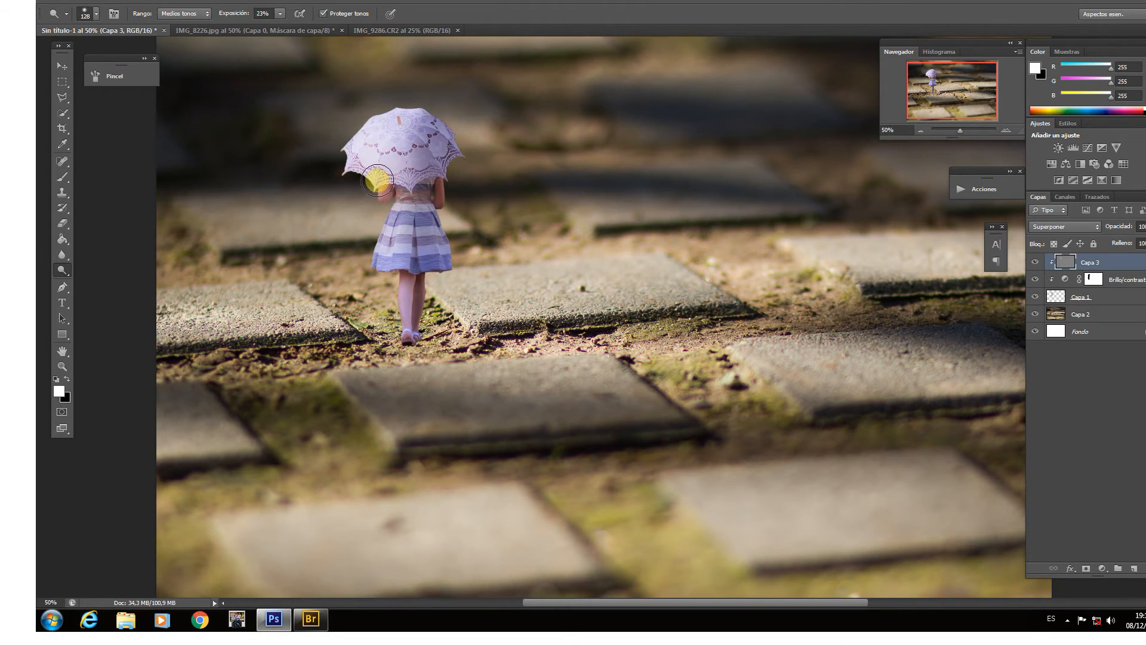
# - Dodge the left side of the girl's skirt, legs and shoes using smaller brush sizes
pyautogui.moveTo(383, 229)
pyautogui.mouseDown()
pyautogui.moveTo(387, 216)
pyautogui.moveTo(374, 254)
pyautogui.moveTo(391, 222)
pyautogui.moveTo(392, 356)
pyautogui.mouseUp()
pyautogui.moveTo(393, 278); pyautogui.dragTo(394, 344)
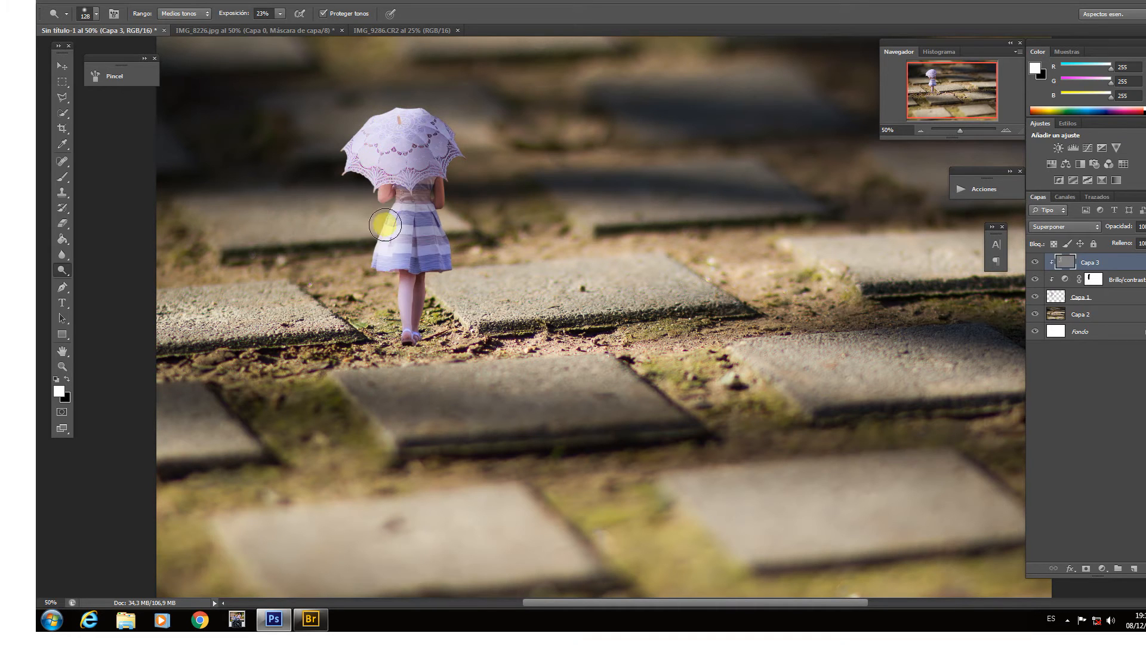
pyautogui.moveTo(394, 262)
pyautogui.mouseDown()
pyautogui.moveTo(407, 198)
pyautogui.moveTo(400, 272)
pyautogui.mouseUp()
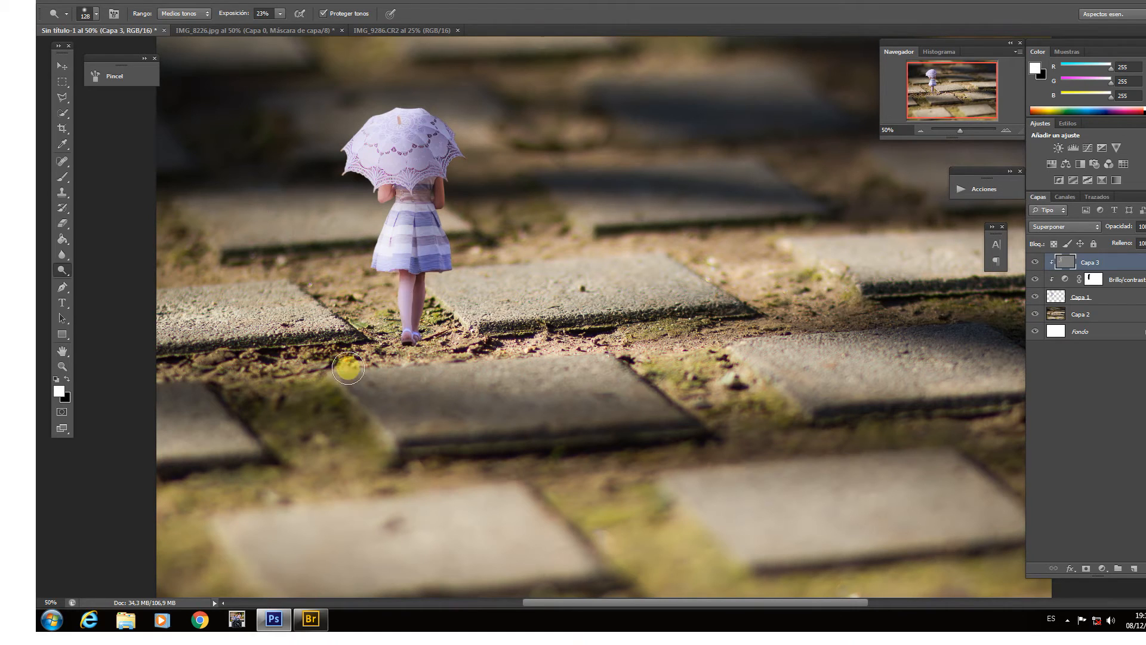
pyautogui.moveTo(436, 333); pyautogui.dragTo(423, 332)
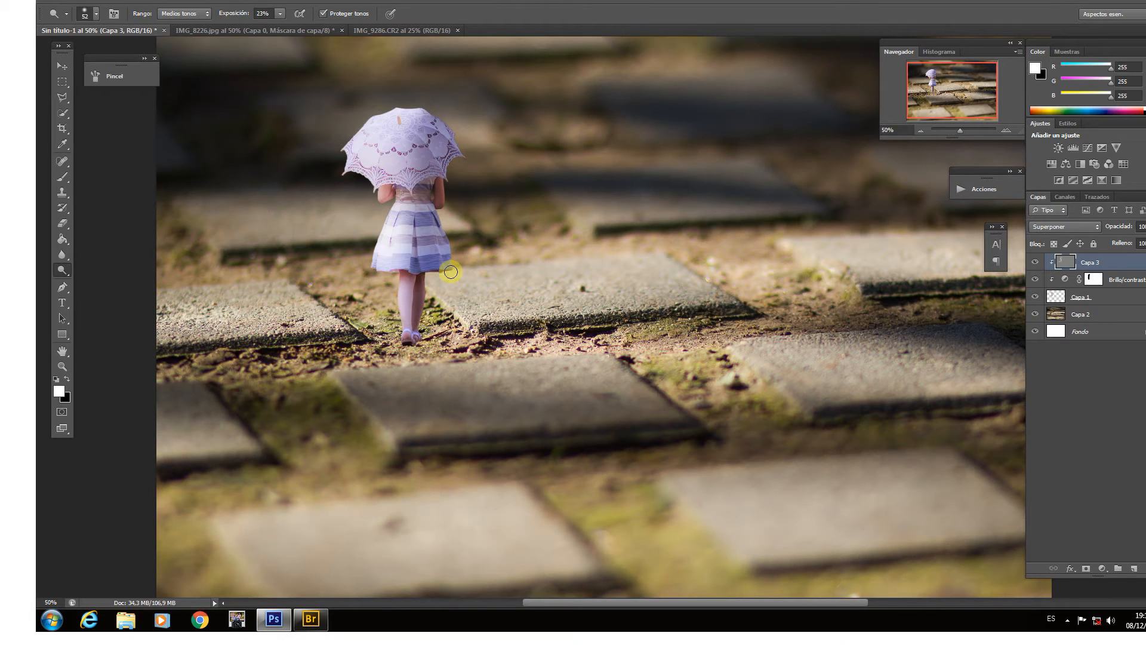
# - Darken the right side of the umbrella, skirt and legs with the Burn tool on midtones at 20% exposure
pyautogui.click(62, 272)
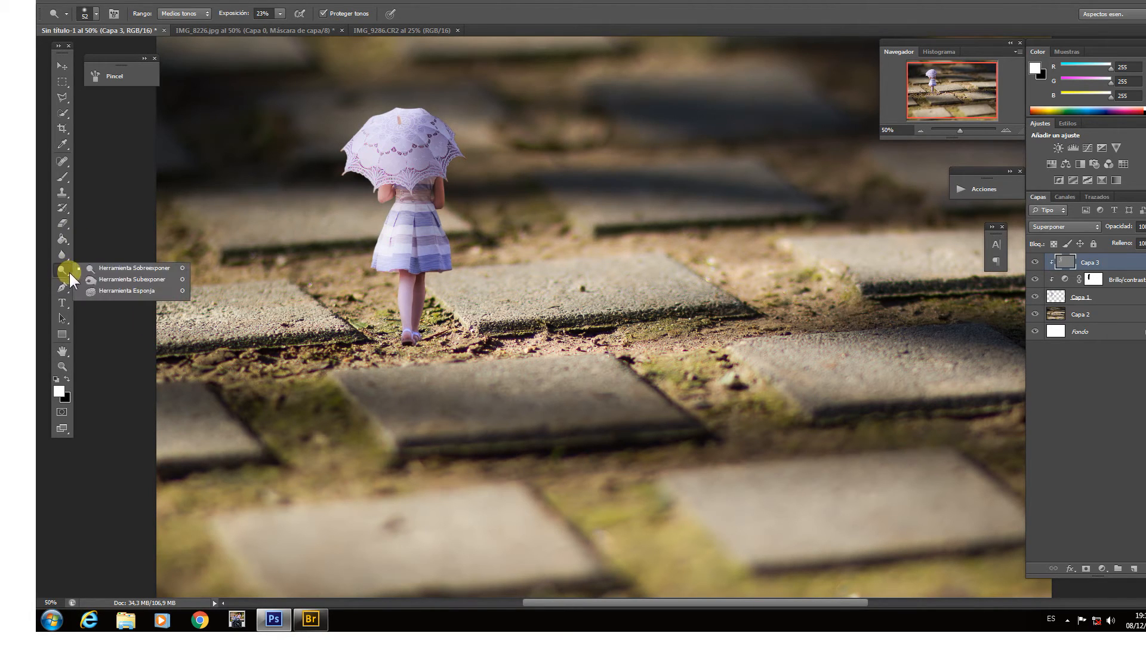
pyautogui.click(141, 278)
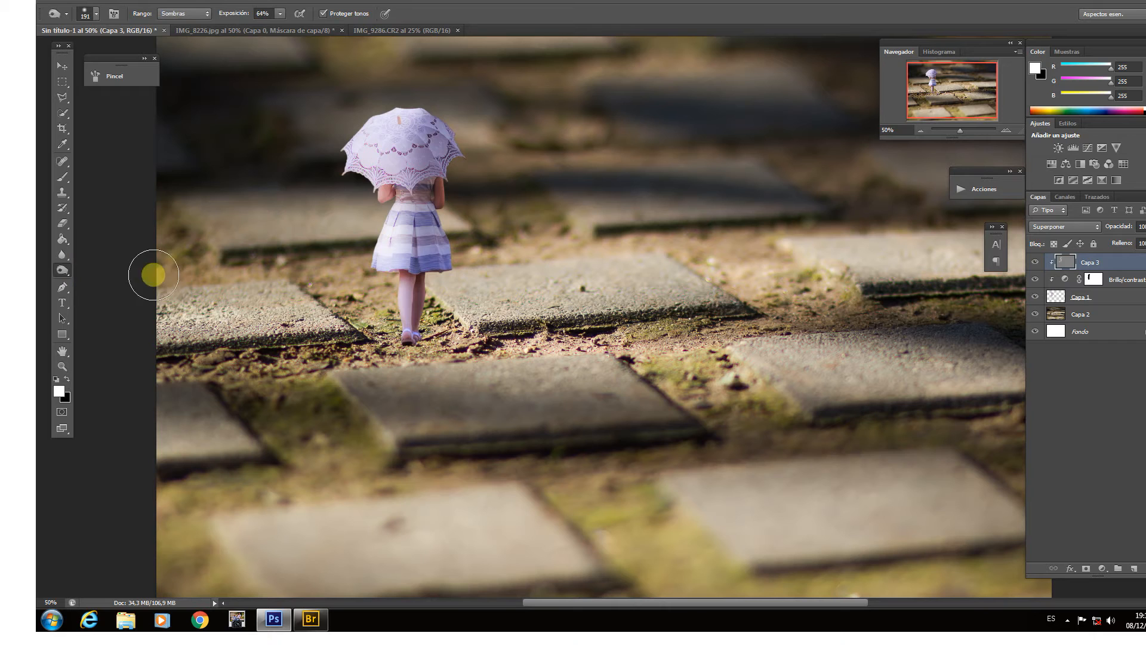
pyautogui.click(280, 14)
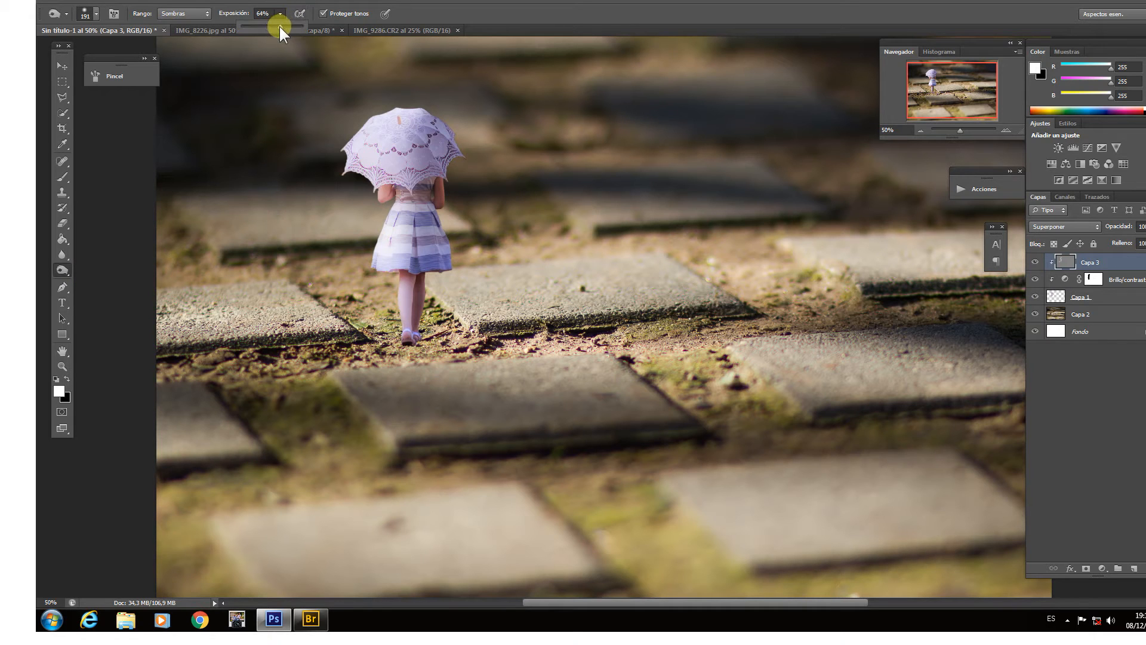
pyautogui.click(246, 27)
pyautogui.click(185, 14)
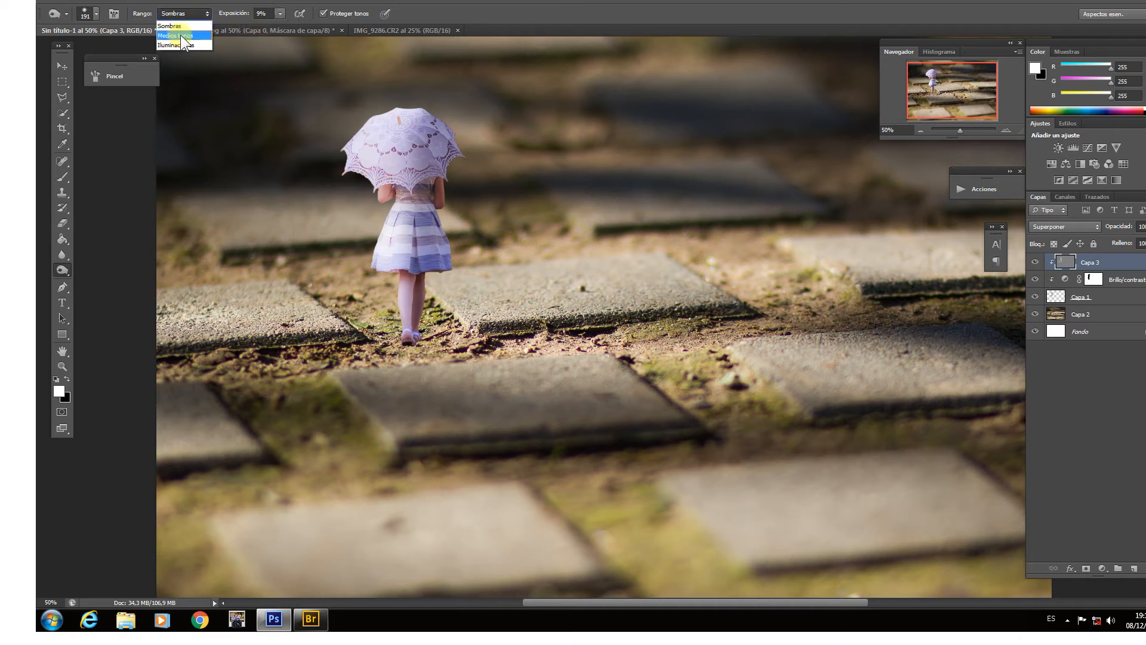
pyautogui.click(180, 35)
pyautogui.moveTo(467, 199)
pyautogui.mouseDown()
pyautogui.moveTo(483, 205)
pyautogui.moveTo(439, 254)
pyautogui.moveTo(457, 236)
pyautogui.moveTo(445, 241)
pyautogui.moveTo(445, 190)
pyautogui.mouseUp()
pyautogui.click(280, 15)
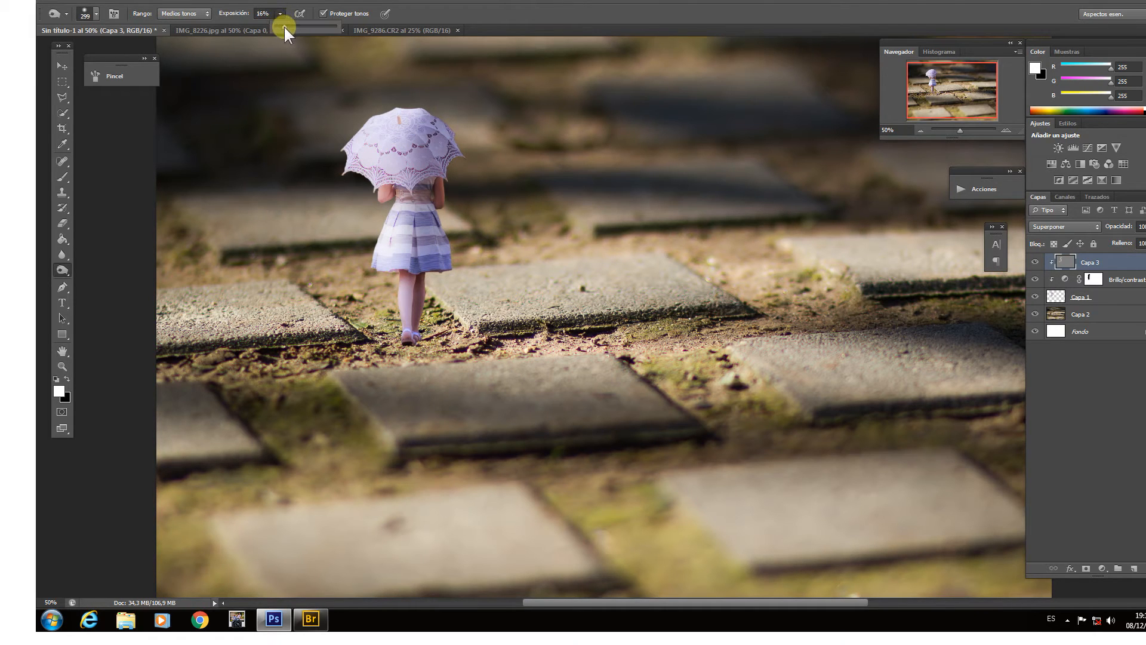
pyautogui.moveTo(284, 27); pyautogui.dragTo(287, 29)
pyautogui.moveTo(439, 149); pyautogui.dragTo(441, 197)
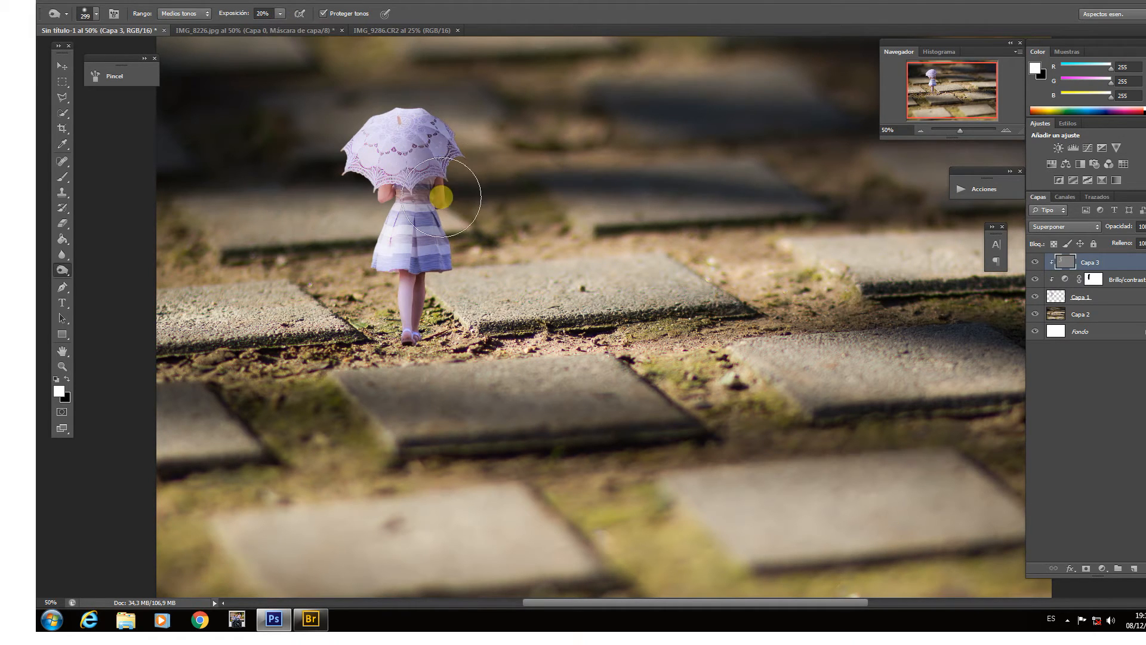
pyautogui.moveTo(448, 259)
pyautogui.mouseDown()
pyautogui.moveTo(412, 279)
pyautogui.moveTo(412, 295)
pyautogui.moveTo(418, 278)
pyautogui.moveTo(427, 288)
pyautogui.moveTo(424, 312)
pyautogui.mouseUp()
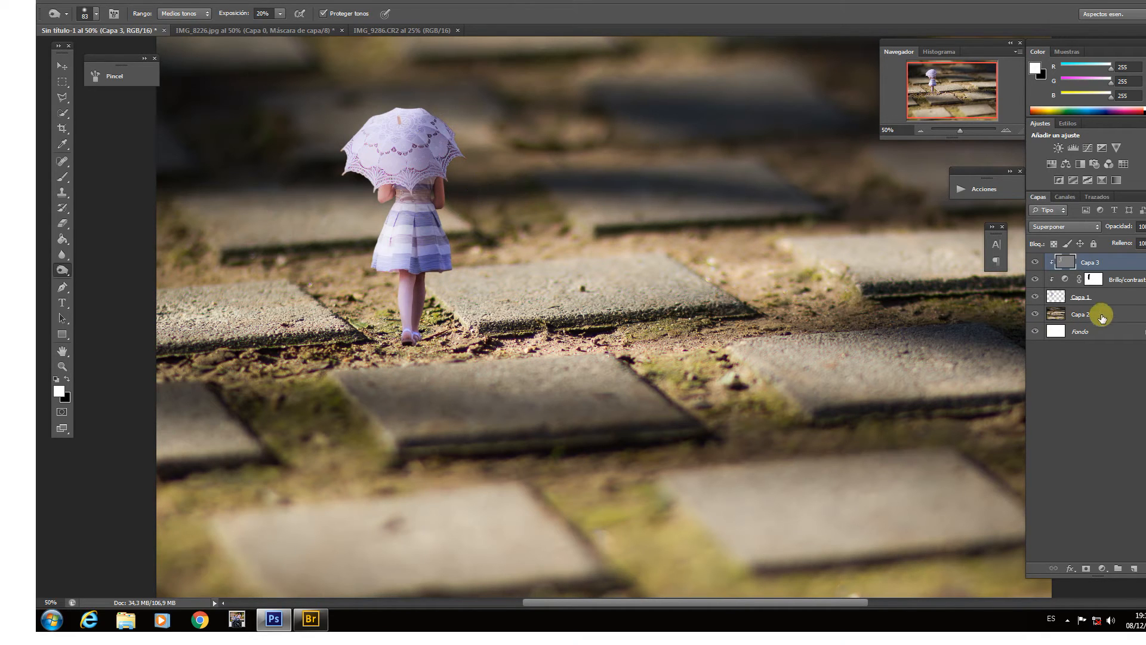
# - Add a Hue/Saturation adjustment clipped to the girl's layer, with saturation -54 and lightness -17
pyautogui.click(1114, 299)
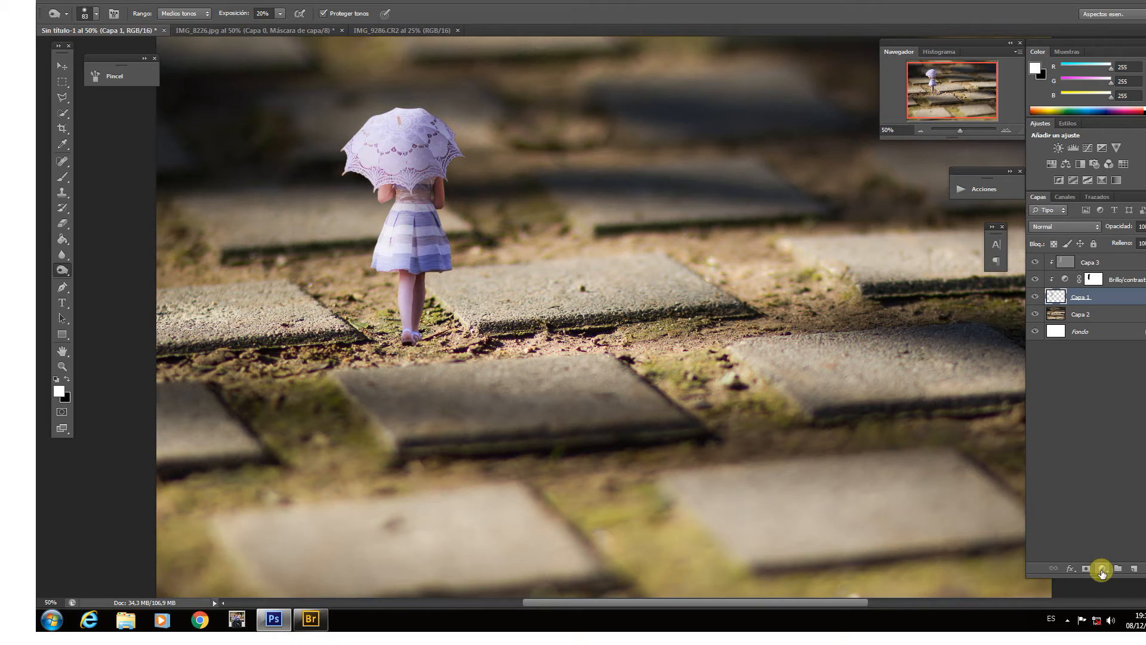
pyautogui.click(1102, 570)
pyautogui.click(1122, 424)
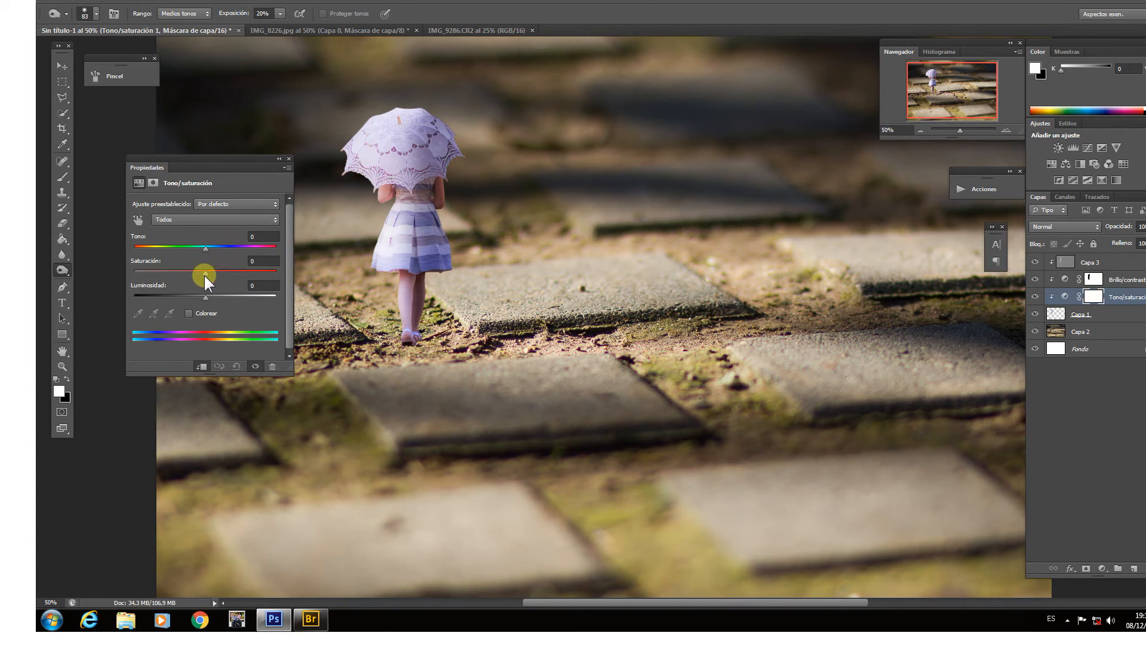
pyautogui.moveTo(206, 274); pyautogui.dragTo(180, 274)
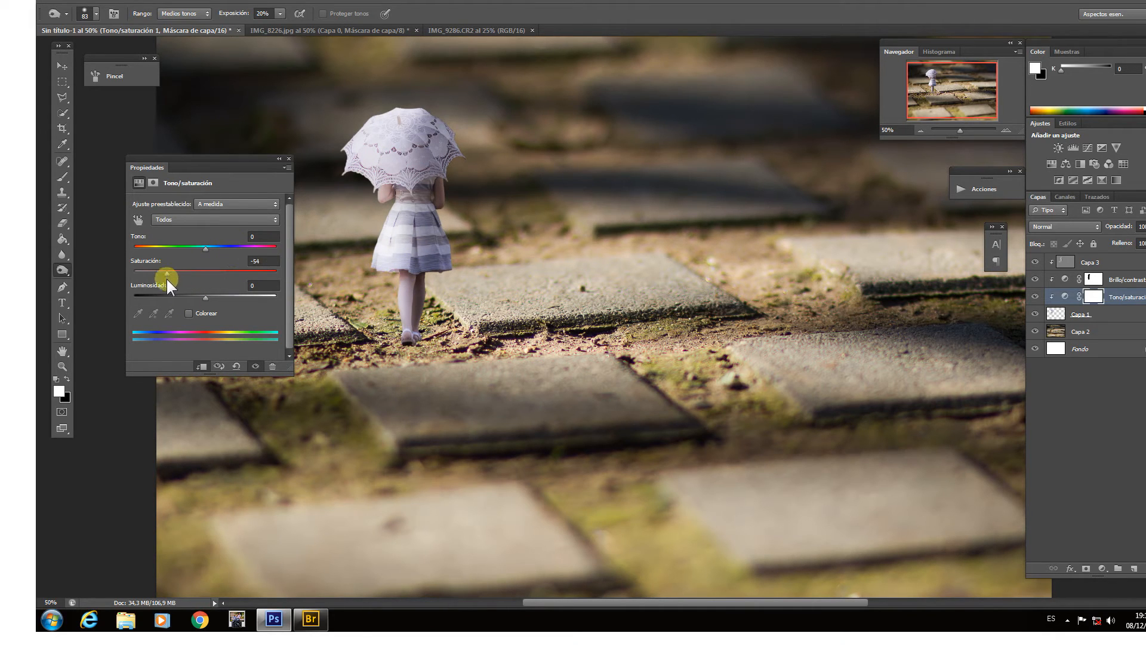
pyautogui.moveTo(206, 298); pyautogui.dragTo(199, 298)
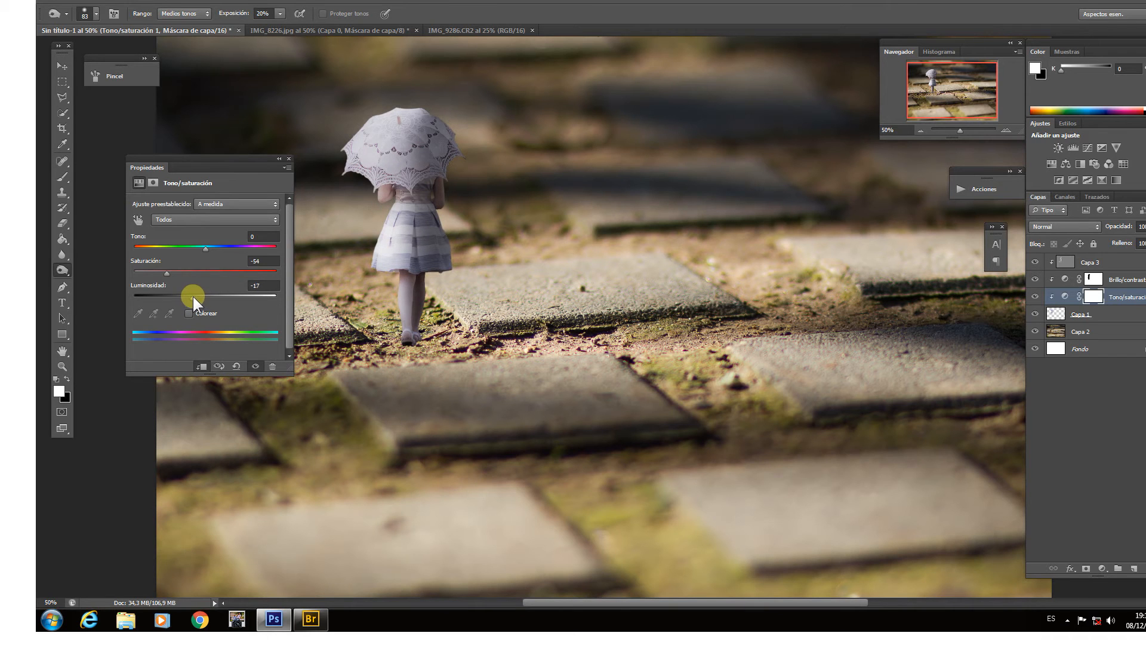
pyautogui.click(288, 158)
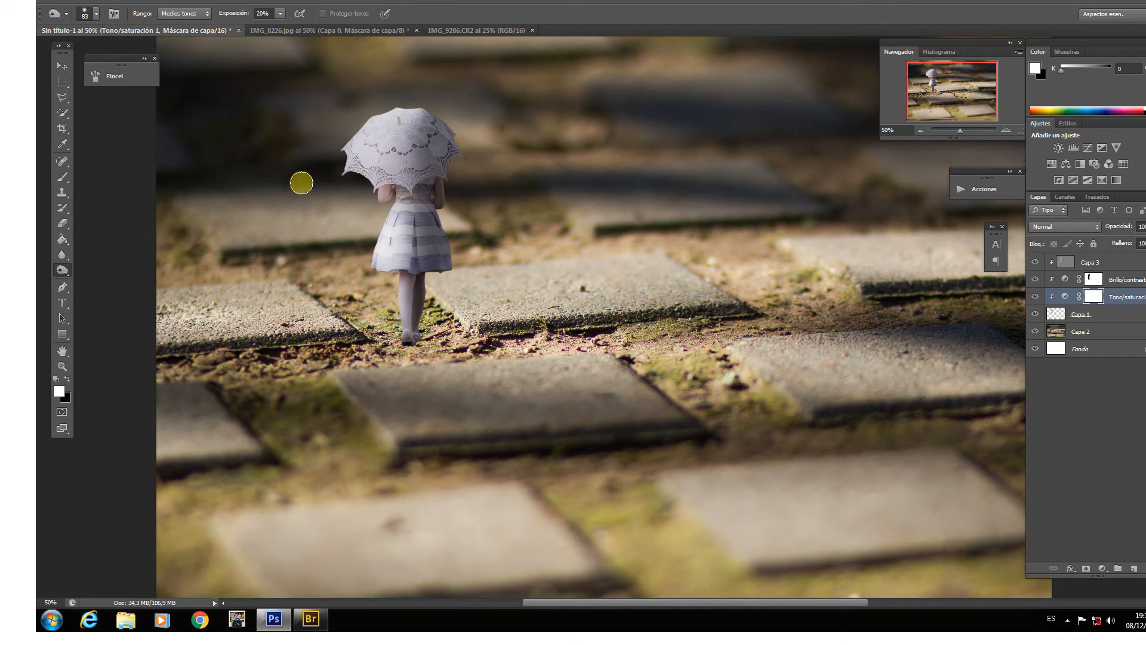
# - Brighten the top of the umbrella on the gray Overlay layer with the Dodge tool at 23% exposure and a 252 px brush
pyautogui.click(921, 130)
pyautogui.click(921, 130)
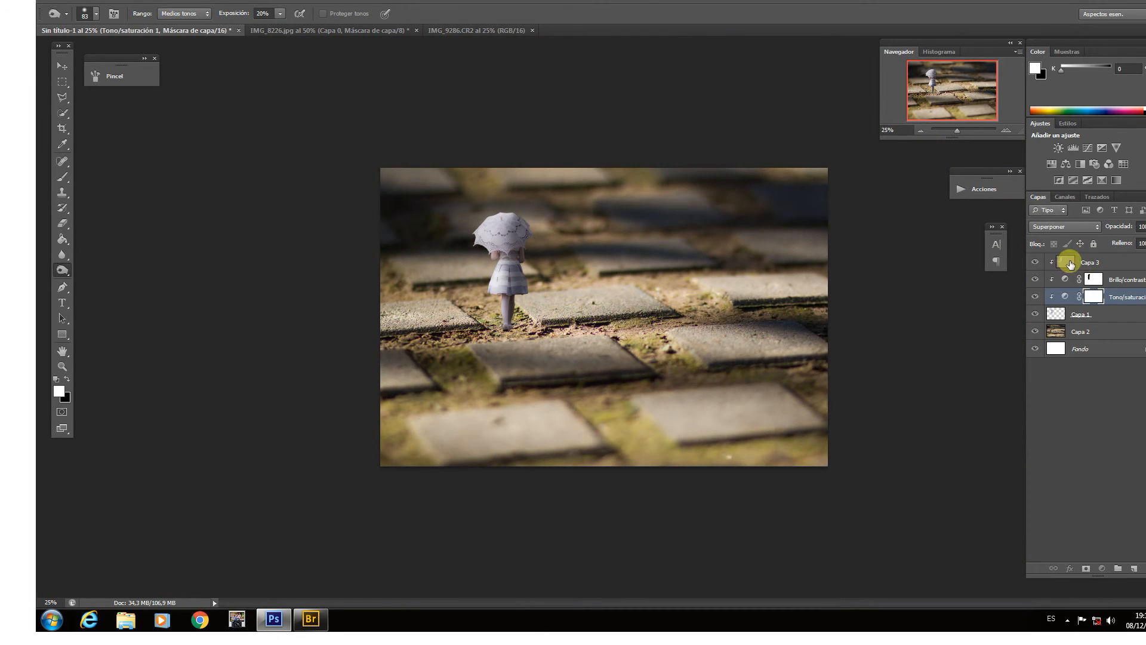
pyautogui.click(1070, 260)
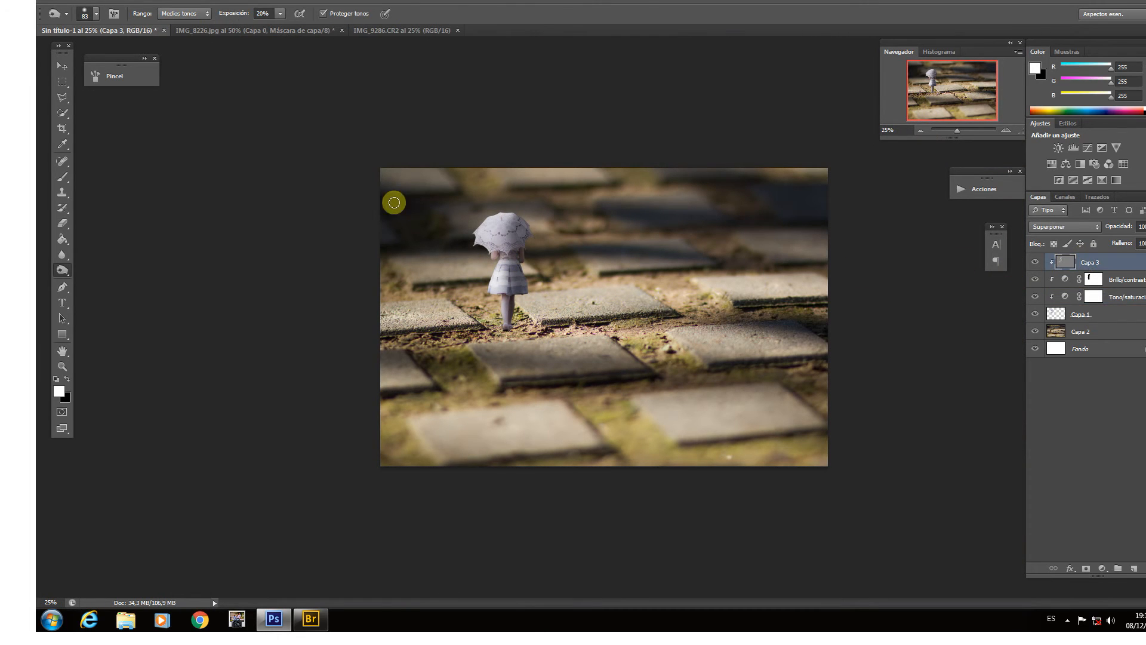
pyautogui.rightClick(66, 267)
pyautogui.click(127, 267)
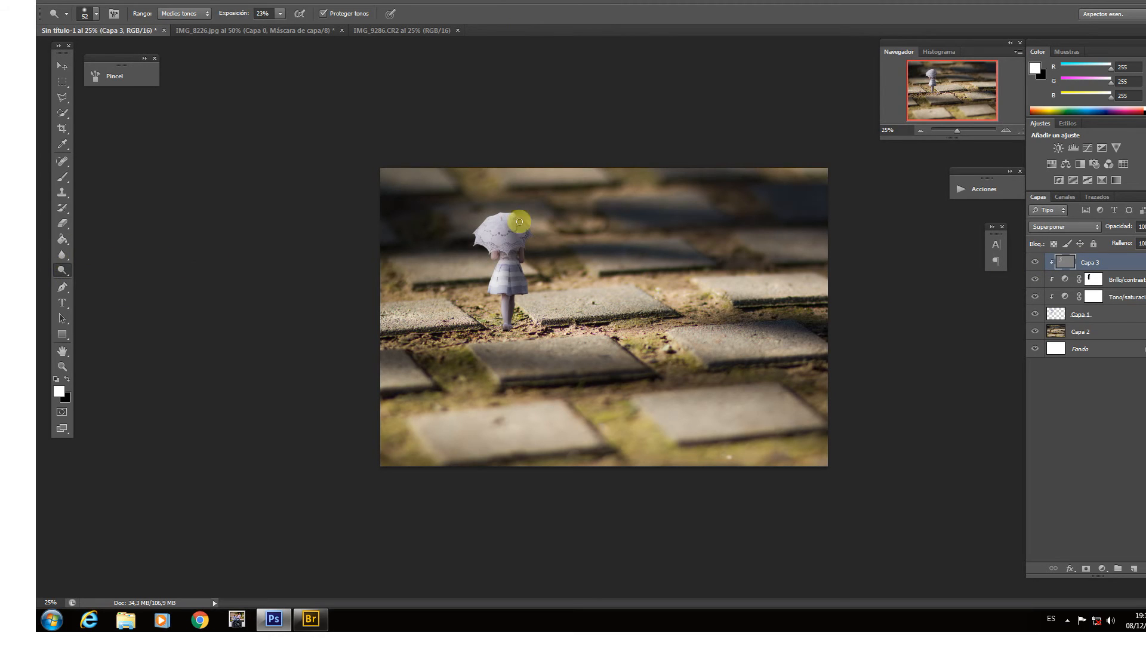
pyautogui.moveTo(506, 214); pyautogui.dragTo(524, 215)
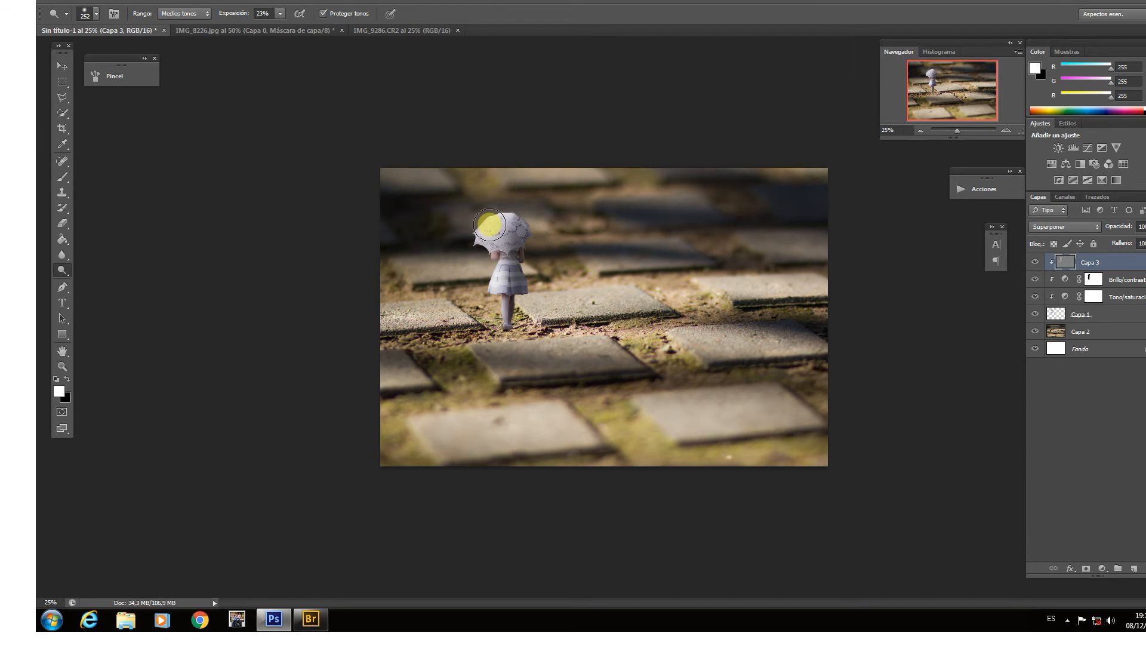
pyautogui.click(1005, 130)
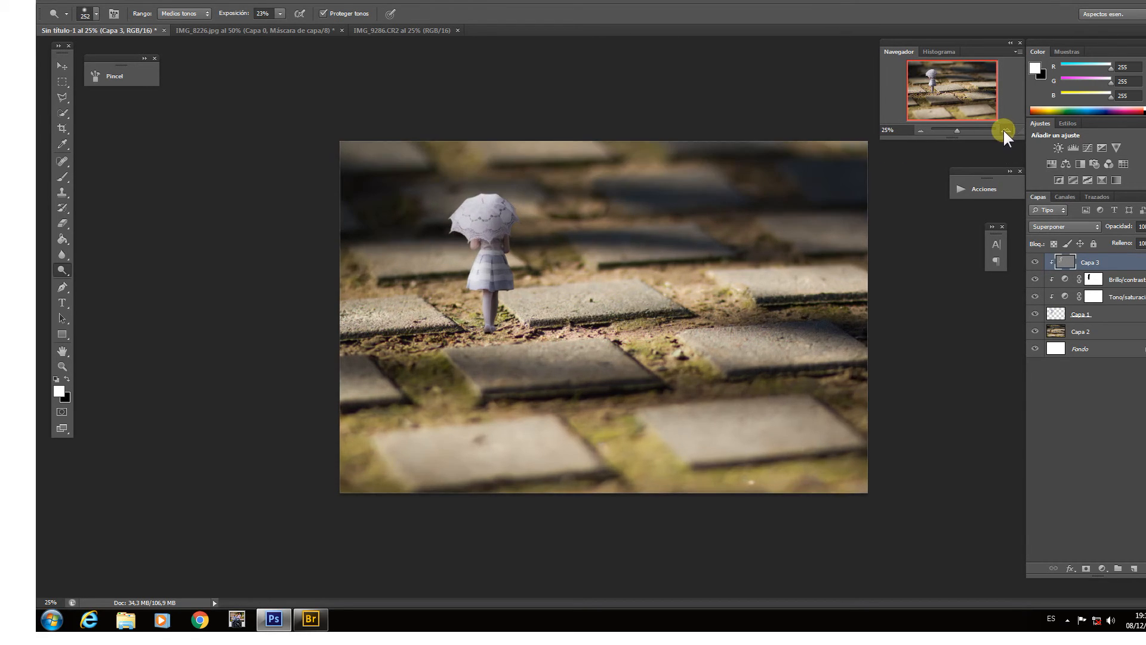
pyautogui.click(1005, 130)
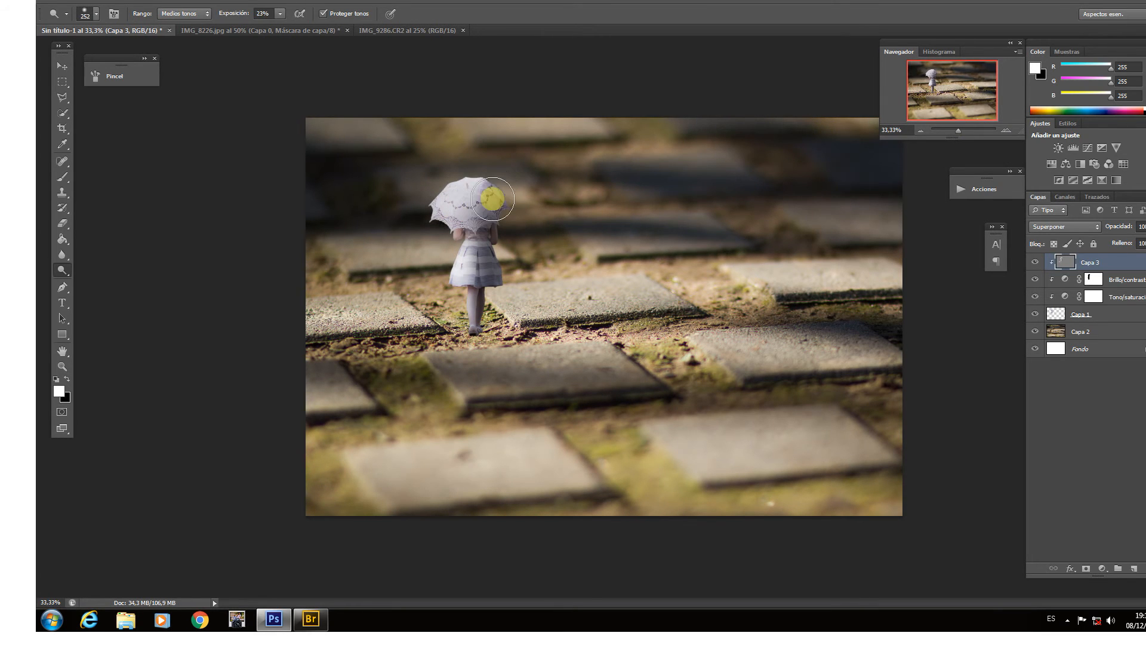
pyautogui.click(920, 130)
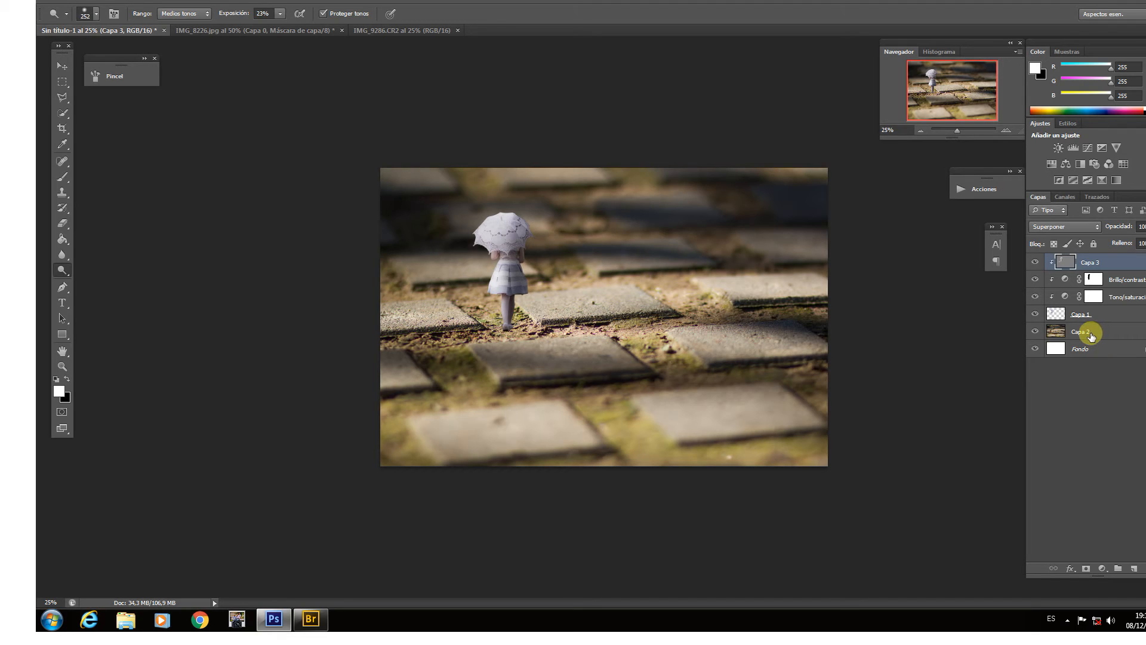
# - Stamp all visible layers into two new merged layers above Capa 3 and check the top one by toggling its visibility
pyautogui.hotkey('ctrl', 'shift', 'alt', 'e')
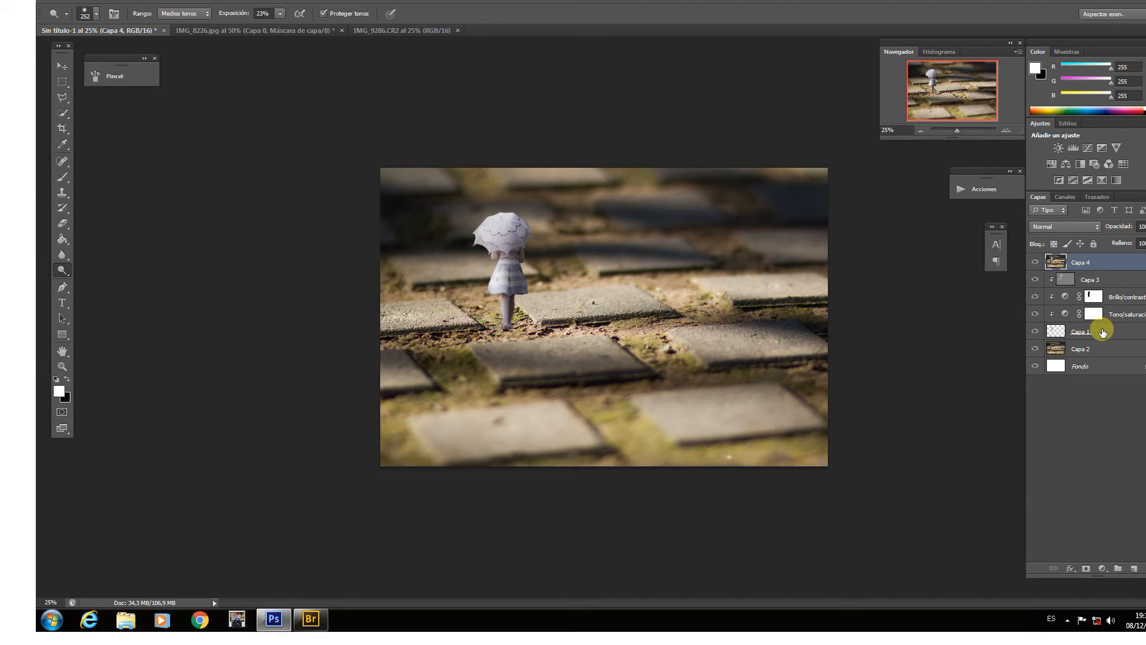
pyautogui.hotkey('ctrl', 'shift', 'alt', 'e')
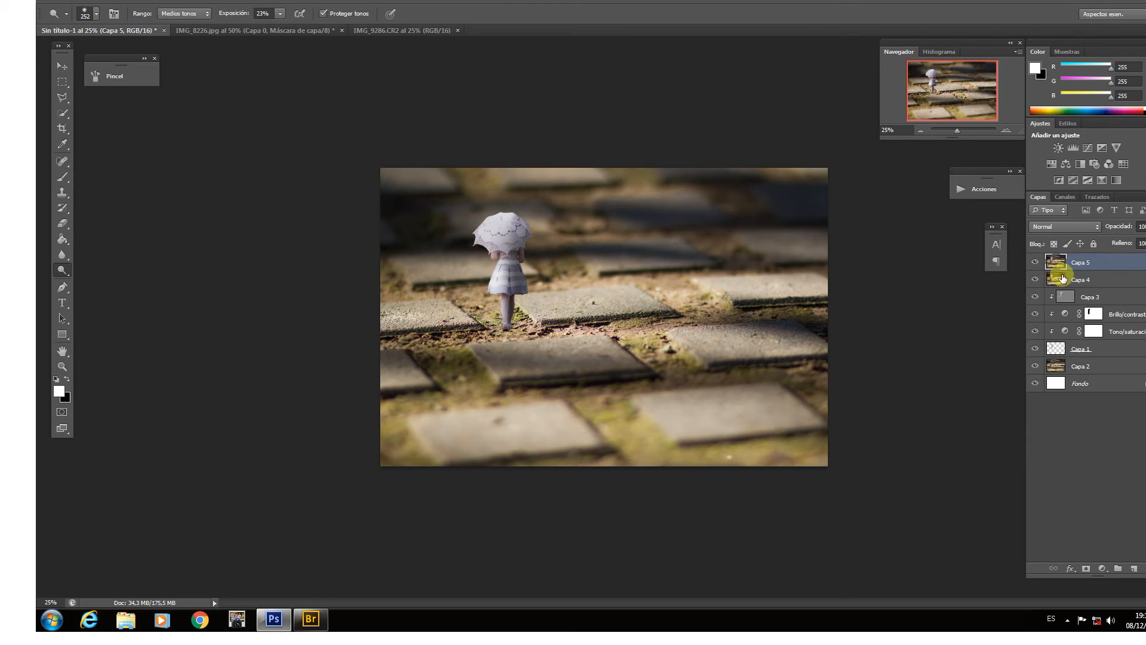
pyautogui.click(1035, 262)
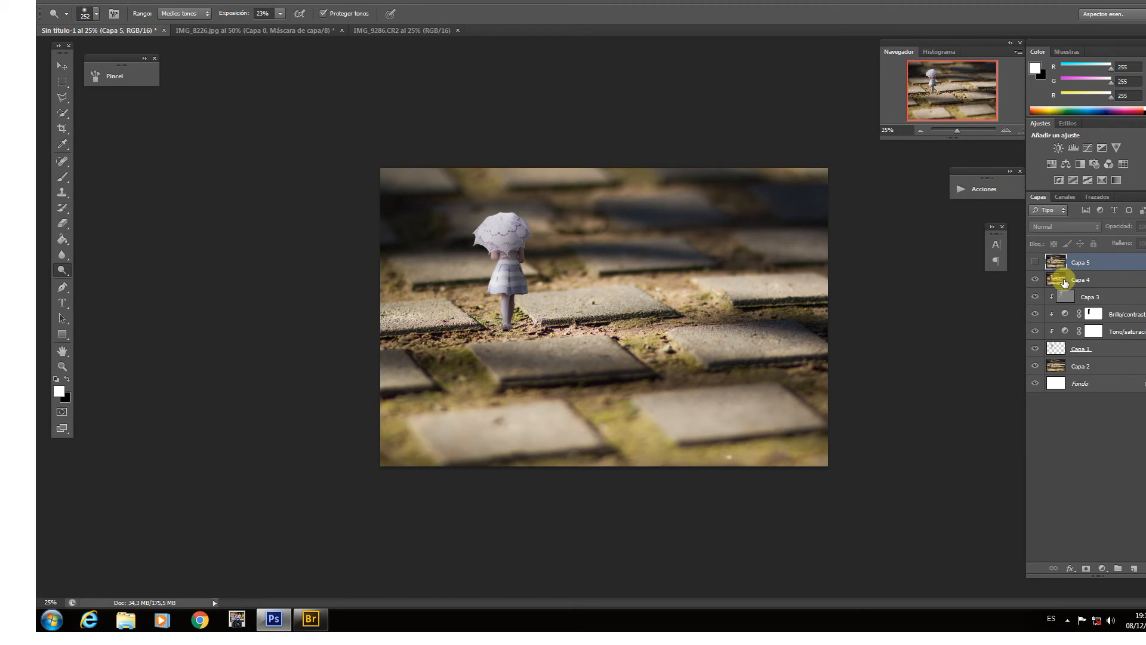
pyautogui.click(1034, 262)
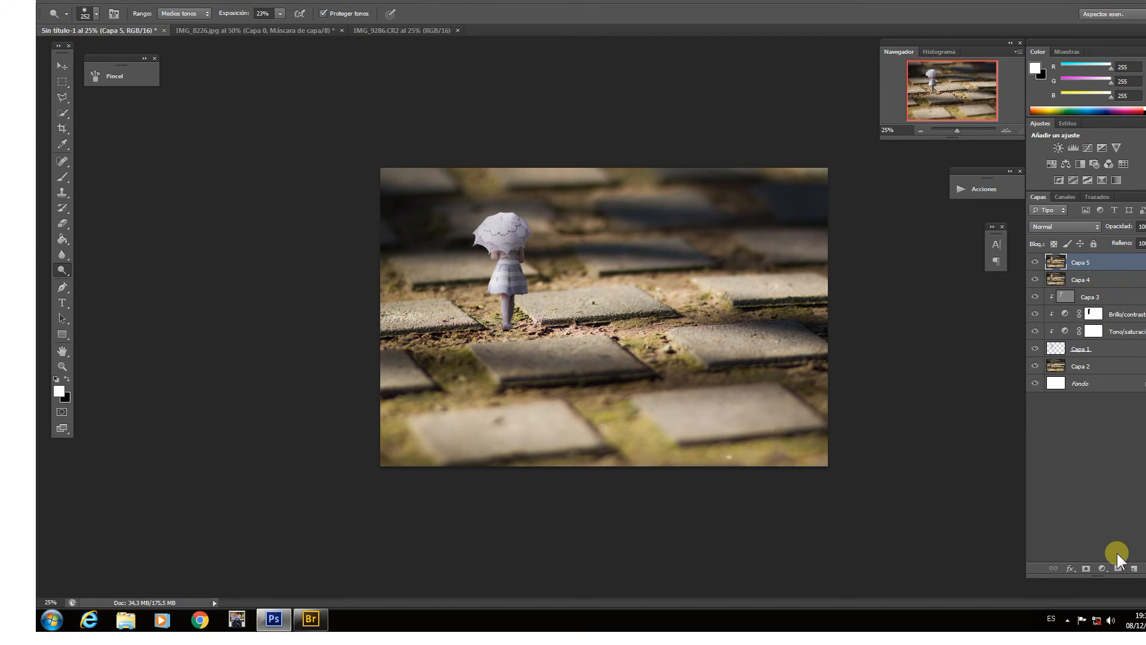
# - Add a Color Balance adjustment above Capa 5 with midtones at red +21, magenta -12 and yellow -31
pyautogui.click(1101, 569)
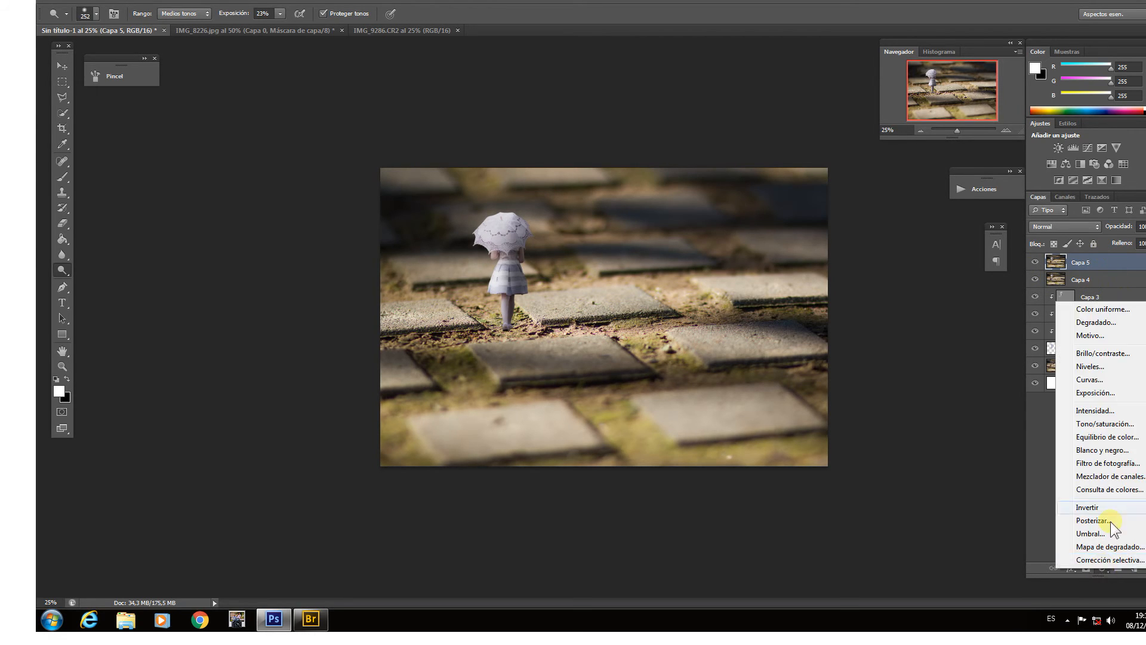
pyautogui.click(1110, 436)
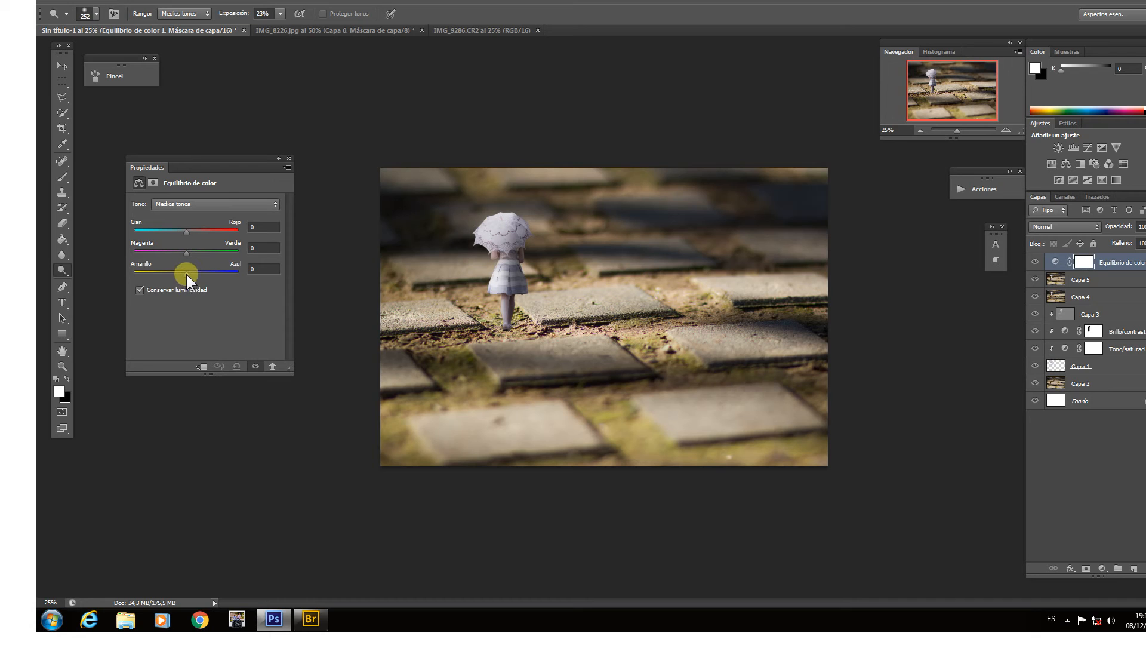
pyautogui.moveTo(186, 274); pyautogui.dragTo(187, 274)
pyautogui.moveTo(176, 267); pyautogui.dragTo(174, 267)
pyautogui.moveTo(193, 256)
pyautogui.mouseDown()
pyautogui.moveTo(188, 234)
pyautogui.moveTo(197, 237)
pyautogui.mouseUp()
# - Add a Curves adjustment clipped to the Color Balance layer, lowering the shadows and slightly raising the highlights in an S-curve
pyautogui.click(1102, 569)
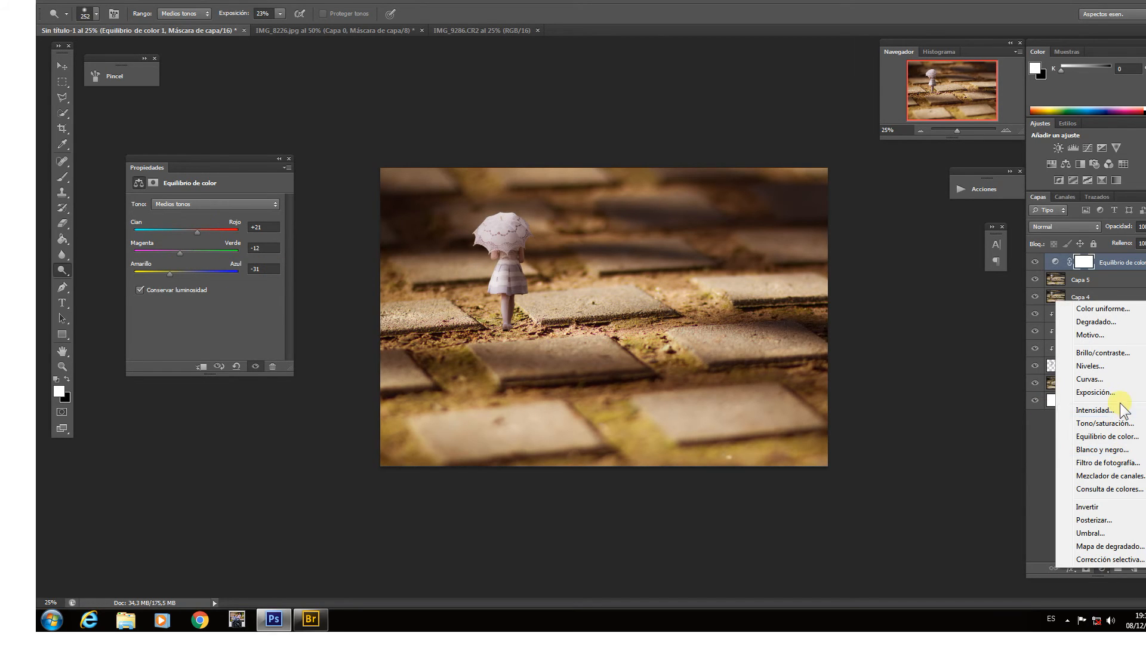
pyautogui.click(1089, 379)
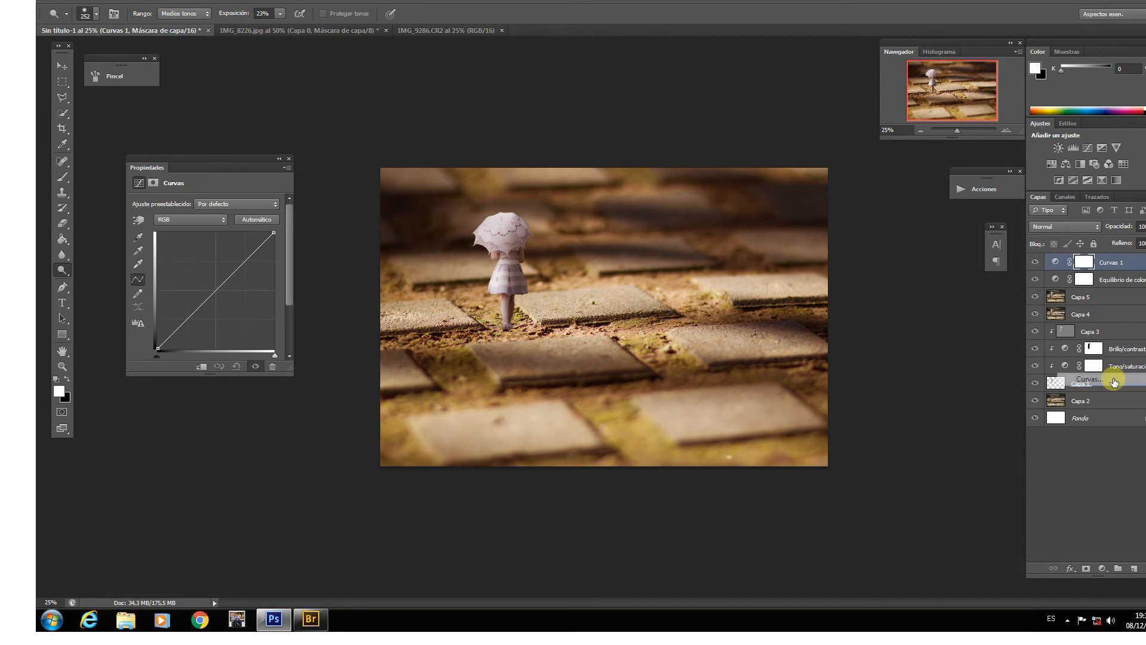
pyautogui.click(202, 368)
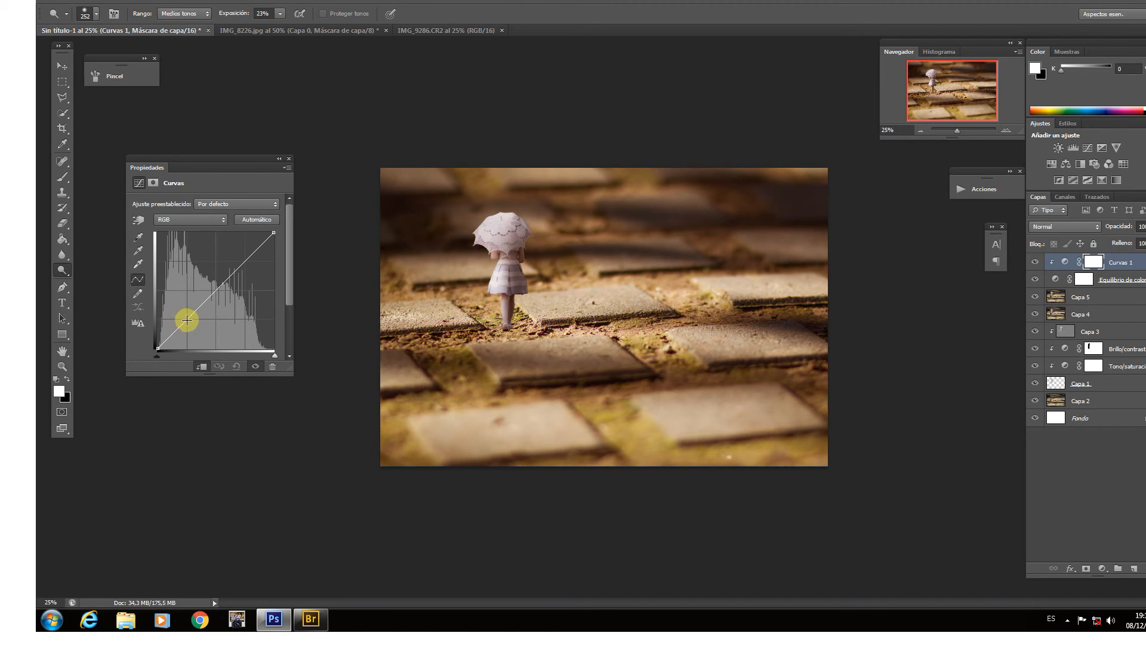
pyautogui.moveTo(187, 320); pyautogui.dragTo(189, 329)
pyautogui.moveTo(243, 269); pyautogui.dragTo(244, 262)
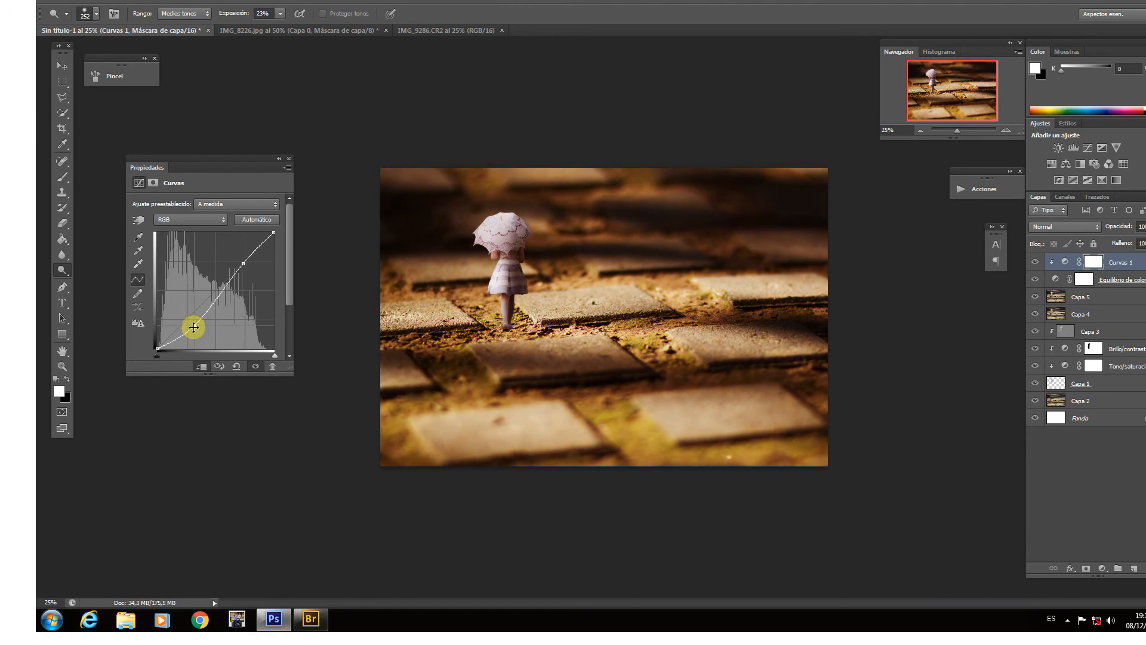
pyautogui.click(288, 159)
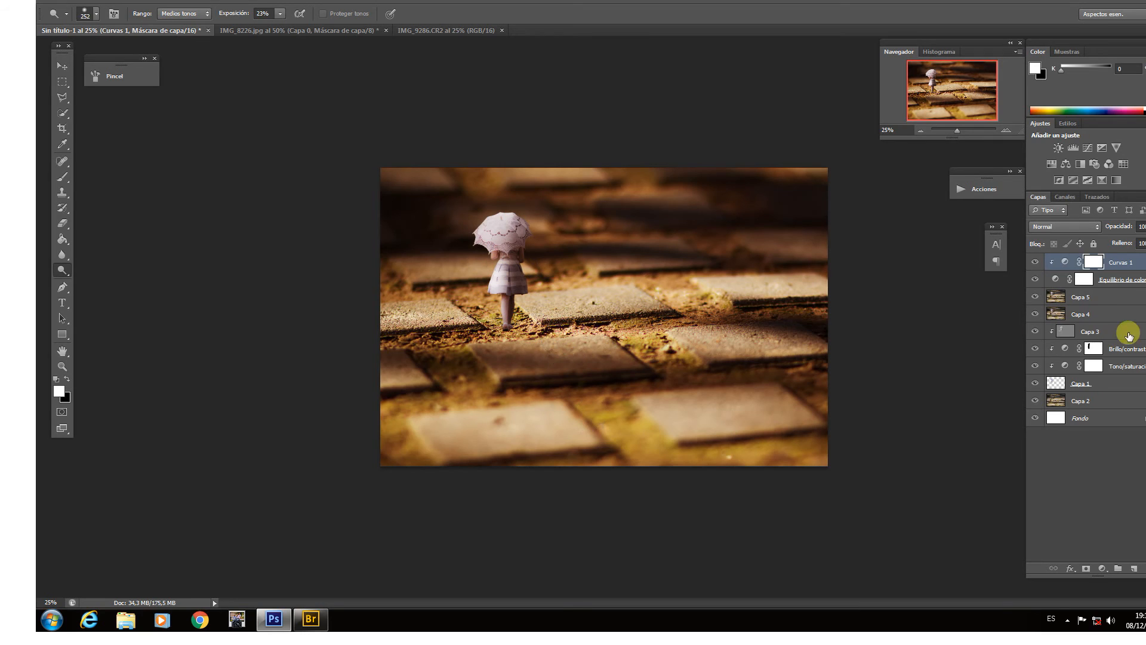
# - Add a new layer above Capa 5 and paint the girl's shadow onto the paving beside her feet with a black brush at 20% opacity
pyautogui.click(1122, 296)
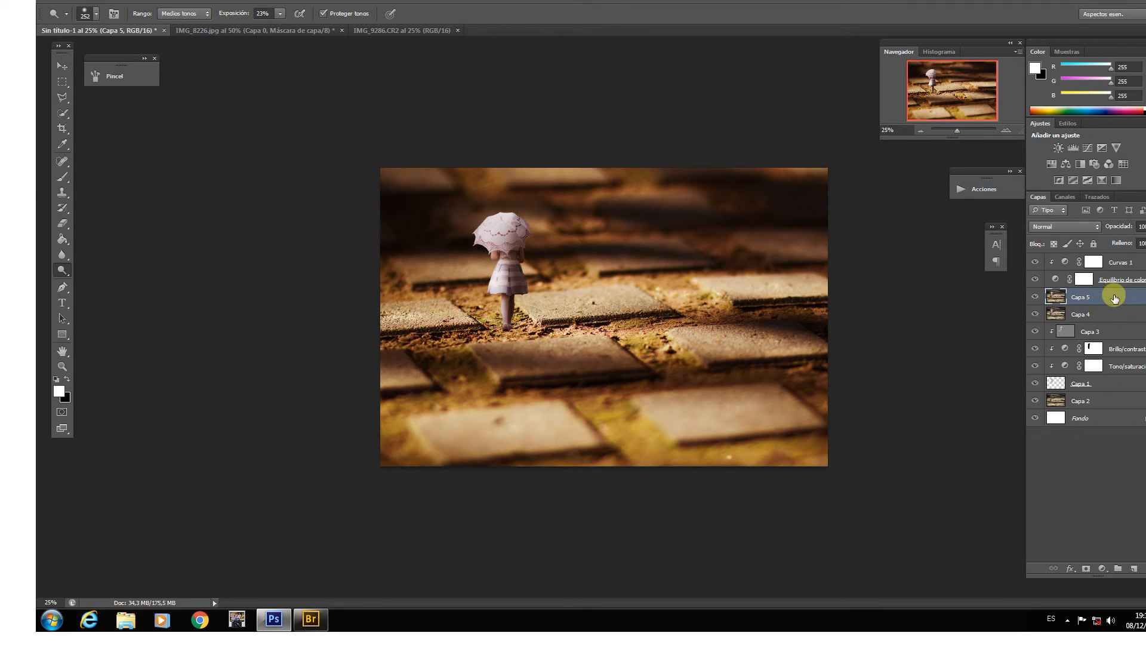
pyautogui.click(1133, 568)
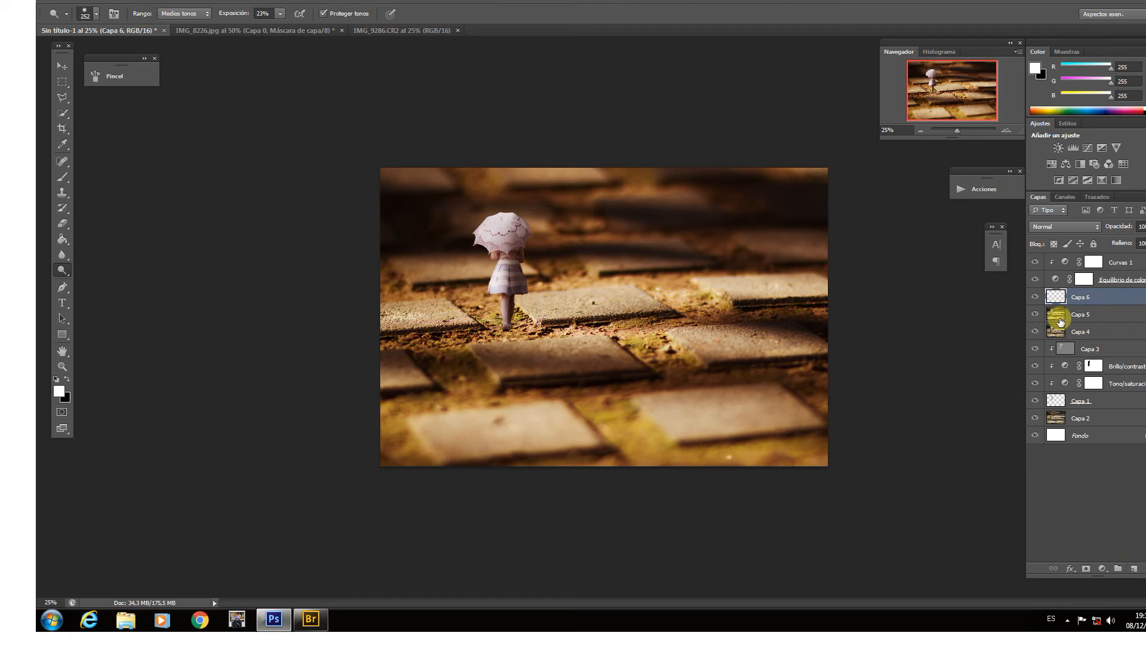
pyautogui.click(63, 177)
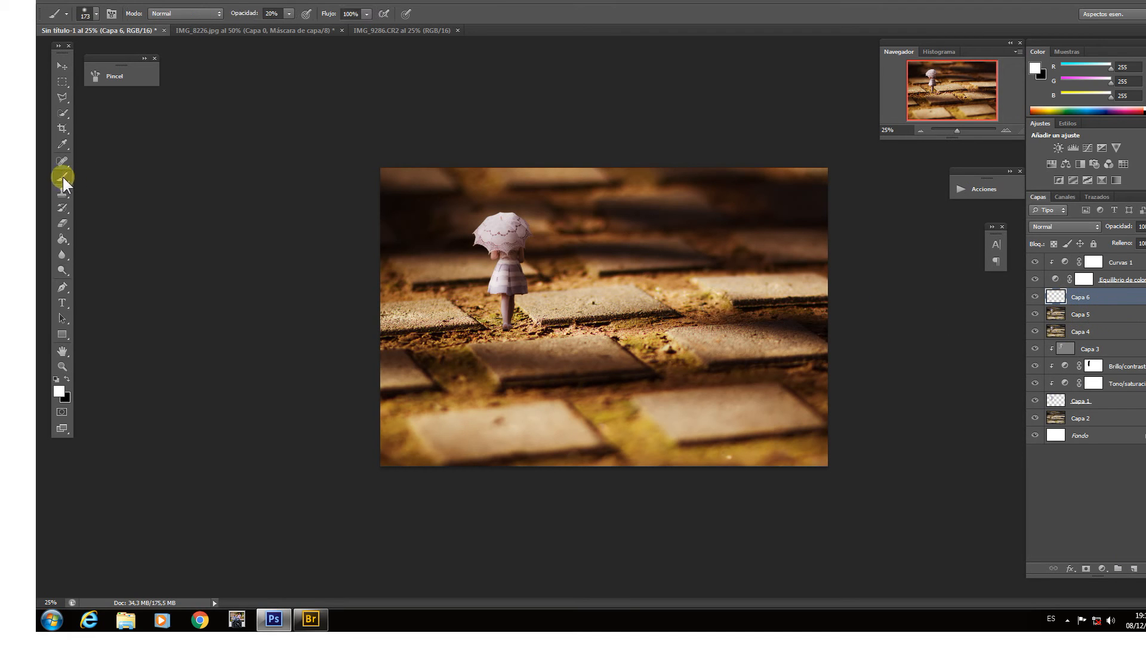
pyautogui.click(67, 379)
pyautogui.click(60, 392)
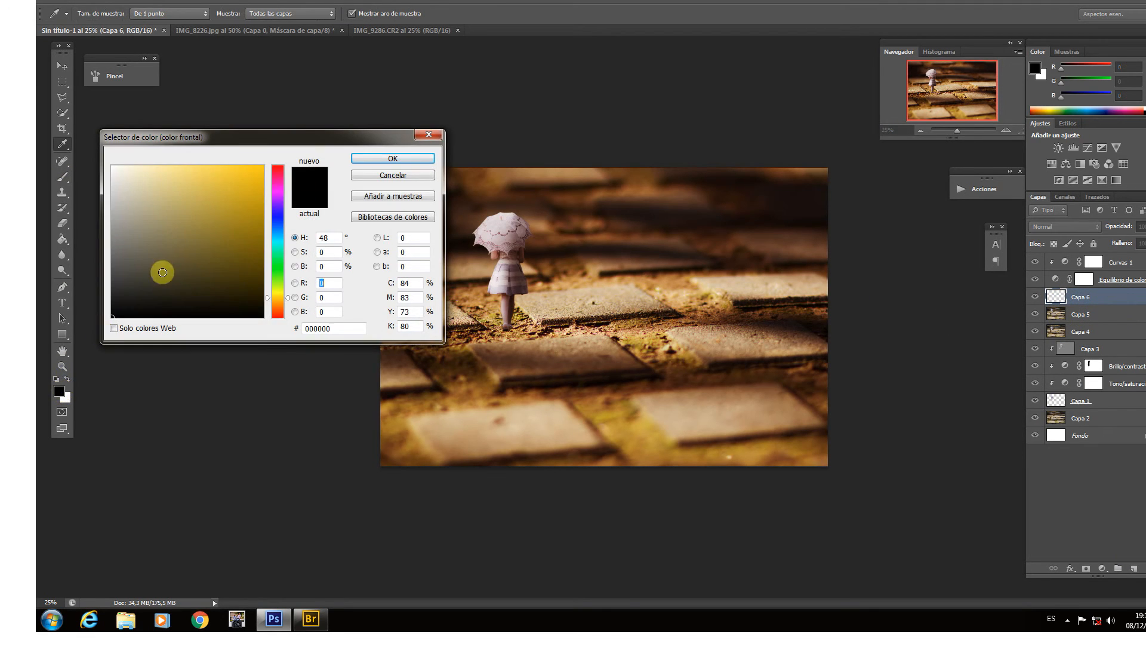
pyautogui.click(393, 158)
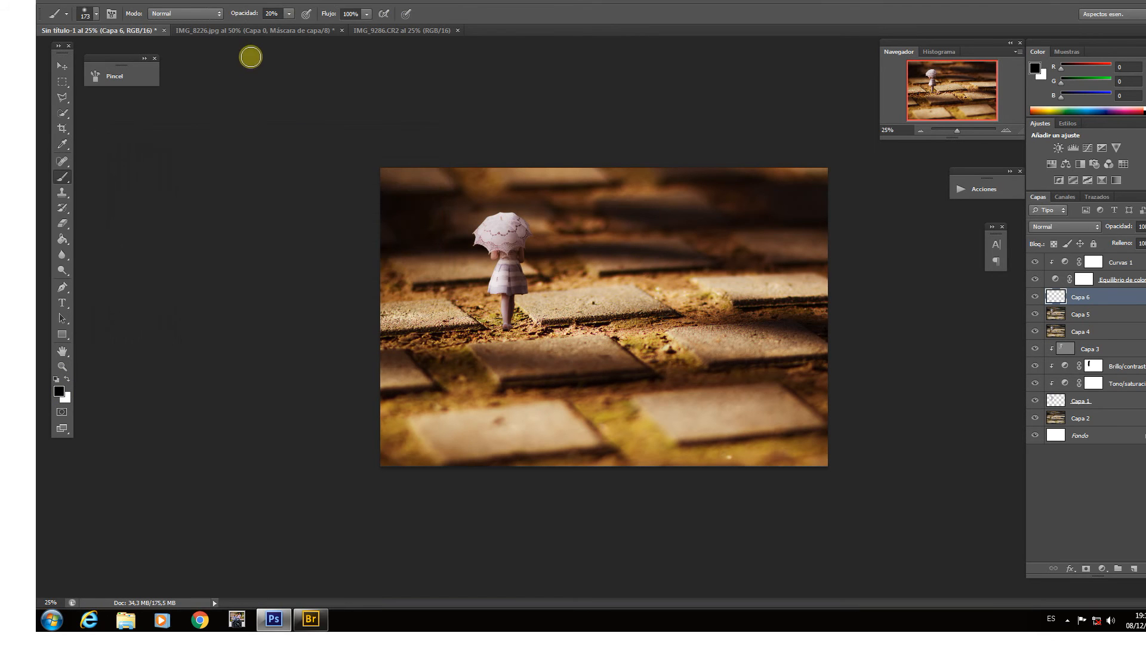
pyautogui.click(1005, 129)
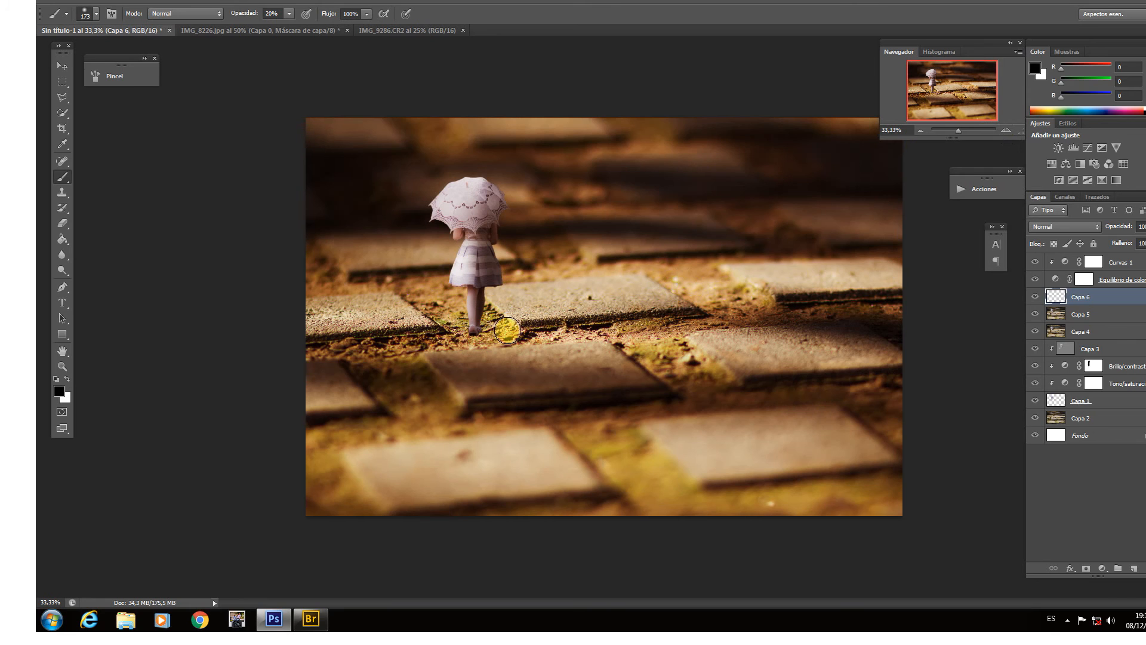
pyautogui.moveTo(507, 331)
pyautogui.mouseDown()
pyautogui.moveTo(608, 340)
pyautogui.moveTo(524, 338)
pyautogui.moveTo(600, 356)
pyautogui.moveTo(518, 340)
pyautogui.moveTo(610, 351)
pyautogui.moveTo(565, 348)
pyautogui.moveTo(590, 352)
pyautogui.moveTo(533, 371)
pyautogui.moveTo(492, 368)
pyautogui.moveTo(547, 337)
pyautogui.moveTo(509, 342)
pyautogui.moveTo(535, 344)
pyautogui.mouseUp()
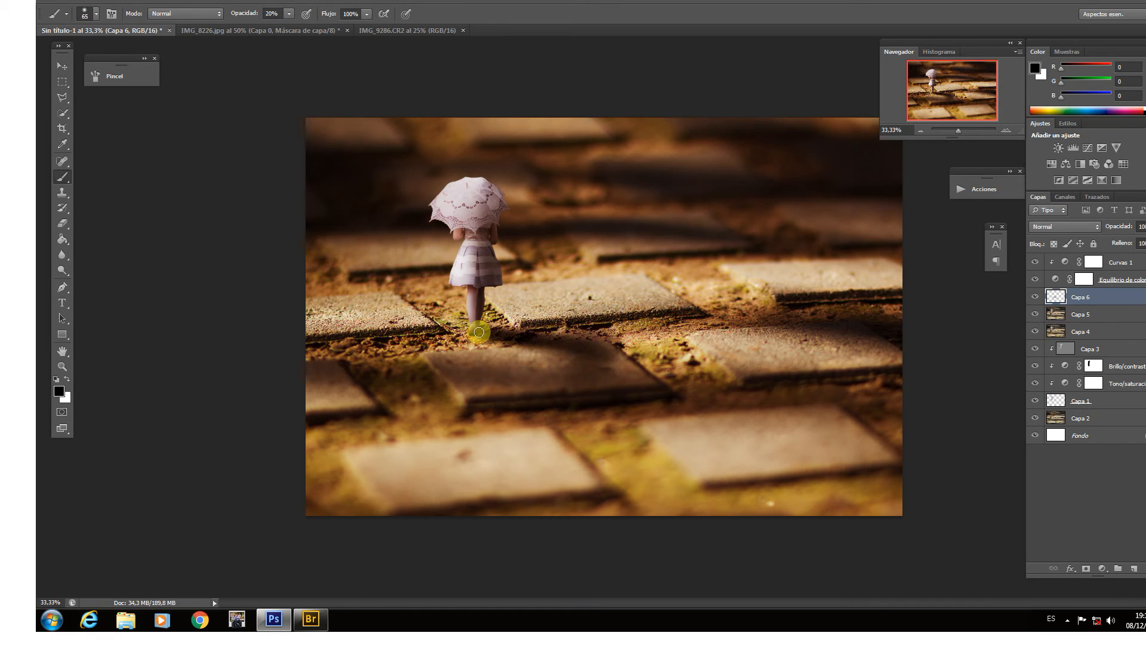
# - Try the shadow layer at 77% opacity and restore it to 100%
pyautogui.click(920, 129)
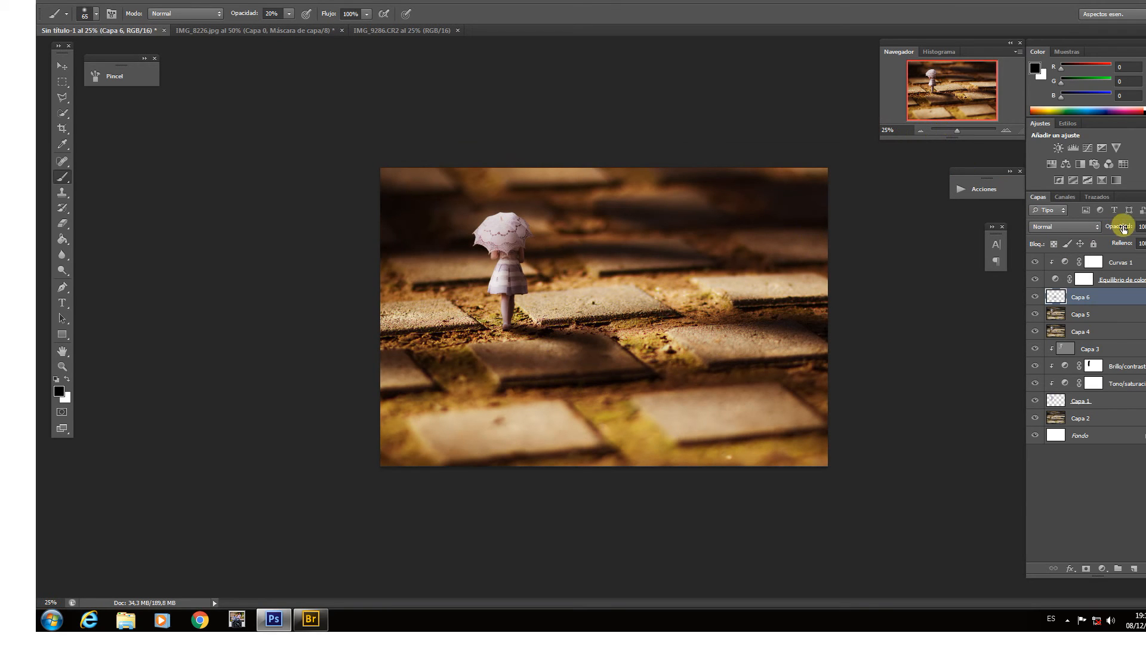
pyautogui.moveTo(1111, 231); pyautogui.dragTo(1097, 228)
pyautogui.click(1006, 130)
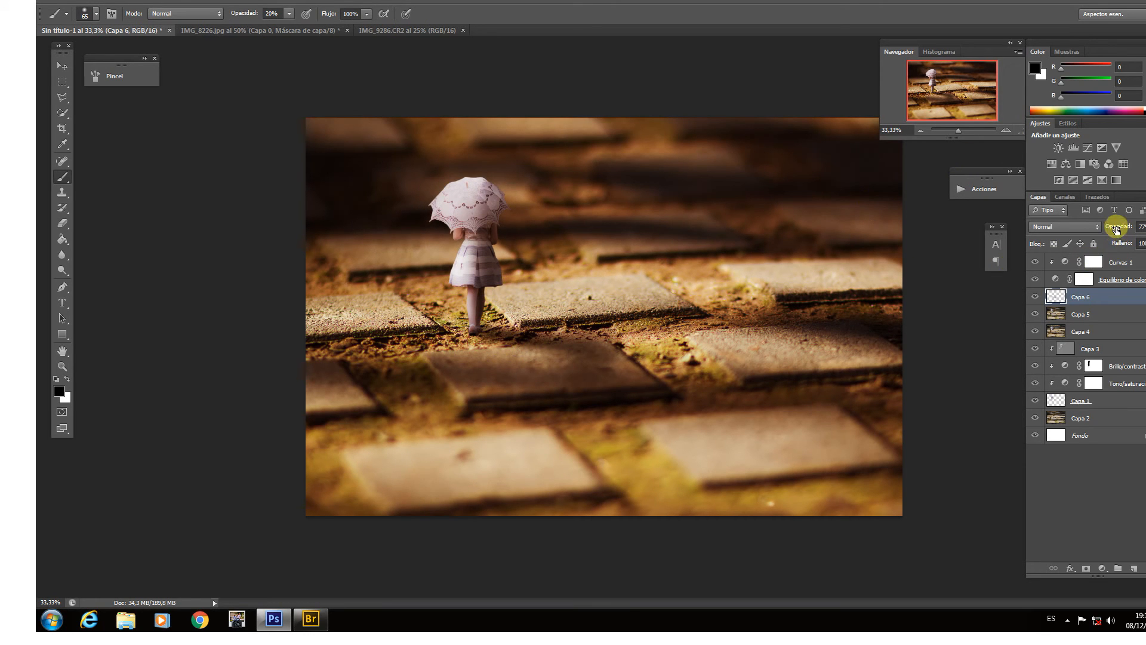
pyautogui.moveTo(1117, 231); pyautogui.dragTo(1118, 231)
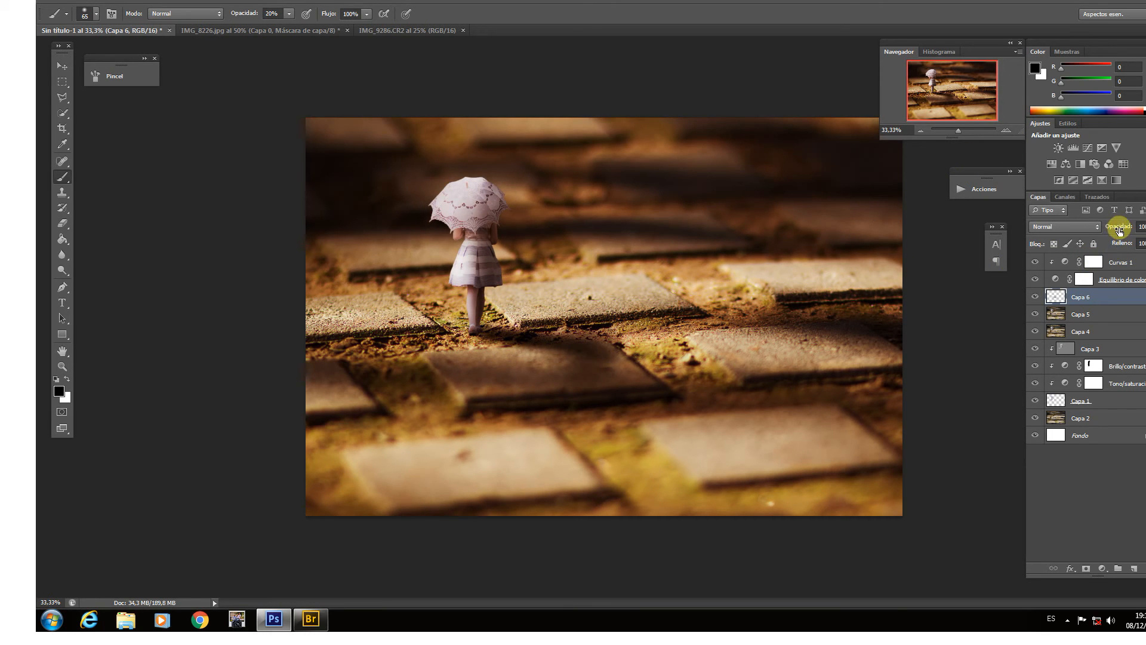
# - Deepen the shadow across the stone and by the girl's feet with 443 px and 131 px brushes, setting the shadow layer's opacity to 86%
pyautogui.moveTo(567, 355); pyautogui.dragTo(606, 356)
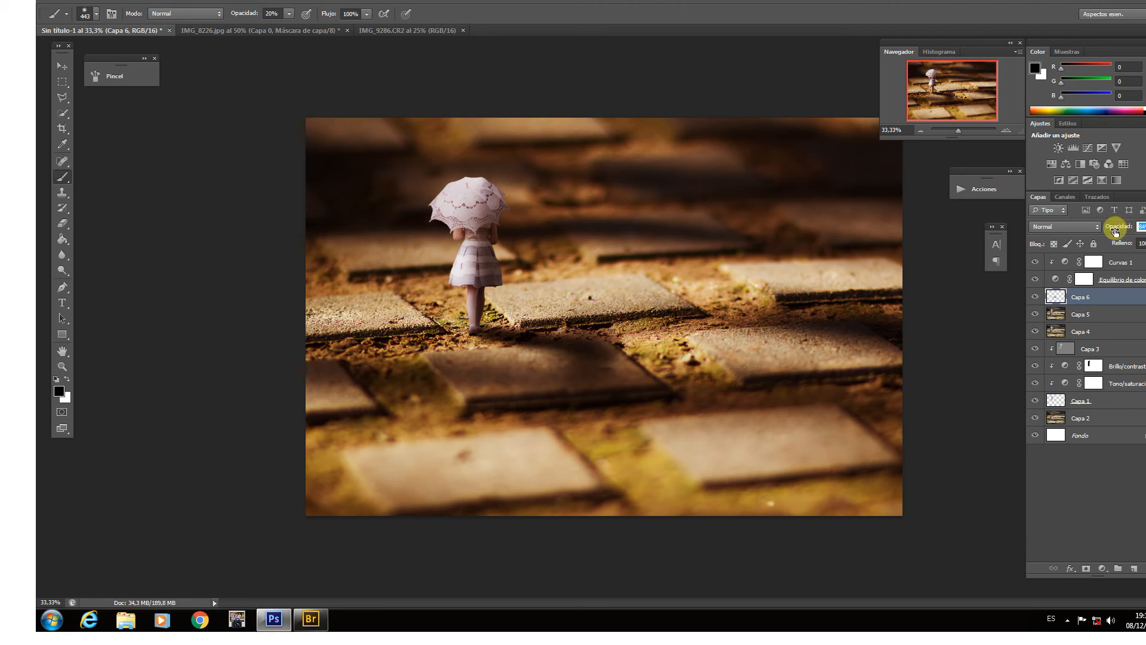
pyautogui.moveTo(1120, 230); pyautogui.dragTo(1113, 231)
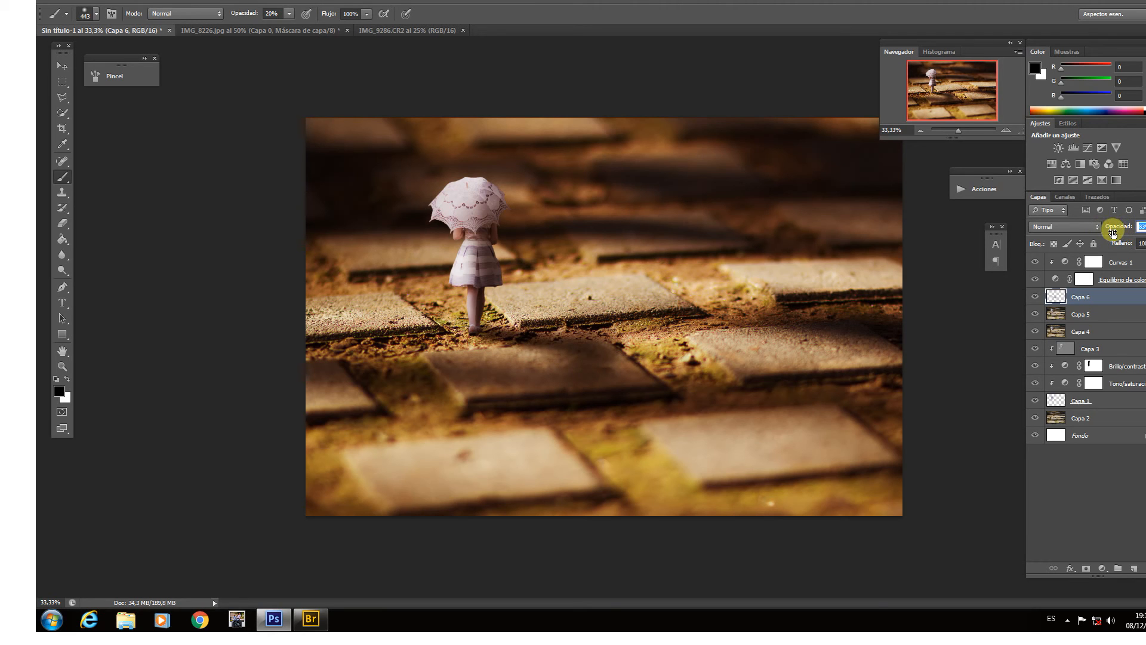
pyautogui.moveTo(582, 325); pyautogui.dragTo(492, 334)
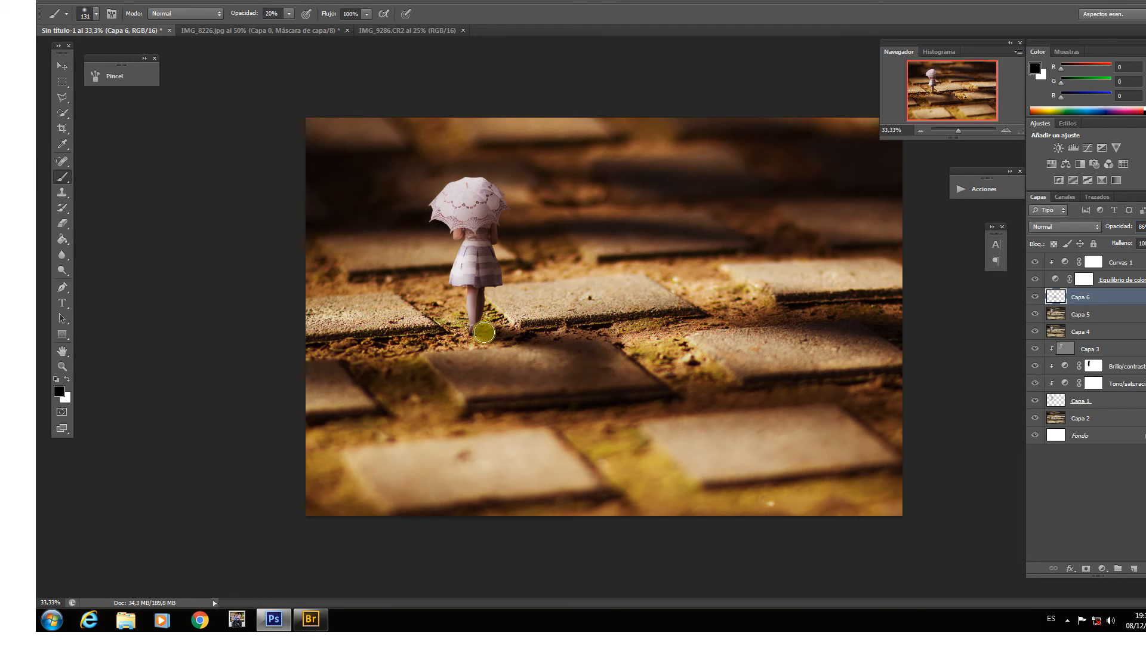
pyautogui.click(920, 130)
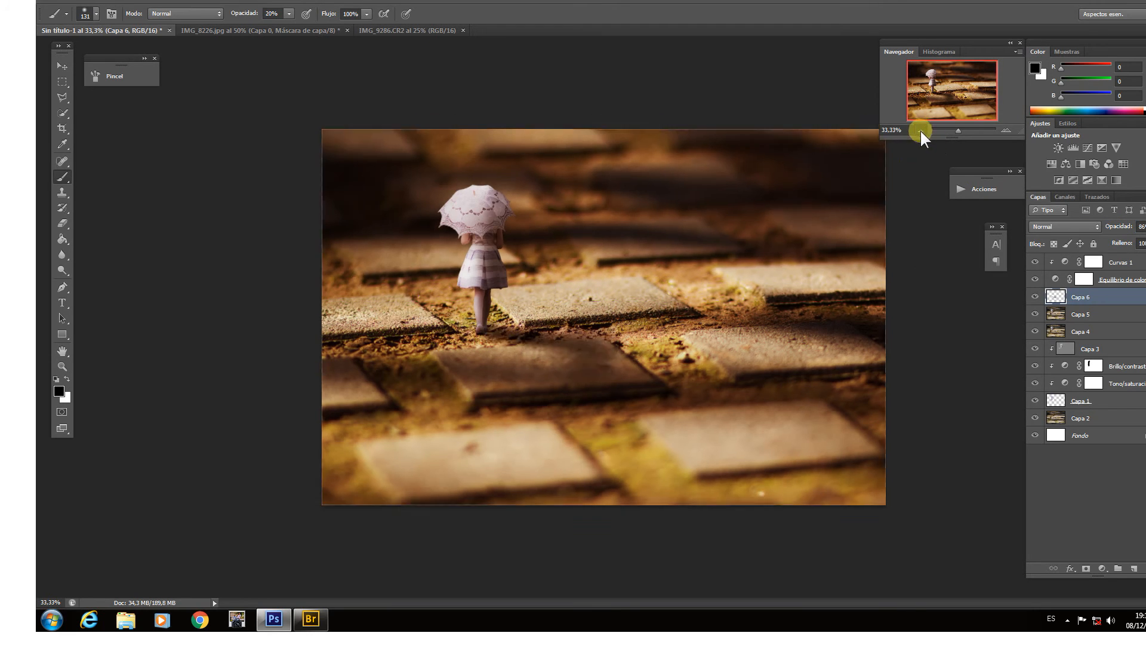
pyautogui.click(920, 131)
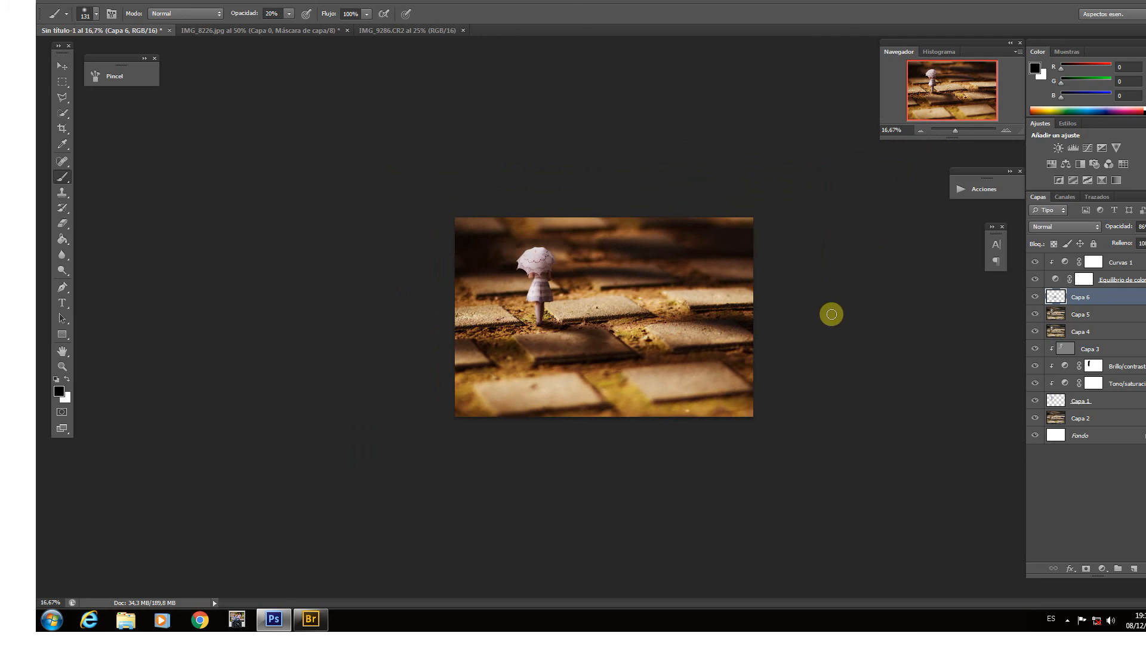
pyautogui.click(1005, 131)
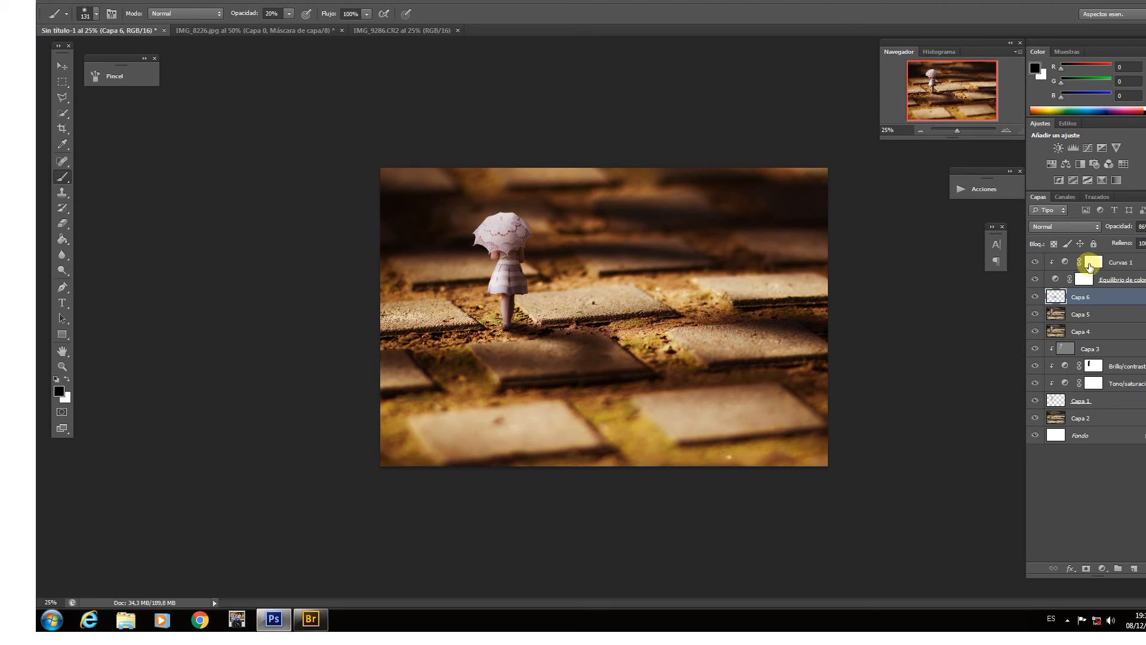
# - Flatten the image into a single background layer
pyautogui.click(1121, 262)
pyautogui.press('x')
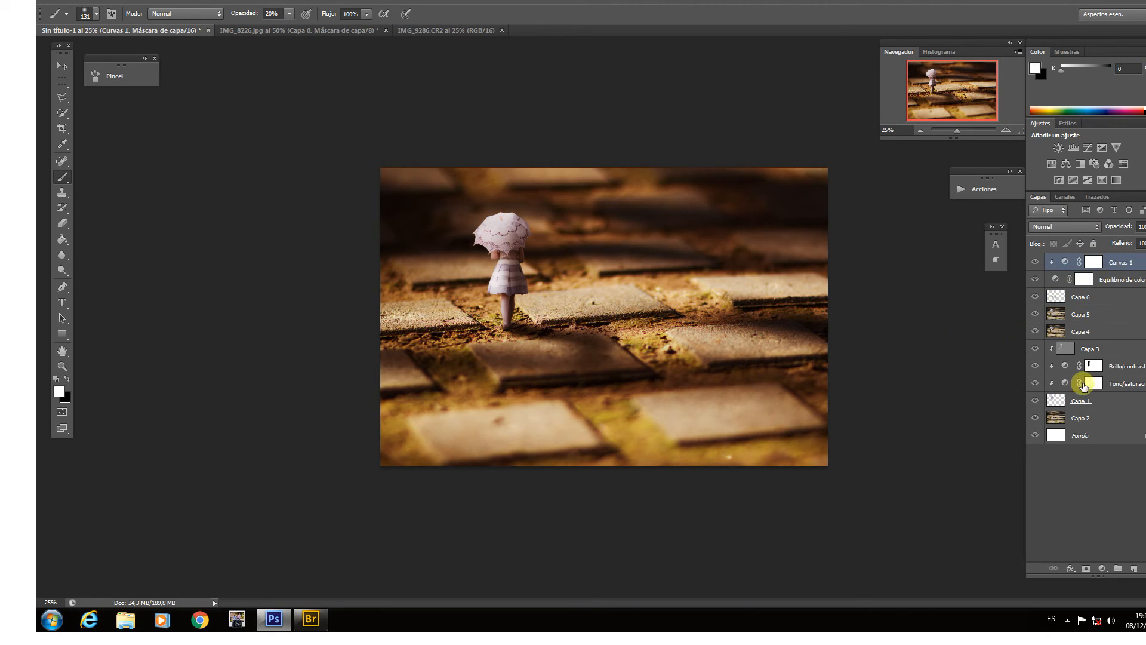
pyautogui.rightClick(1128, 263)
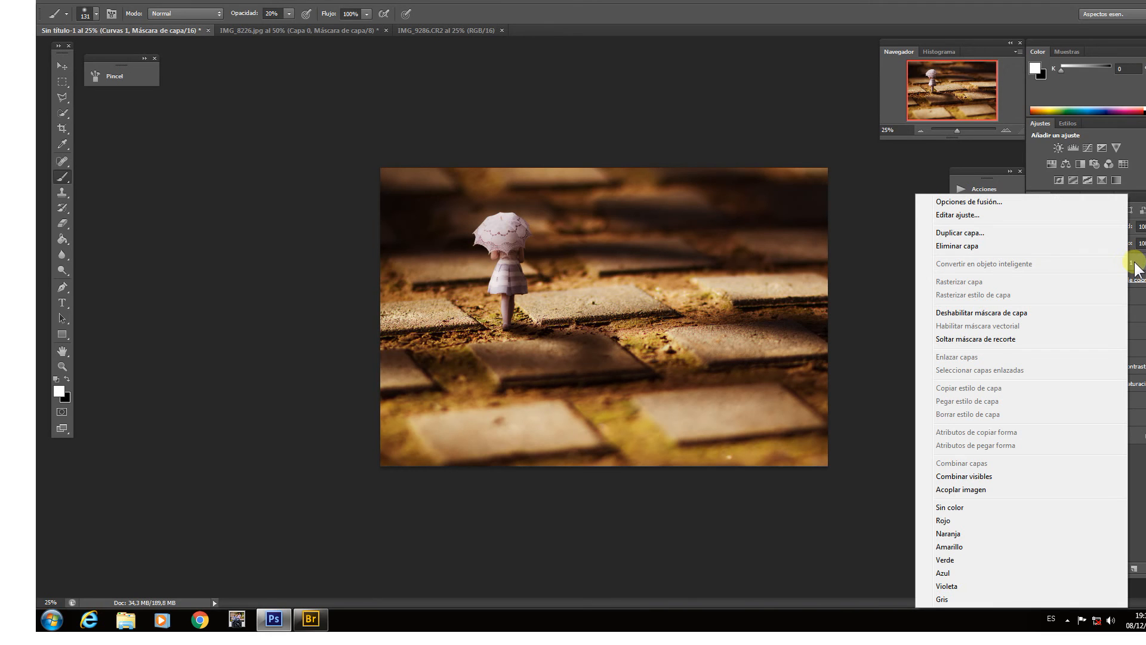
pyautogui.click(968, 489)
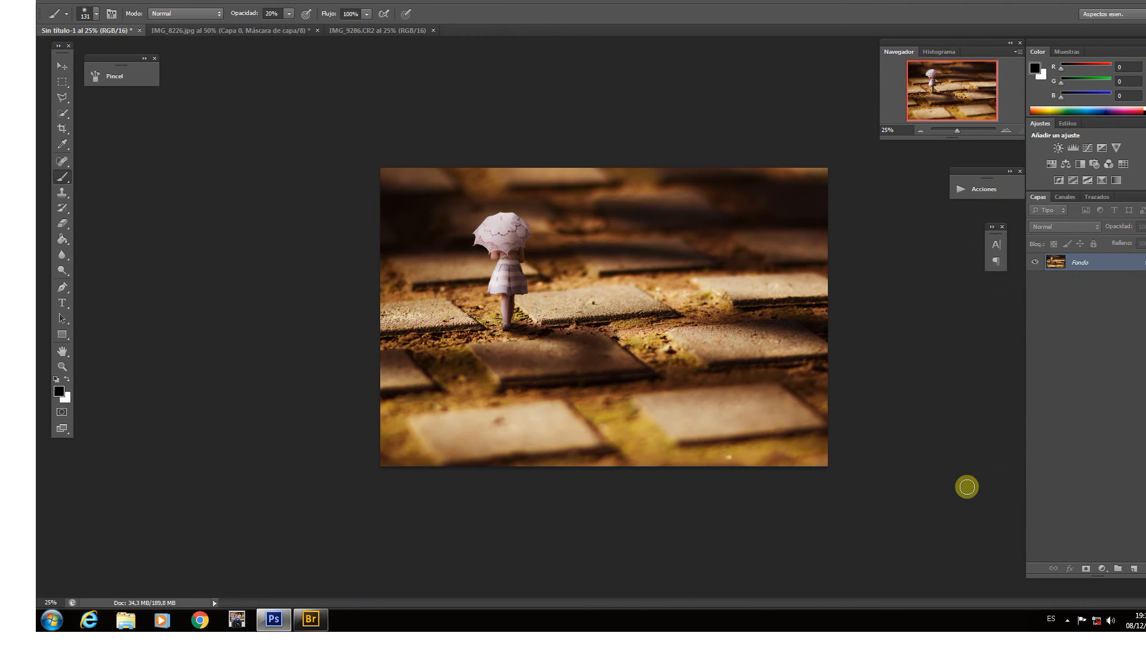
# - Add a Color Lookup adjustment with the EdgyAmber.3DL 3D LUT and reduce the adjustment layer's opacity
pyautogui.click(1101, 569)
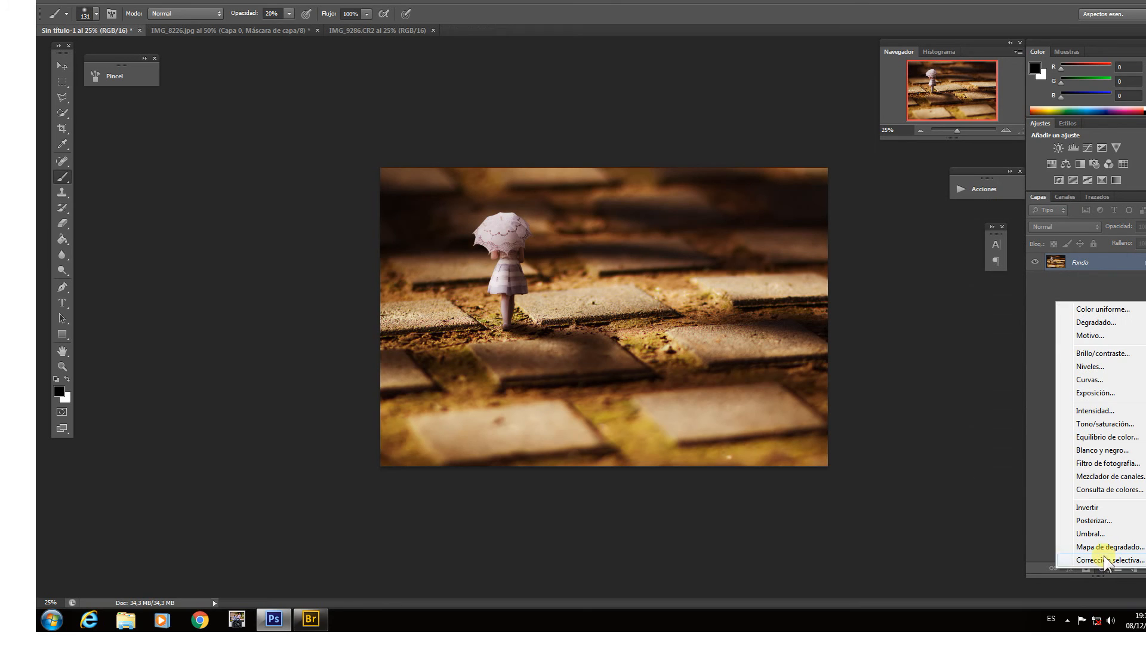
pyautogui.click(1108, 489)
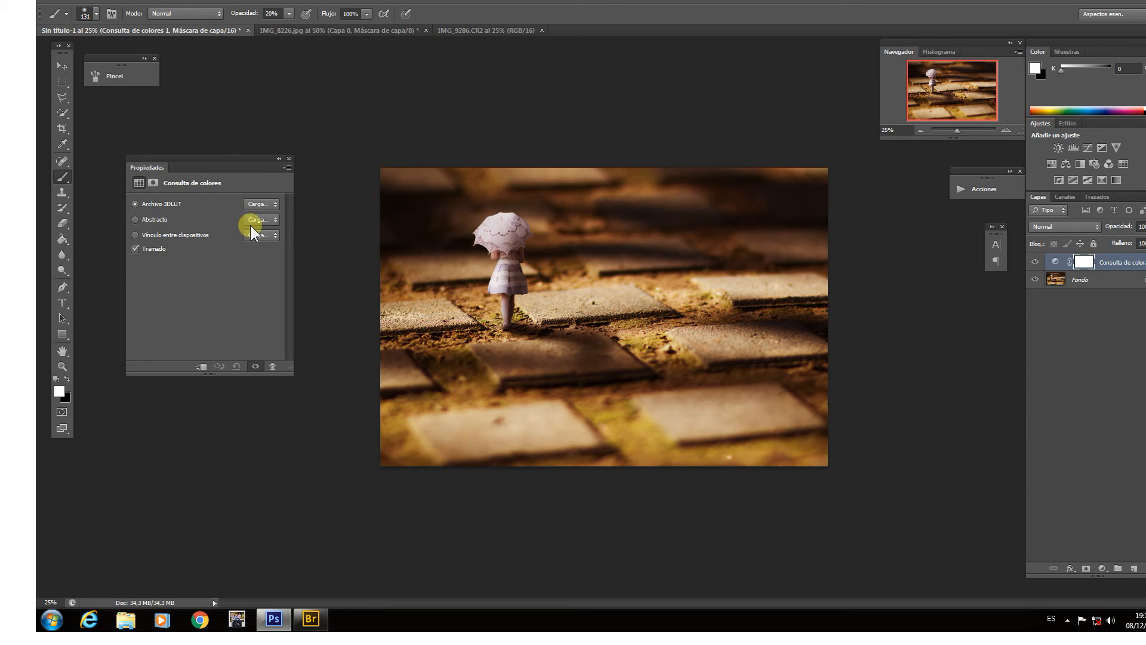
pyautogui.click(261, 204)
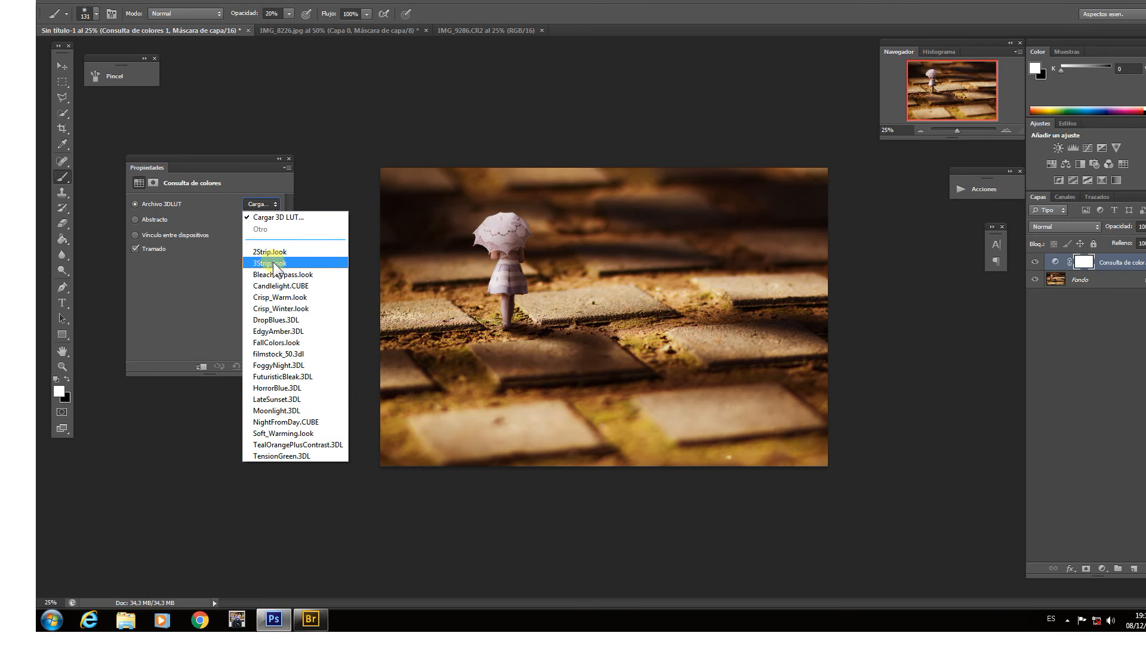
pyautogui.click(274, 331)
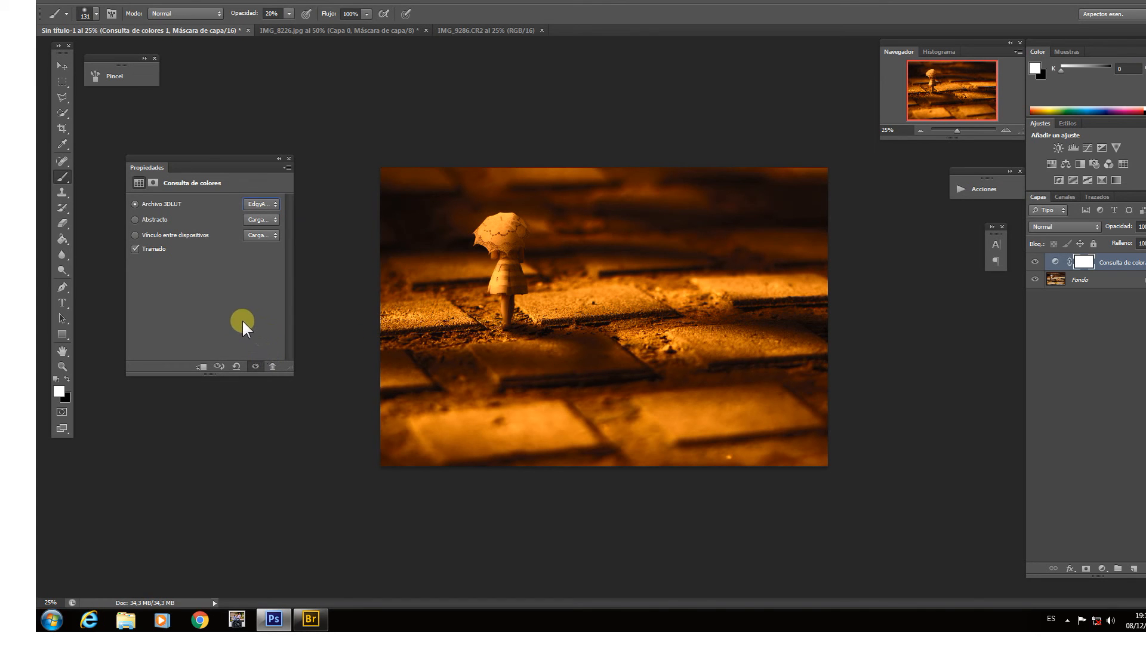
pyautogui.moveTo(1122, 230)
pyautogui.mouseDown()
pyautogui.moveTo(1086, 232)
pyautogui.moveTo(1117, 230)
pyautogui.mouseUp()
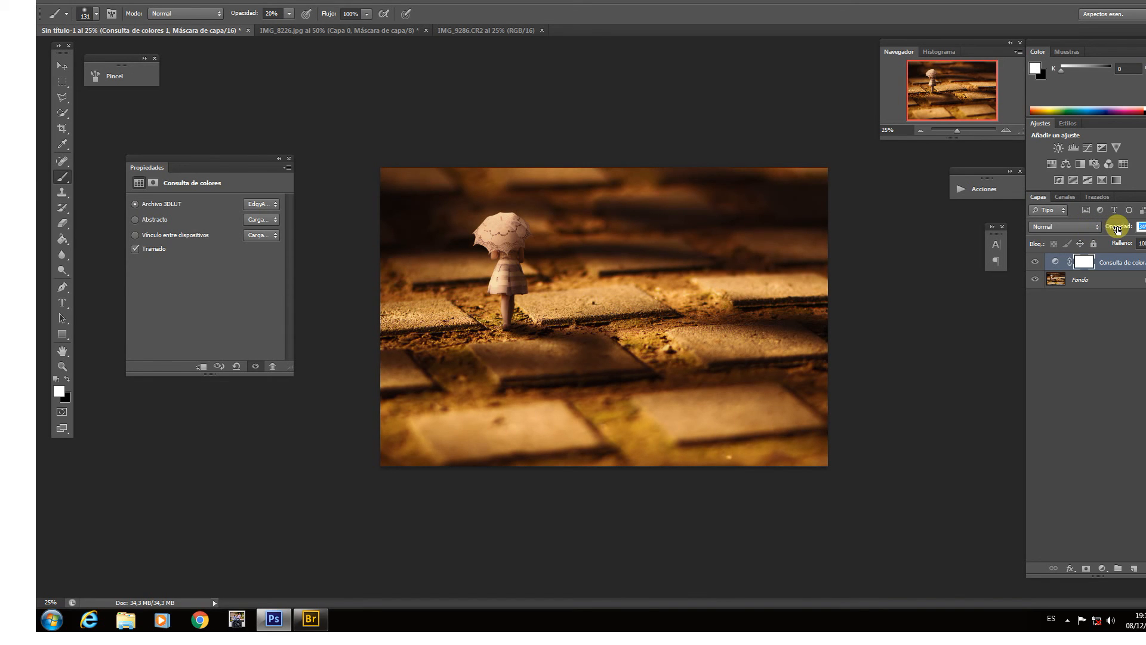
# - Try the Bleach Bypass.look, Candlelight.CUBE and Crisp_Warm.look 3D LUTs on the Color Lookup adjustment, raising its layer opacity to 100%
pyautogui.click(263, 203)
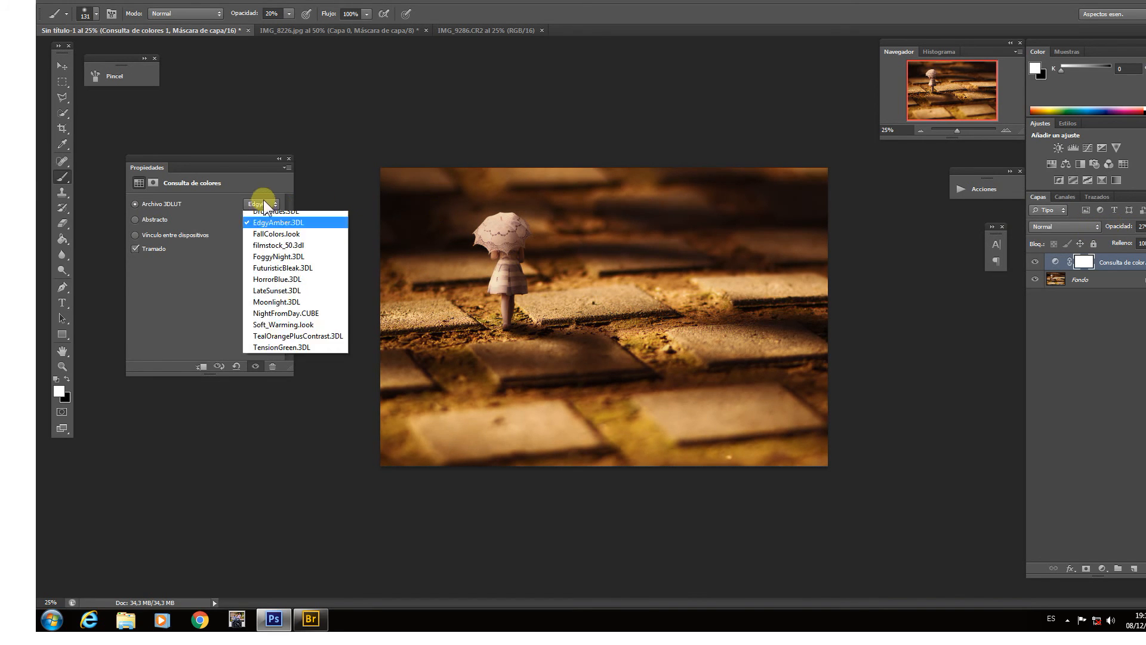
pyautogui.click(279, 273)
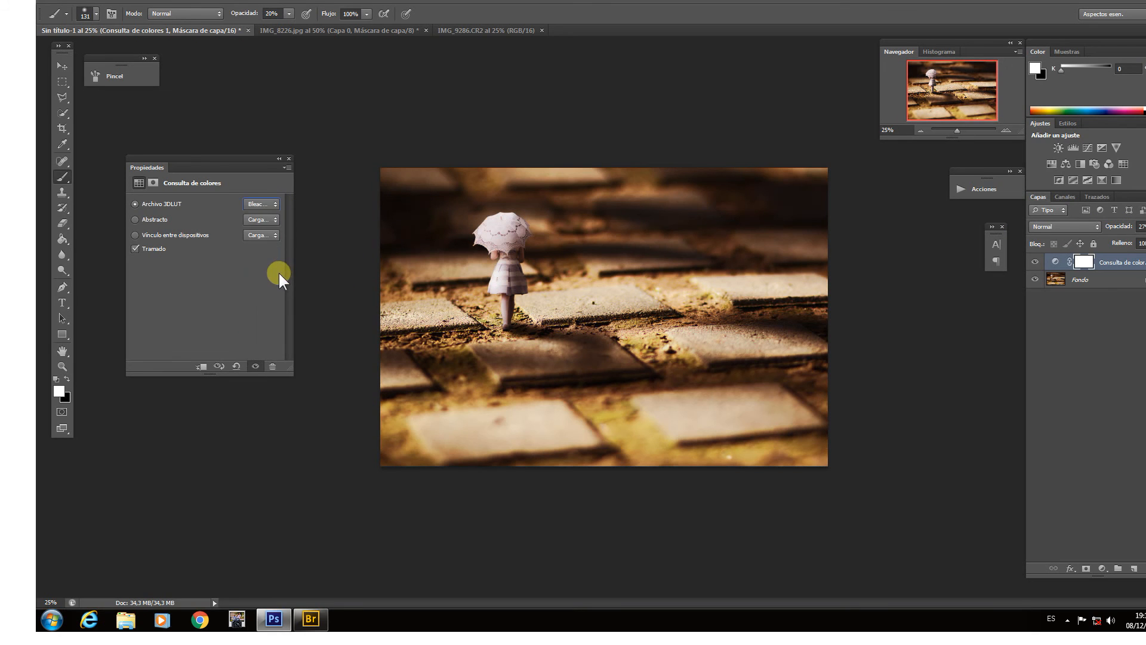
pyautogui.click(263, 203)
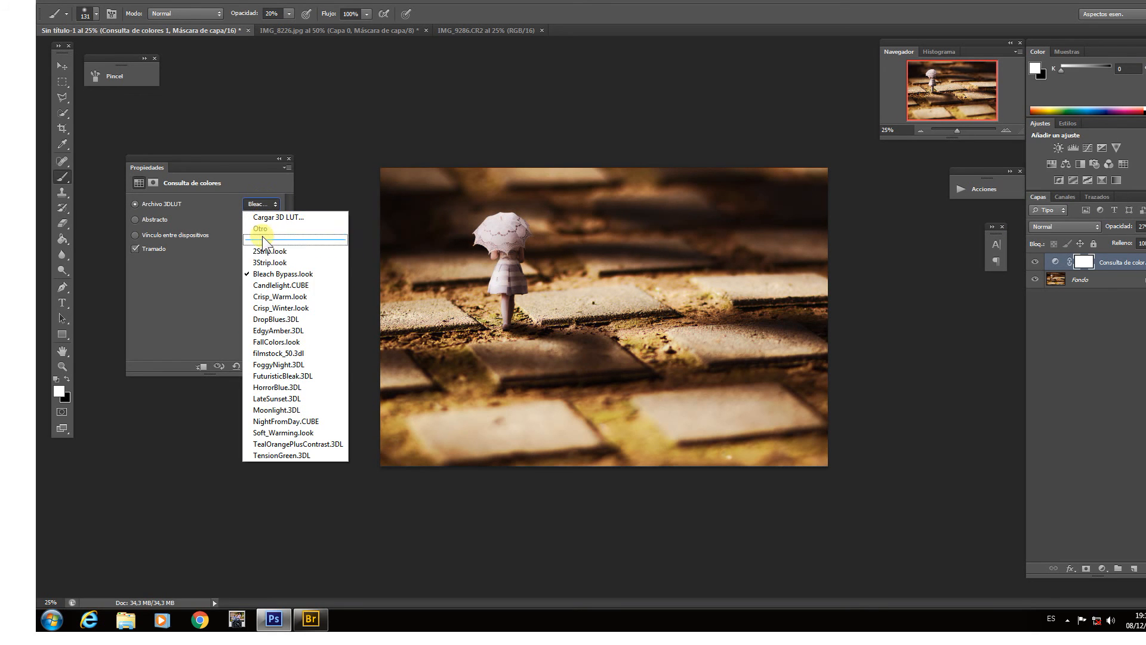
pyautogui.click(270, 285)
pyautogui.click(266, 204)
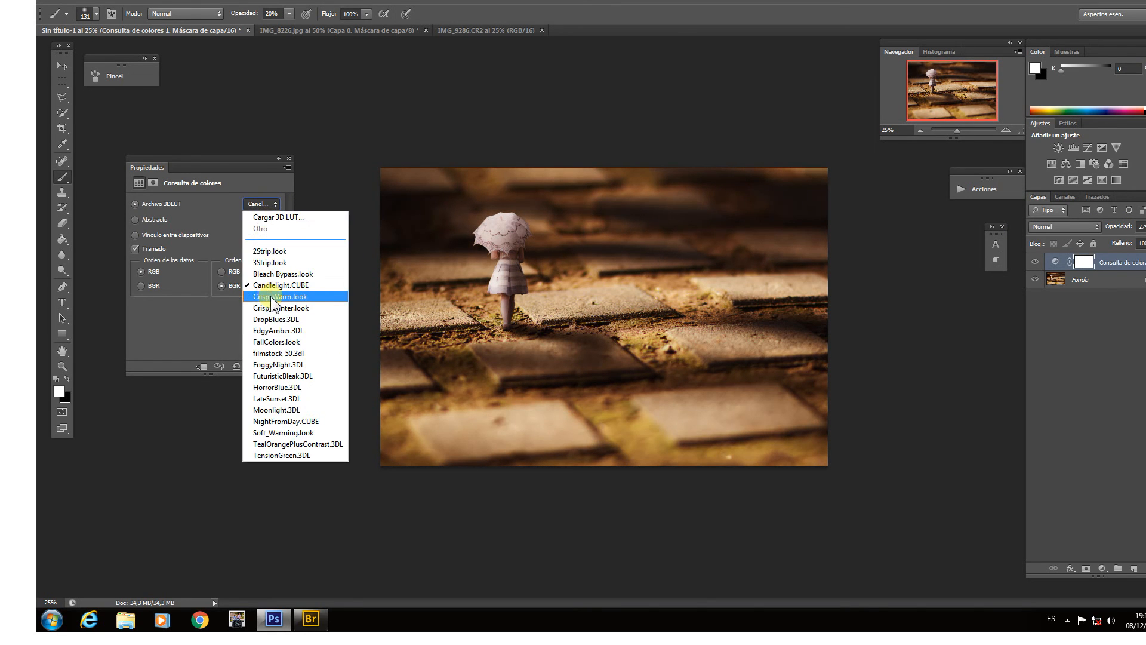
pyautogui.click(270, 295)
pyautogui.moveTo(1118, 227); pyautogui.dragTo(1120, 230)
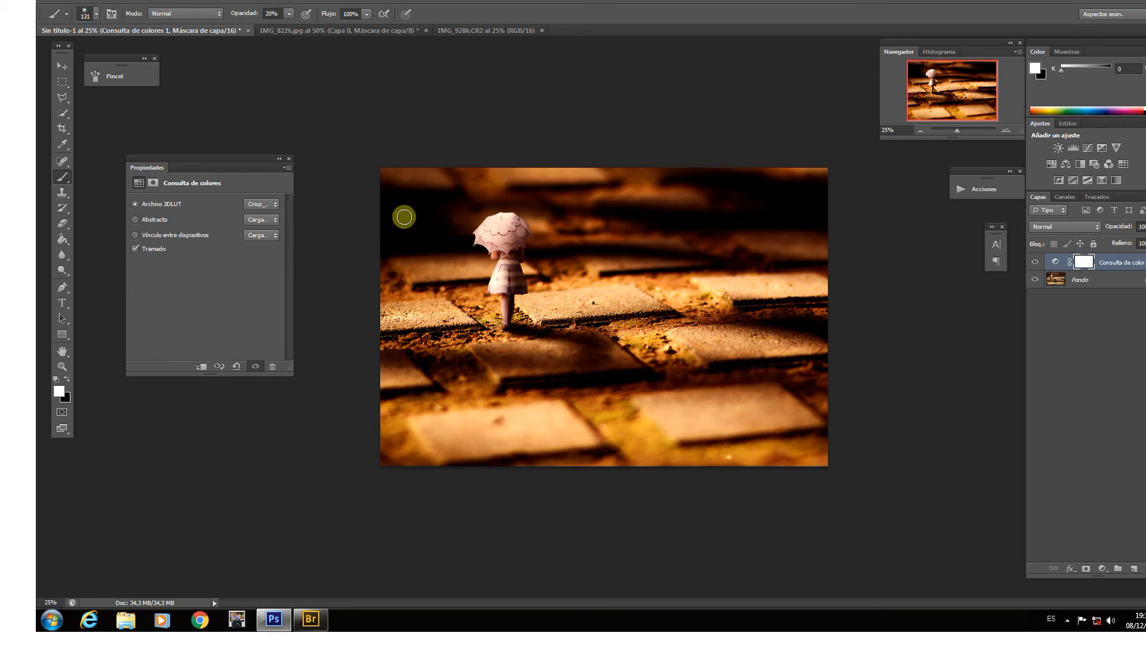
# - Try the DropBlues.3DL 3D LUT on the Color Lookup adjustment
pyautogui.click(264, 203)
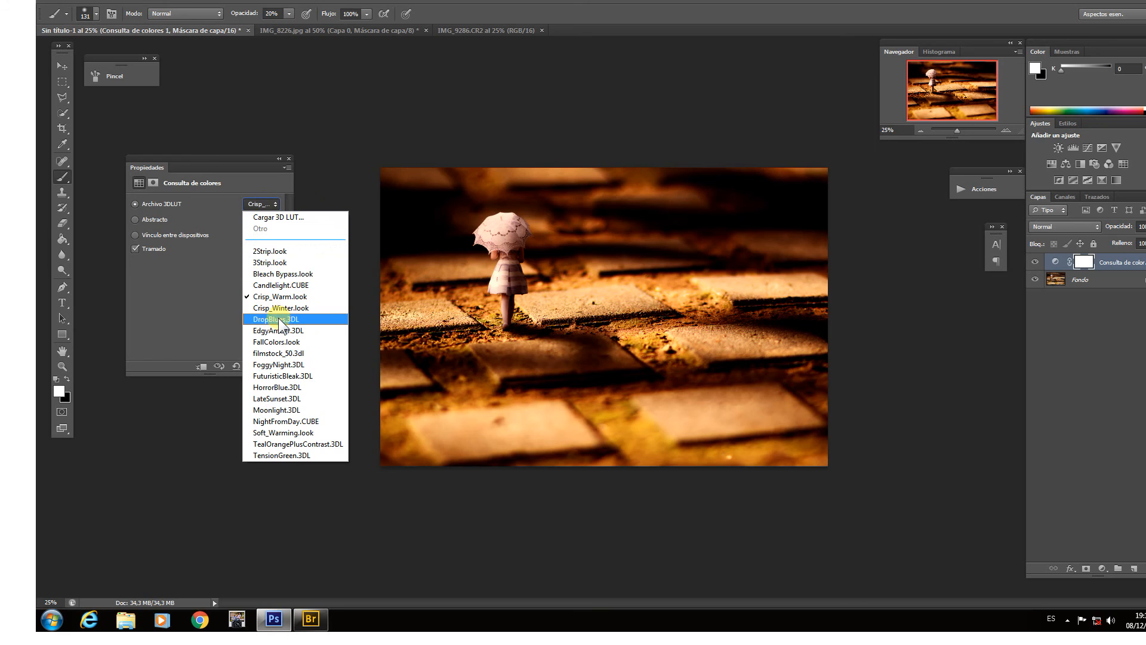
pyautogui.click(279, 319)
pyautogui.click(266, 206)
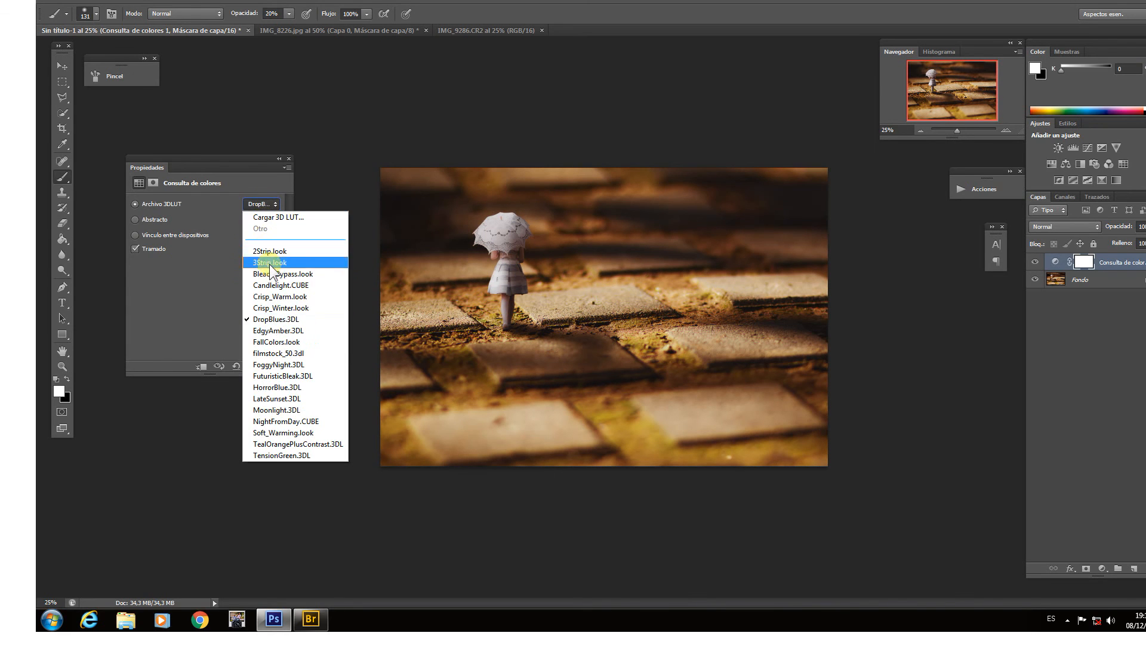
pyautogui.click(269, 317)
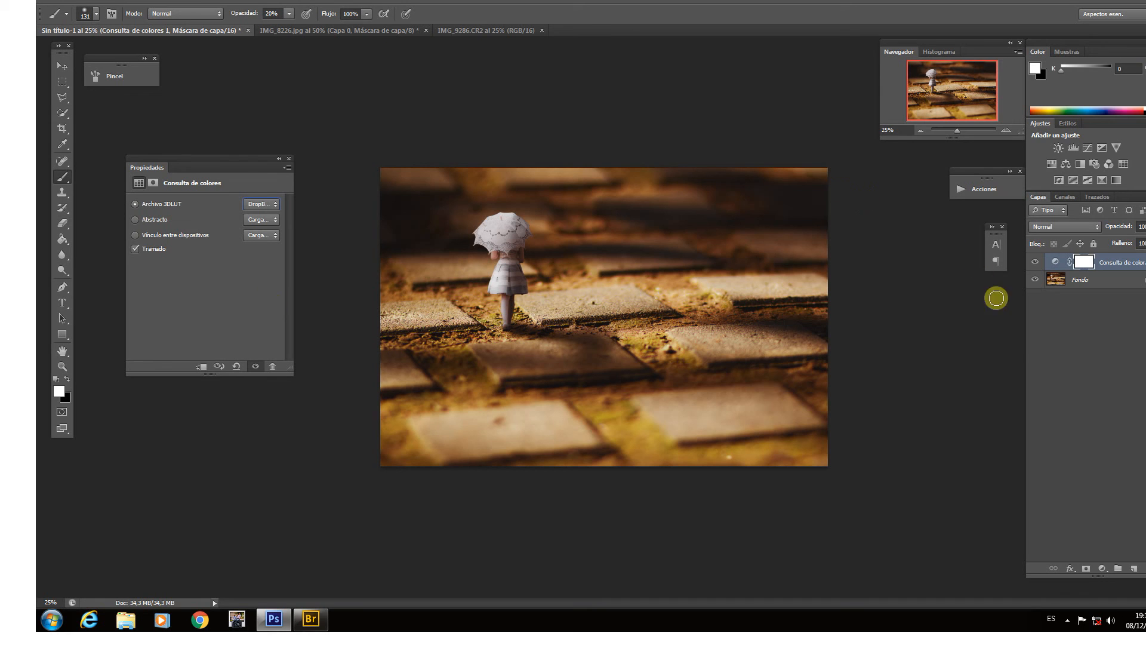
# - Add a Levels adjustment with RGB input levels 20, 1.14 and 228, and compare the image with and without it
pyautogui.click(1100, 569)
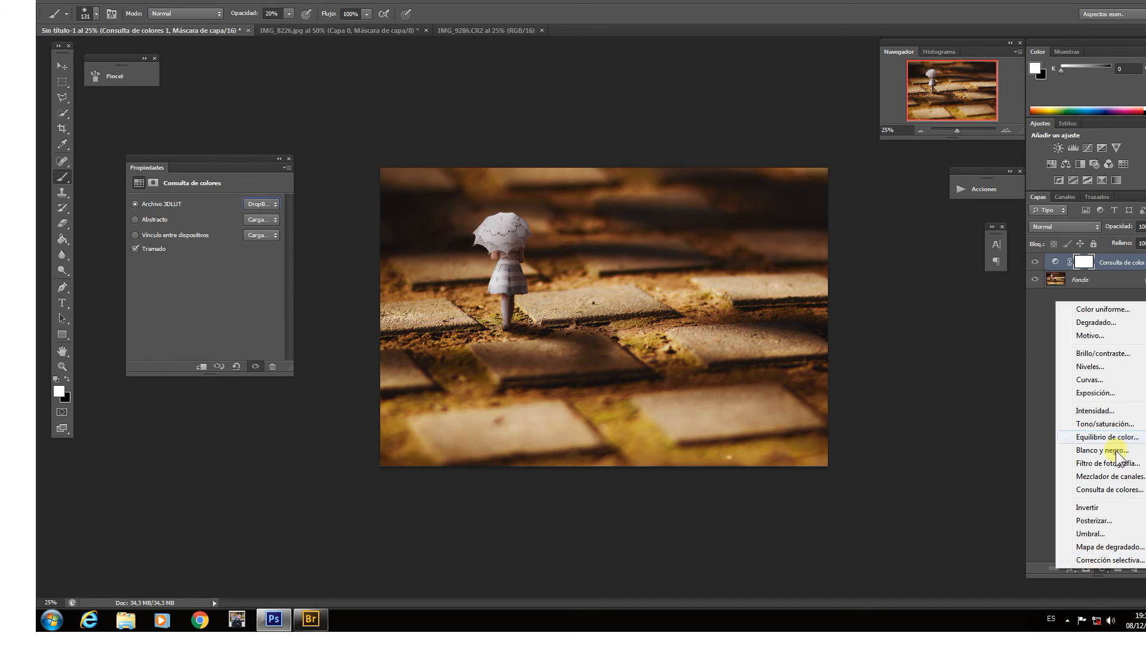
pyautogui.click(1115, 367)
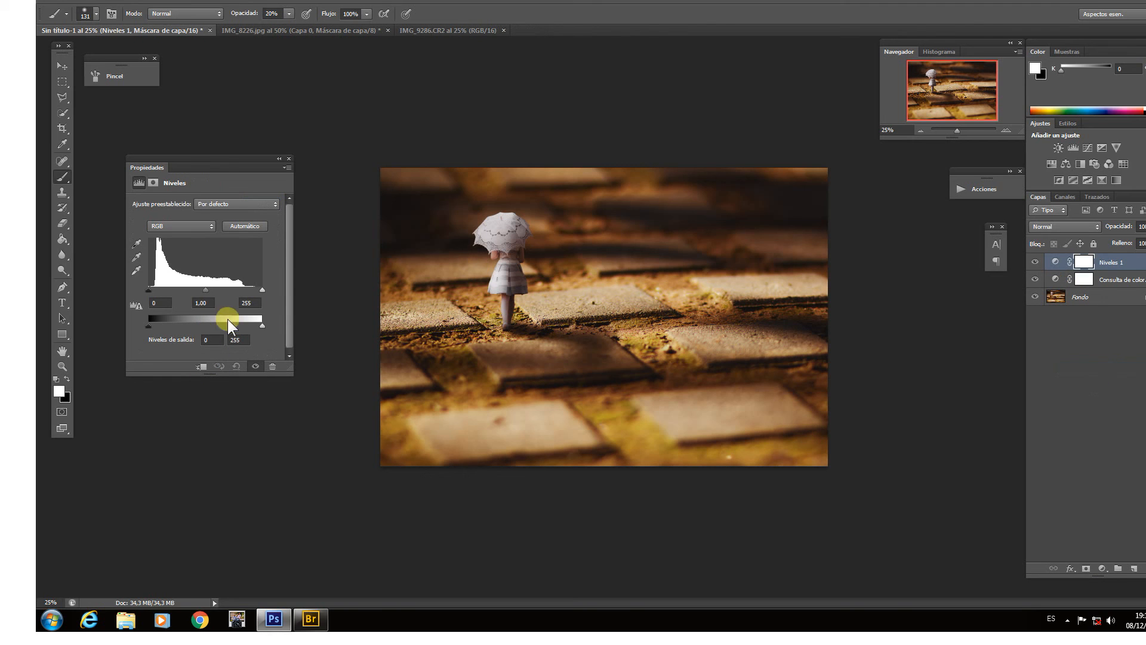
pyautogui.moveTo(148, 291); pyautogui.dragTo(157, 289)
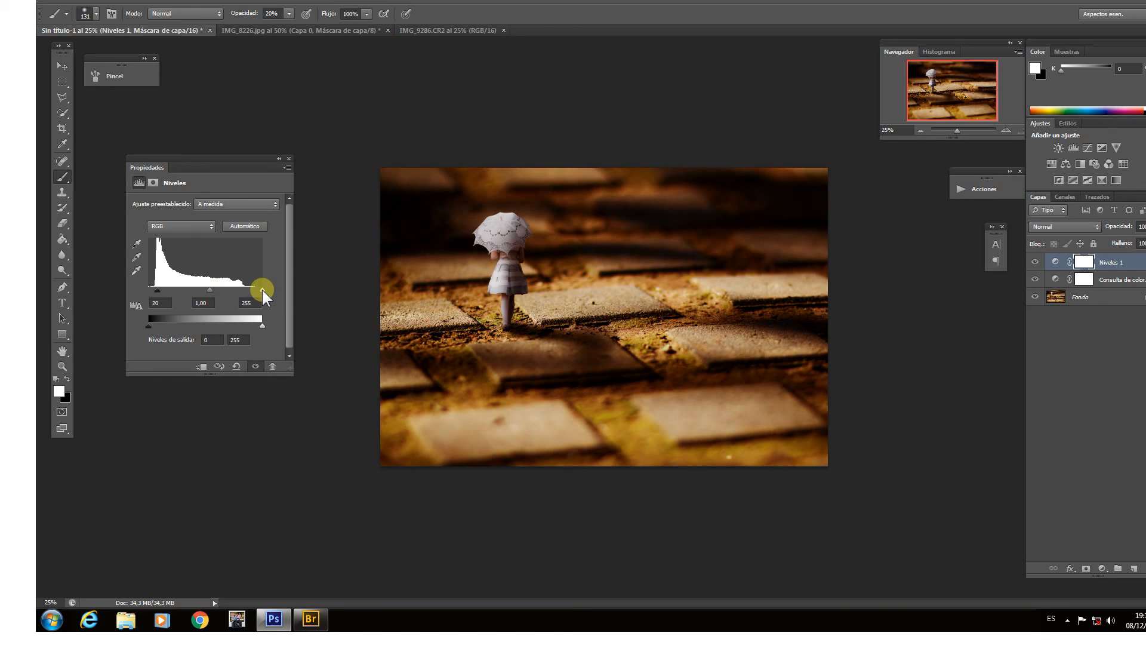
pyautogui.moveTo(262, 290); pyautogui.dragTo(201, 292)
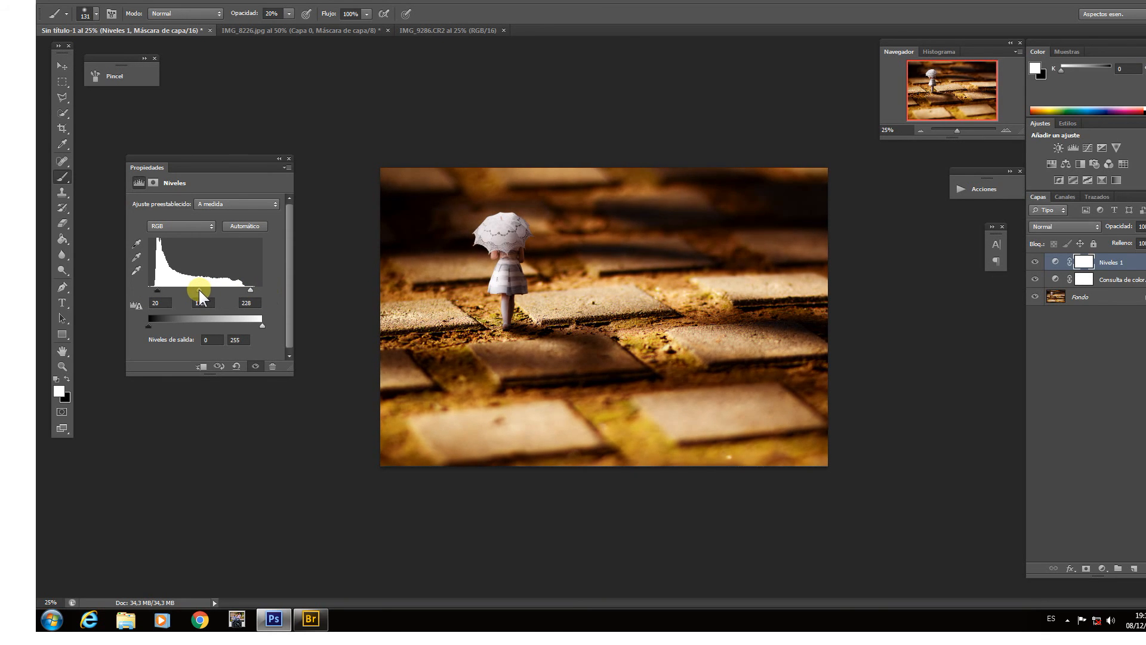
pyautogui.click(1036, 262)
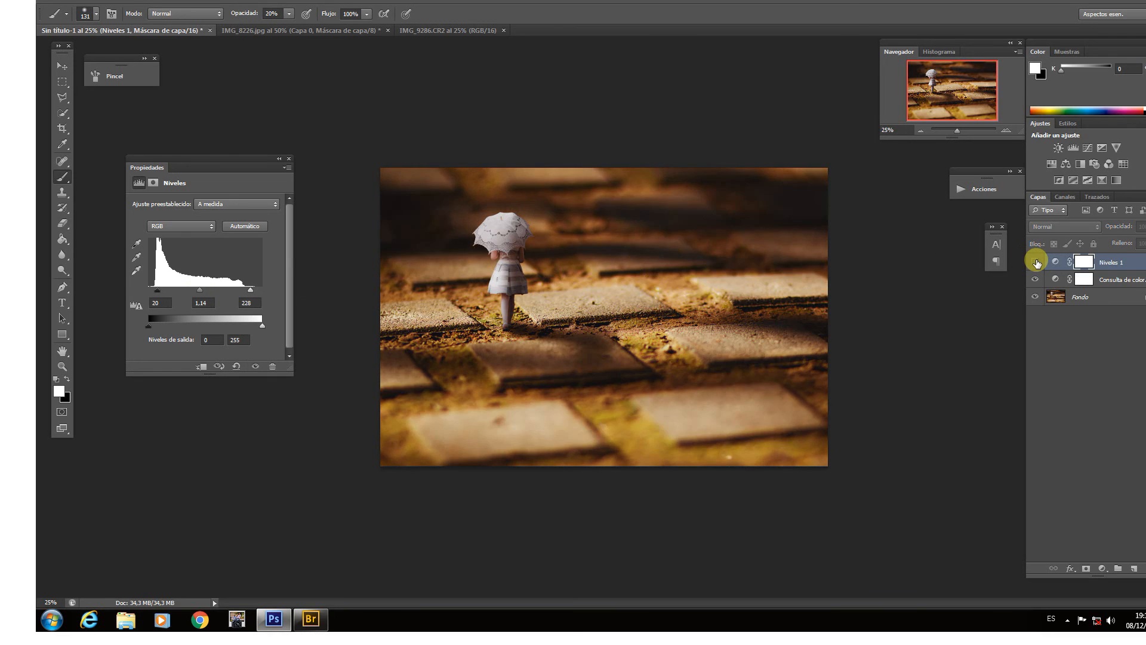
pyautogui.click(1035, 262)
pyautogui.click(1035, 262)
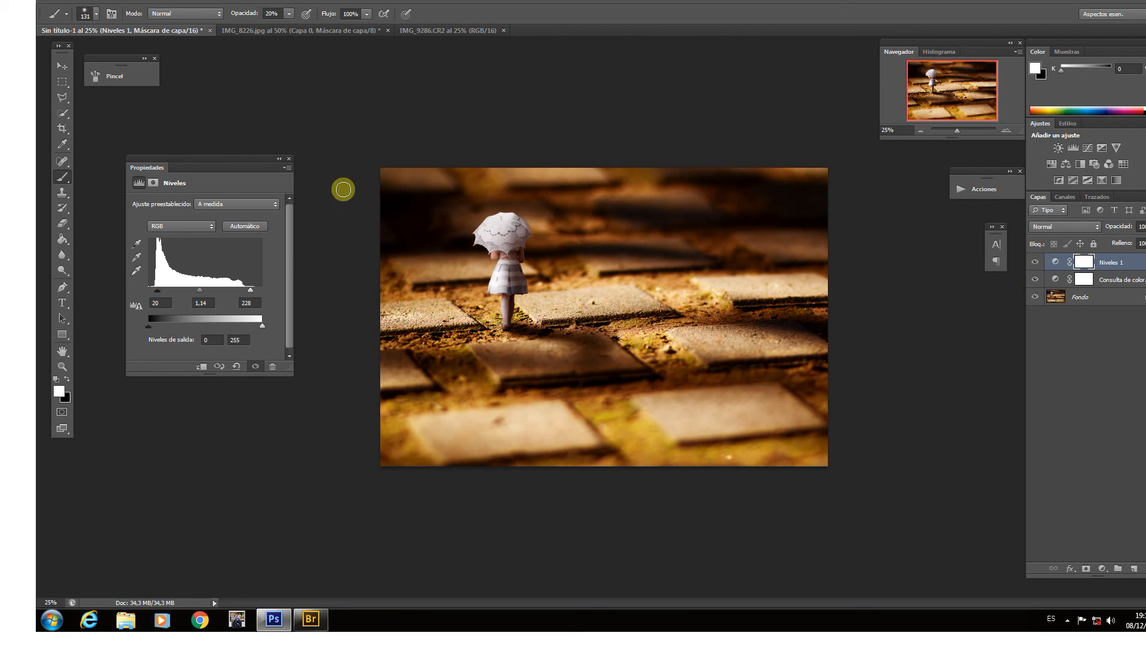
pyautogui.click(289, 159)
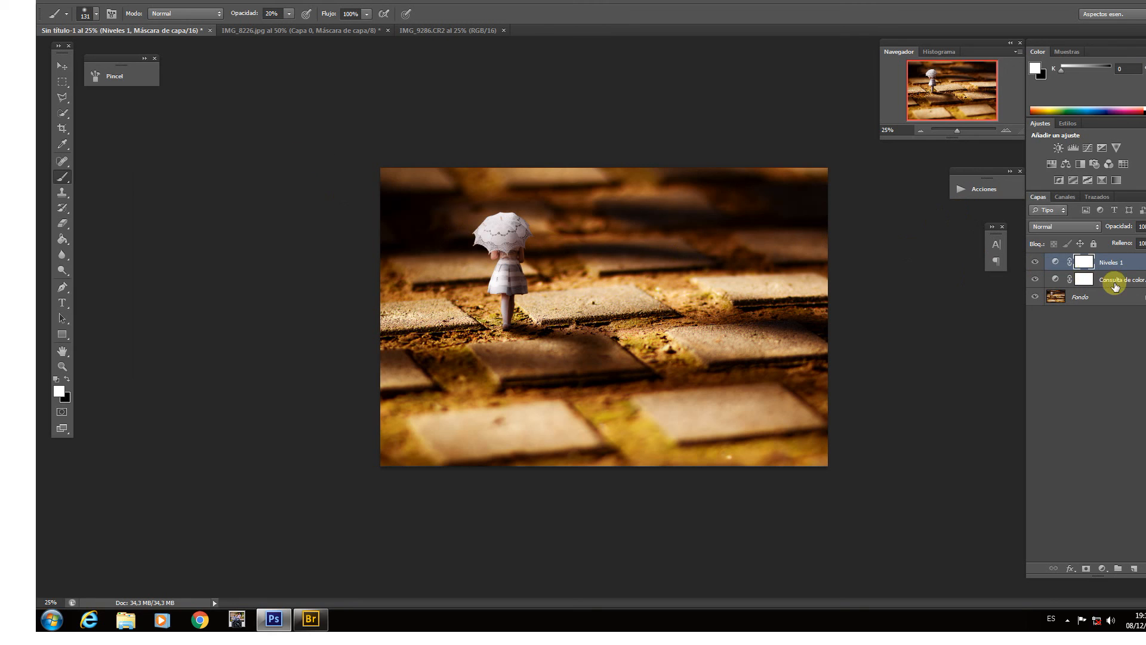
# - Reopen the Color Lookup adjustment's settings and try the filmstock_50.3dl and FoggyNight.3DL 3D LUTs
pyautogui.click(1057, 279)
pyautogui.doubleClick(1056, 279)
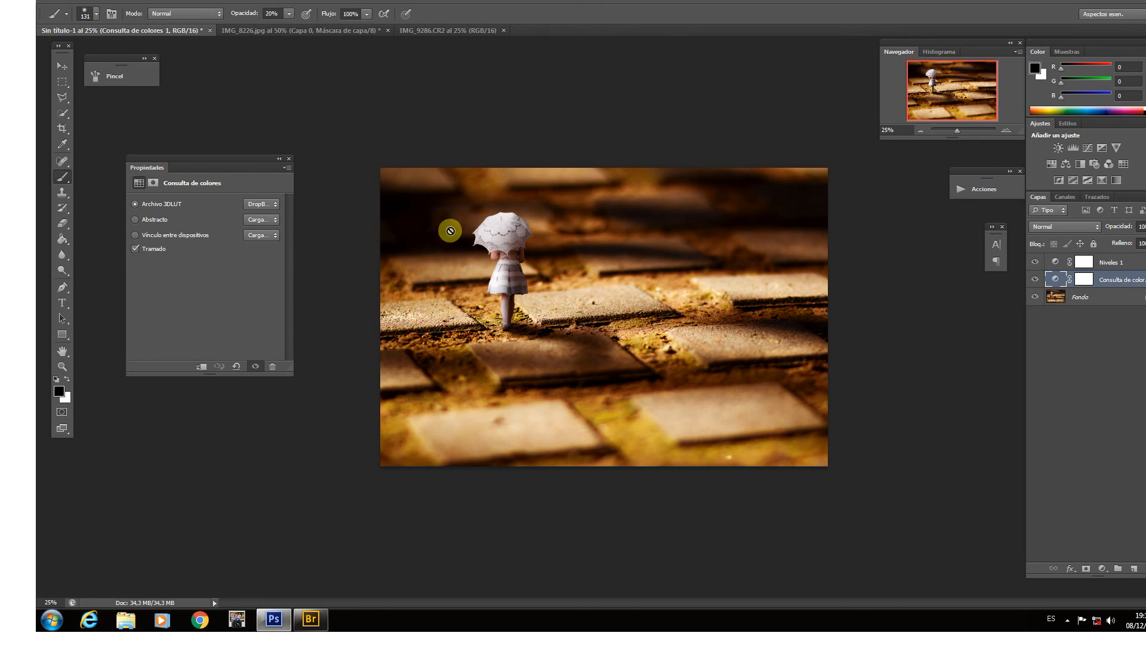
pyautogui.click(261, 204)
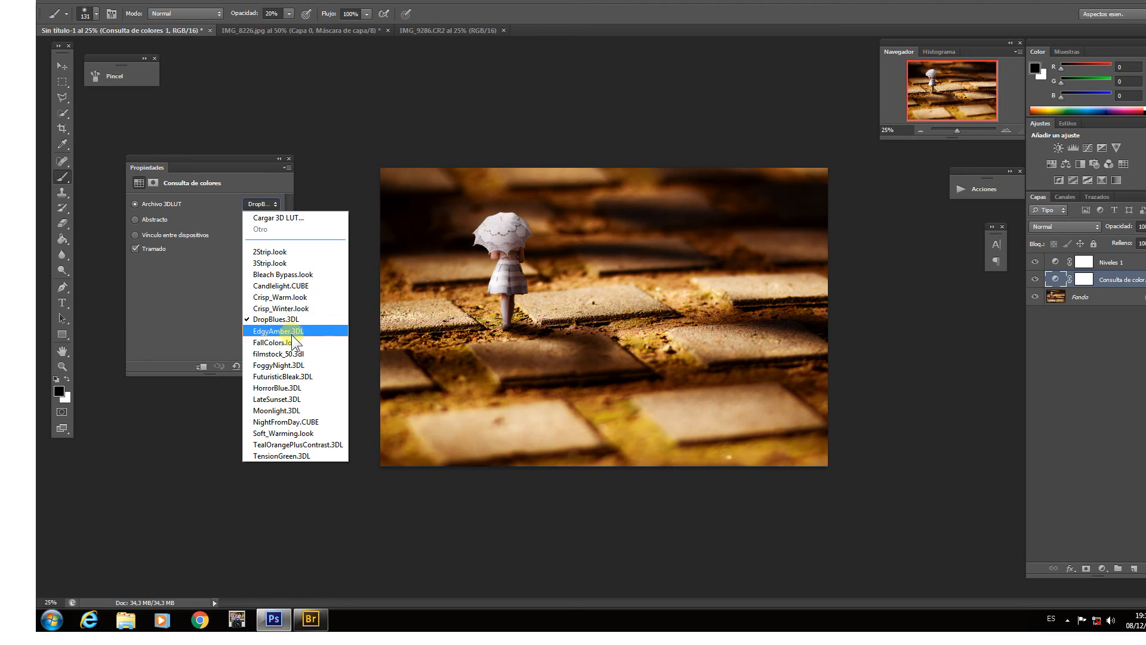
pyautogui.click(276, 354)
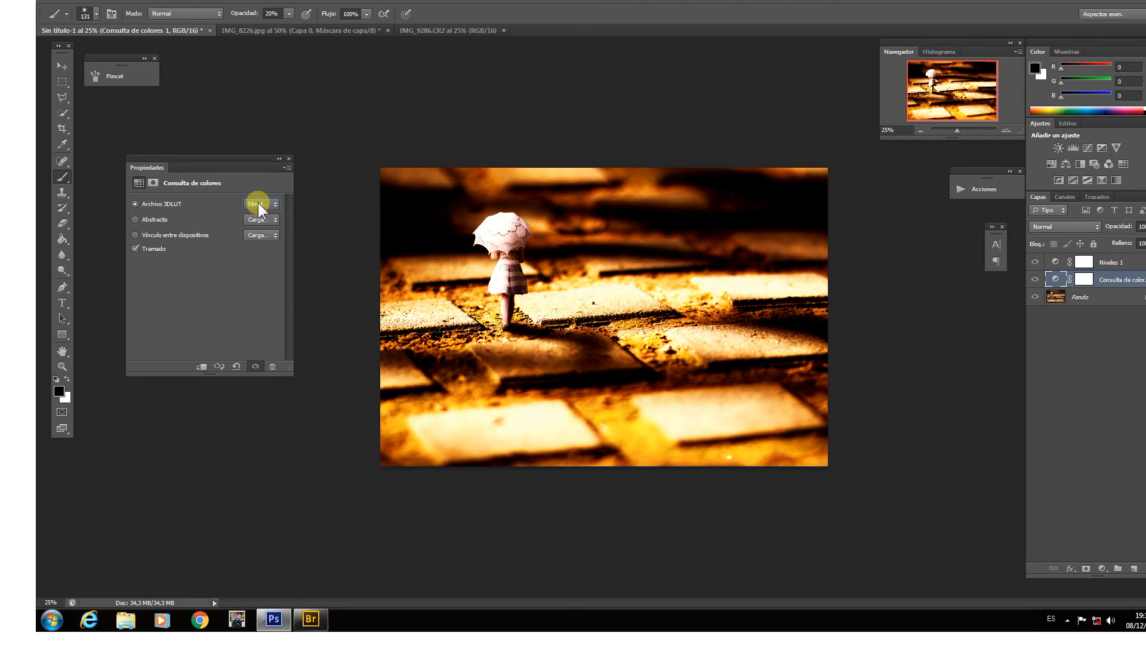
pyautogui.click(259, 204)
pyautogui.click(265, 365)
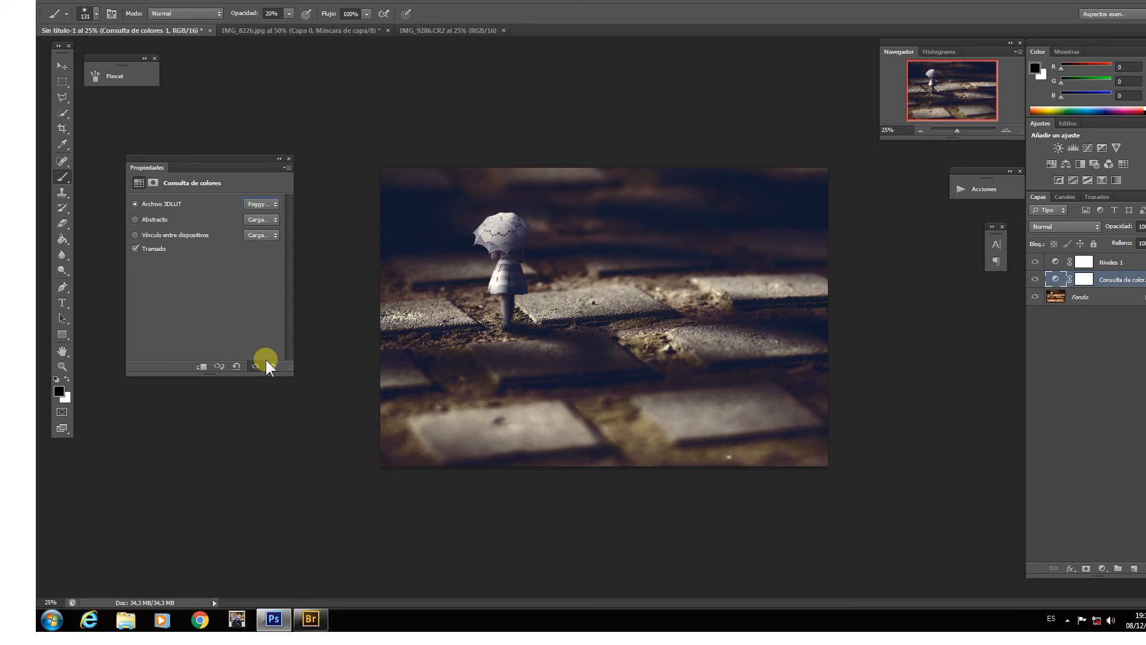
# - Apply the LateSunset.3DL 3D LUT to the Color Lookup adjustment, reduce its layer opacity and compare the image with and without it
pyautogui.click(261, 203)
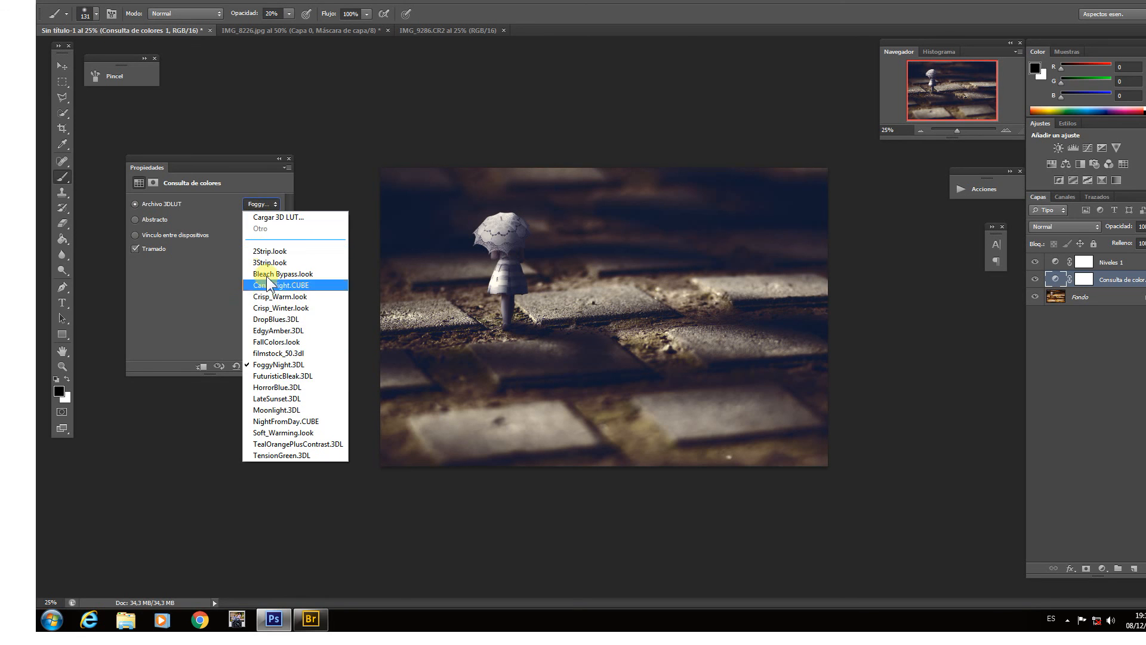
pyautogui.click(272, 398)
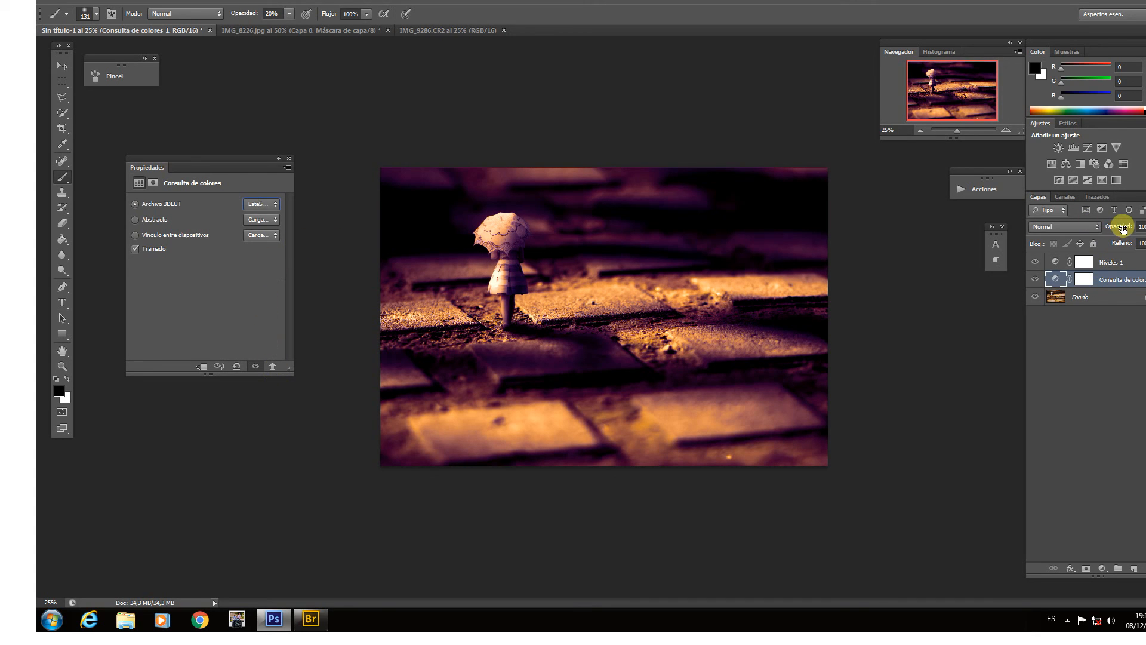
pyautogui.moveTo(1122, 228); pyautogui.dragTo(1086, 230)
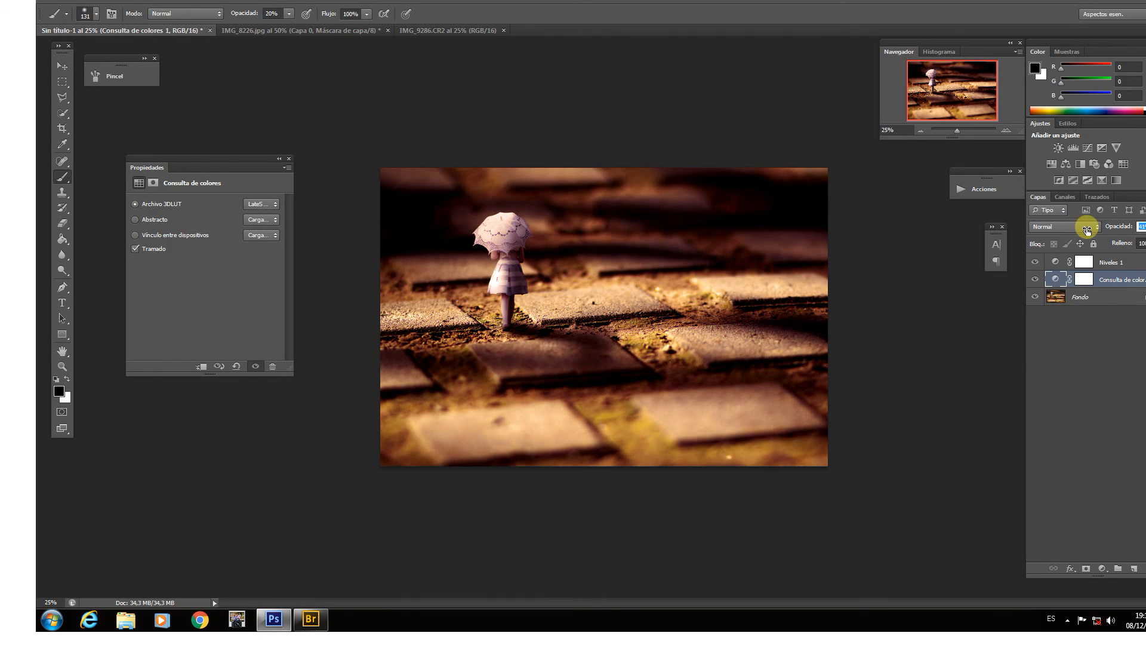
pyautogui.click(1036, 280)
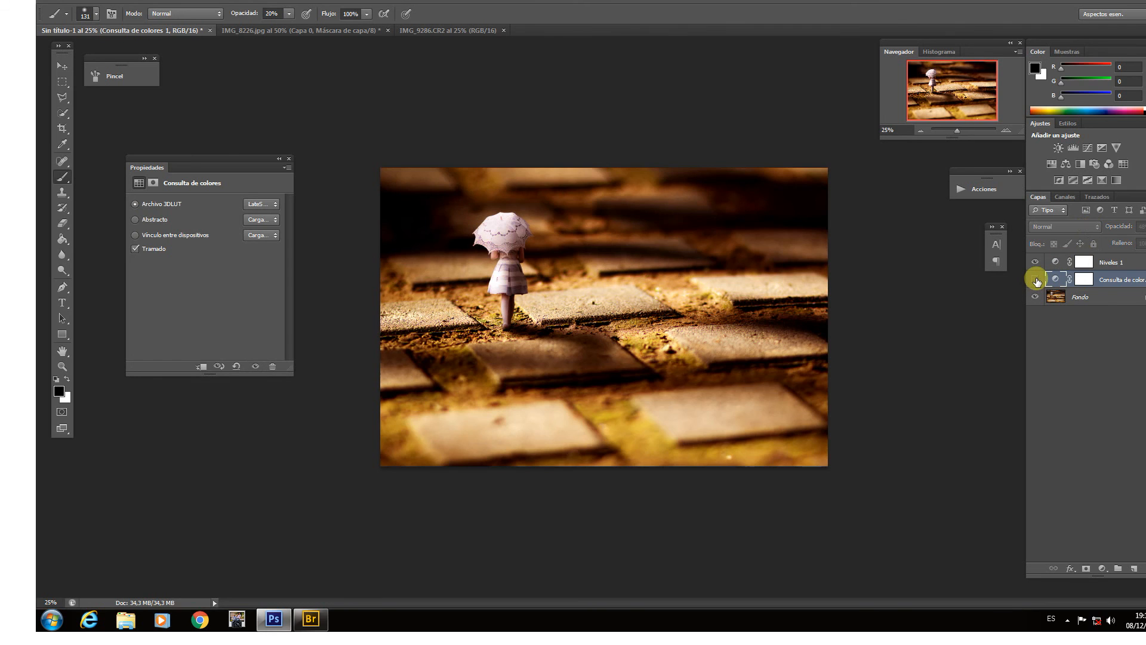
pyautogui.click(1036, 280)
# - Set the Levels adjustment's black input to 15 and white input to 207, compare the effect, and flatten the image
pyautogui.click(1055, 262)
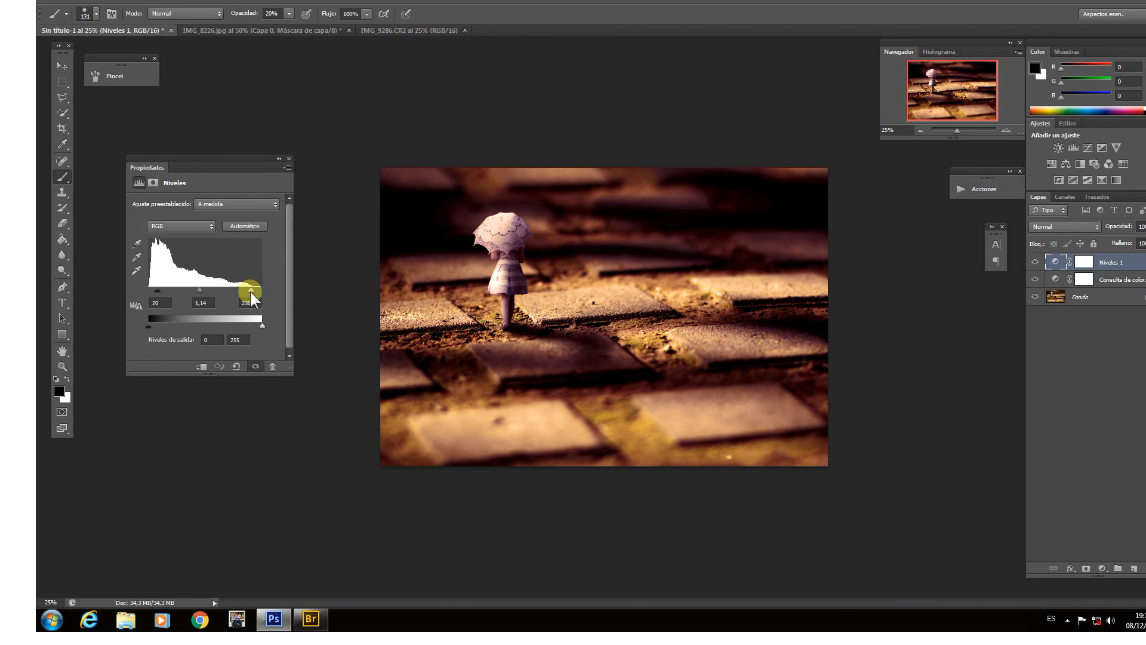
pyautogui.moveTo(251, 297); pyautogui.dragTo(199, 296)
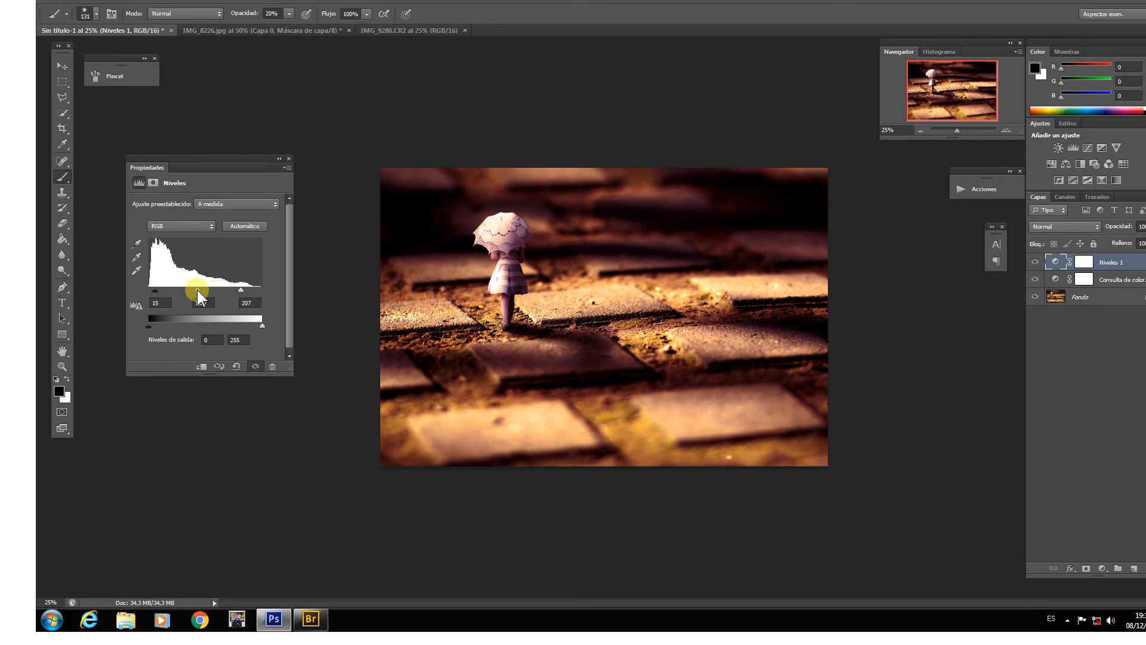
pyautogui.click(289, 158)
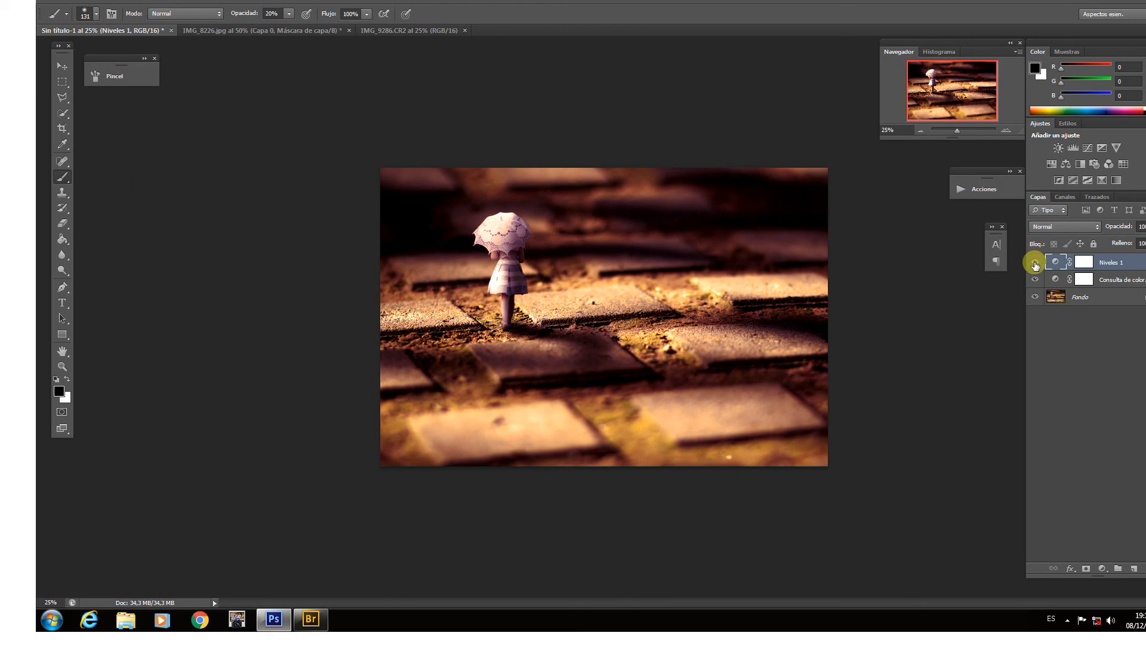
pyautogui.click(1036, 263)
pyautogui.click(1037, 263)
pyautogui.click(1036, 263)
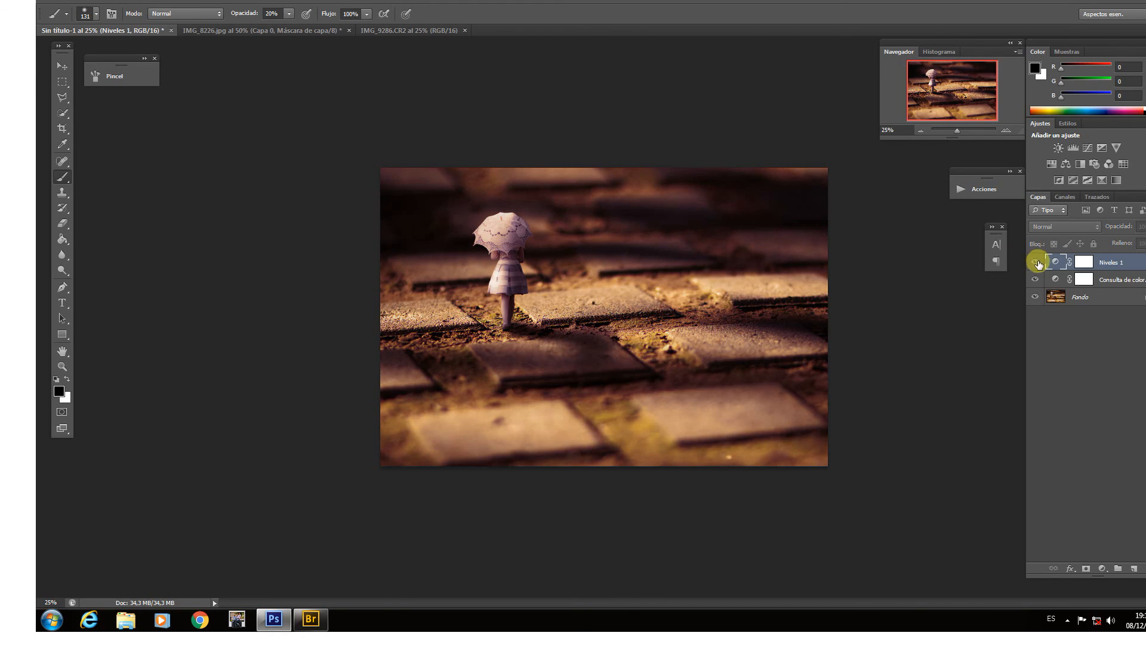
pyautogui.click(1036, 263)
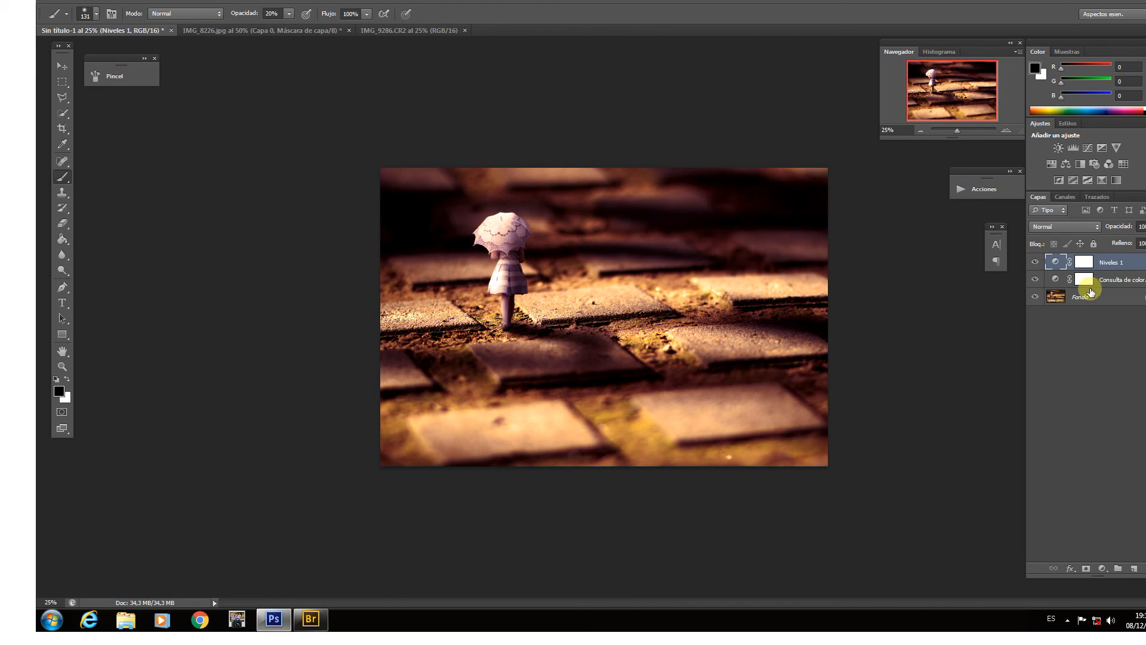
pyautogui.rightClick(1127, 269)
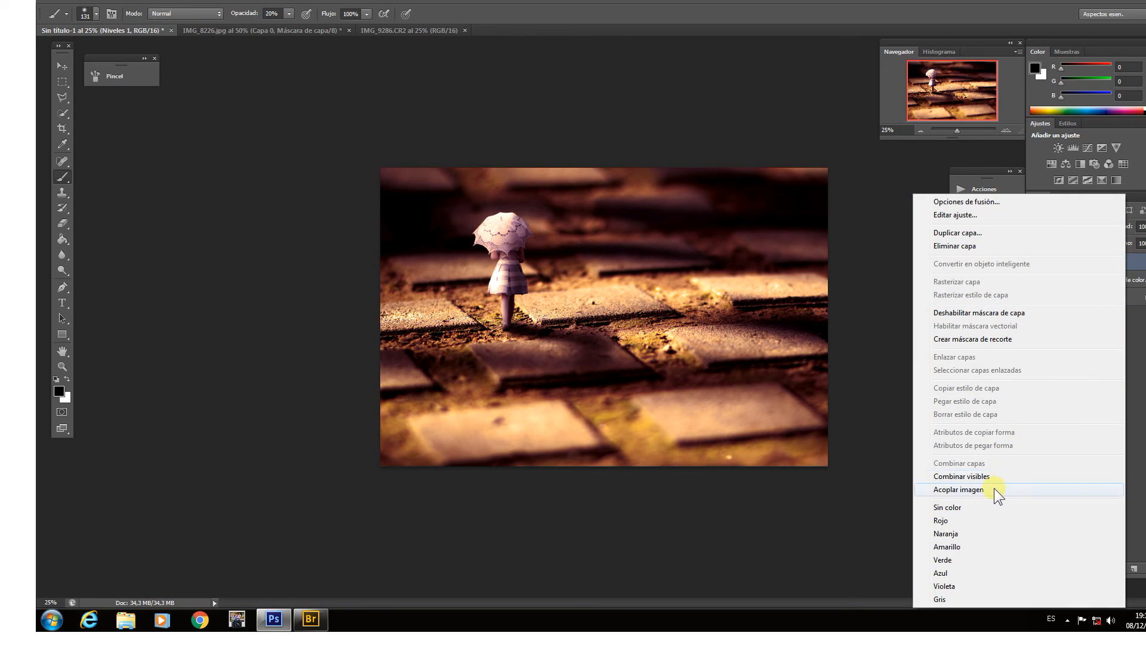
pyautogui.click(958, 489)
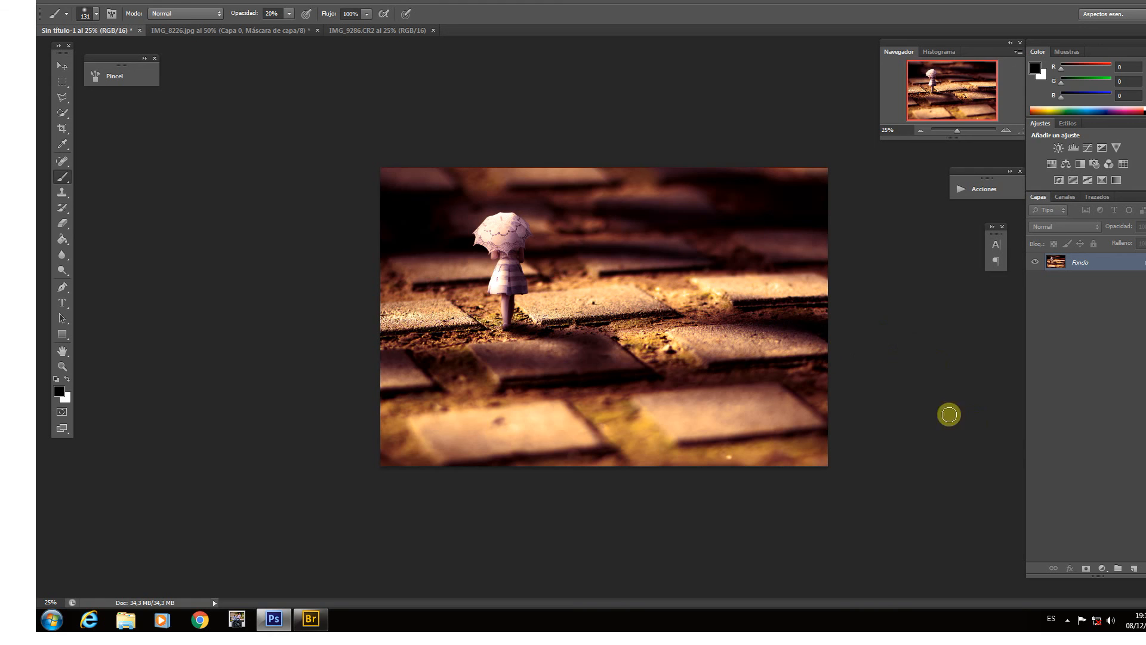
# - Add a solid colour fill layer above the flattened image in yellow f6d331
pyautogui.click(1101, 569)
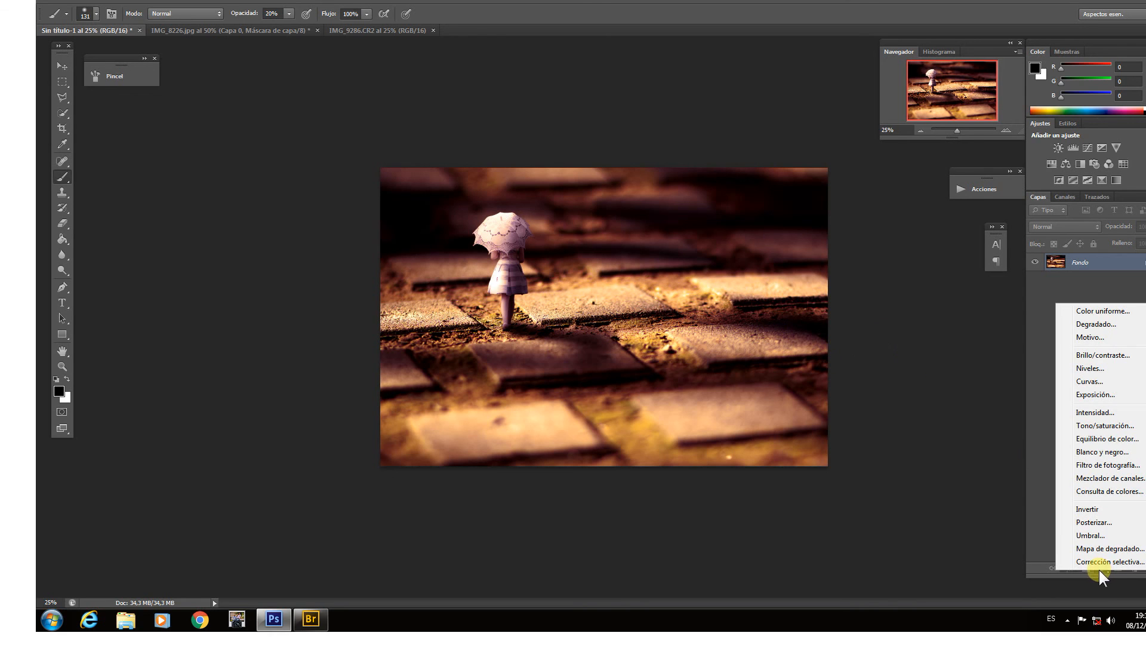
pyautogui.click(1102, 310)
pyautogui.click(285, 307)
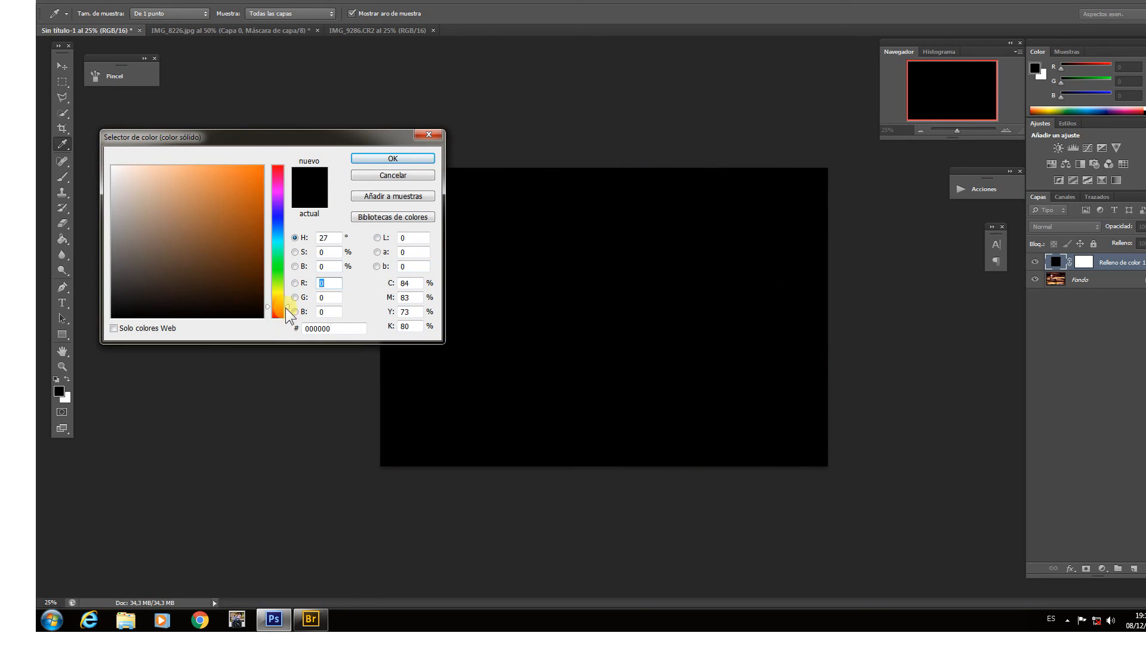
pyautogui.moveTo(286, 307)
pyautogui.mouseDown()
pyautogui.moveTo(252, 267)
pyautogui.moveTo(233, 171)
pyautogui.mouseUp()
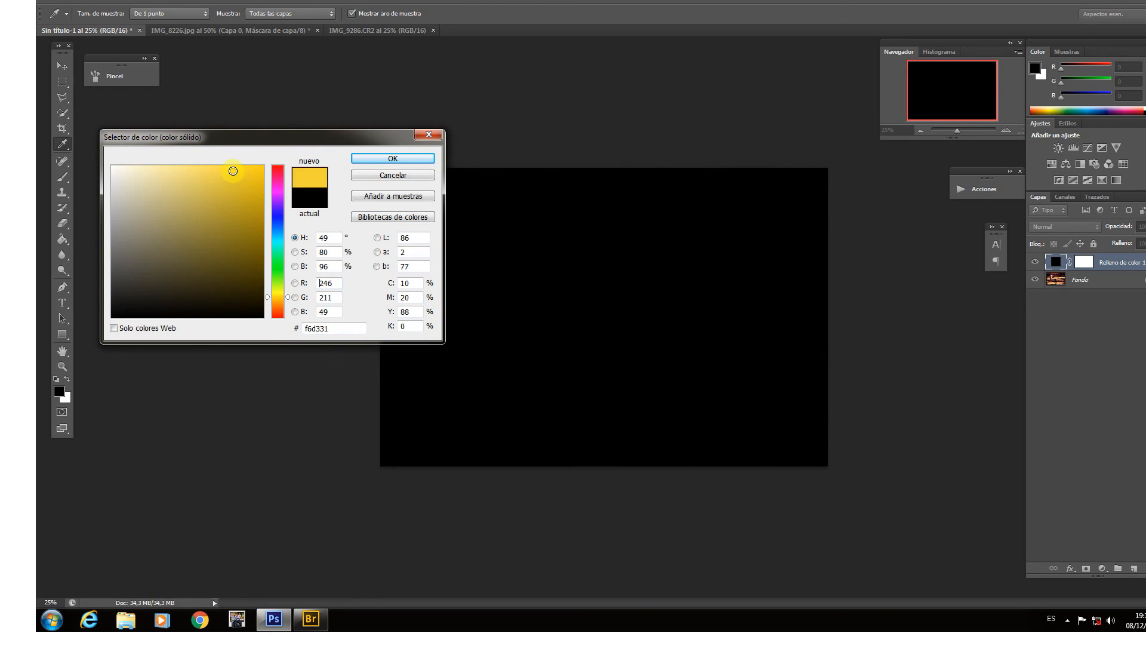
pyautogui.click(369, 159)
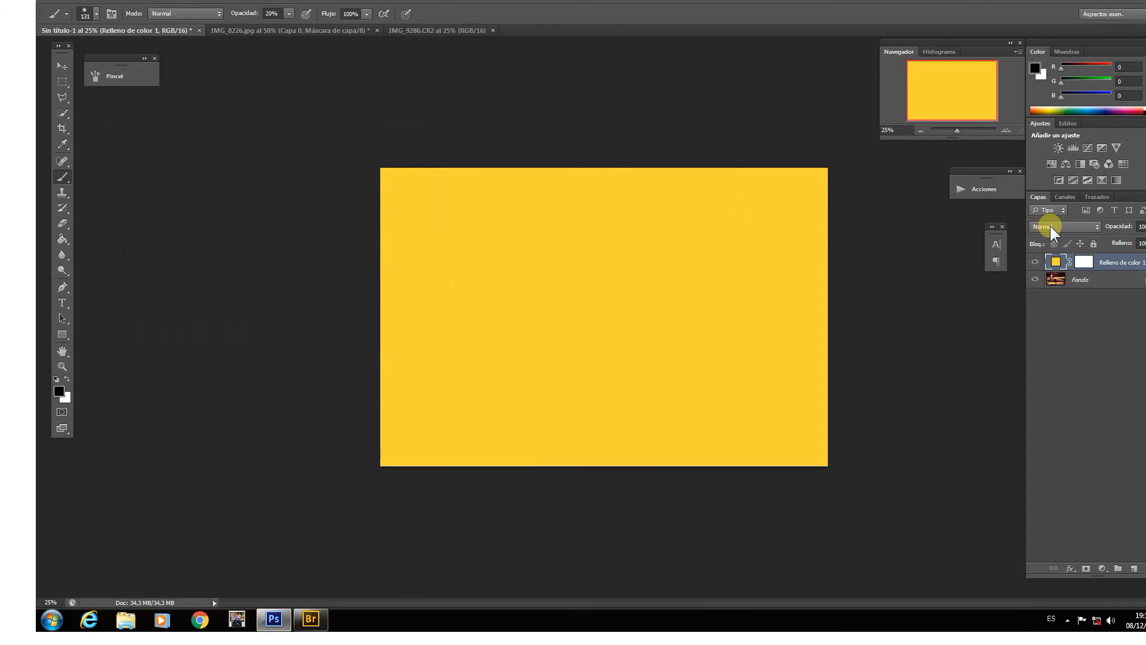
# - Blend the yellow fill layer in Soft Light mode and lower its opacity to 31%
pyautogui.click(1051, 225)
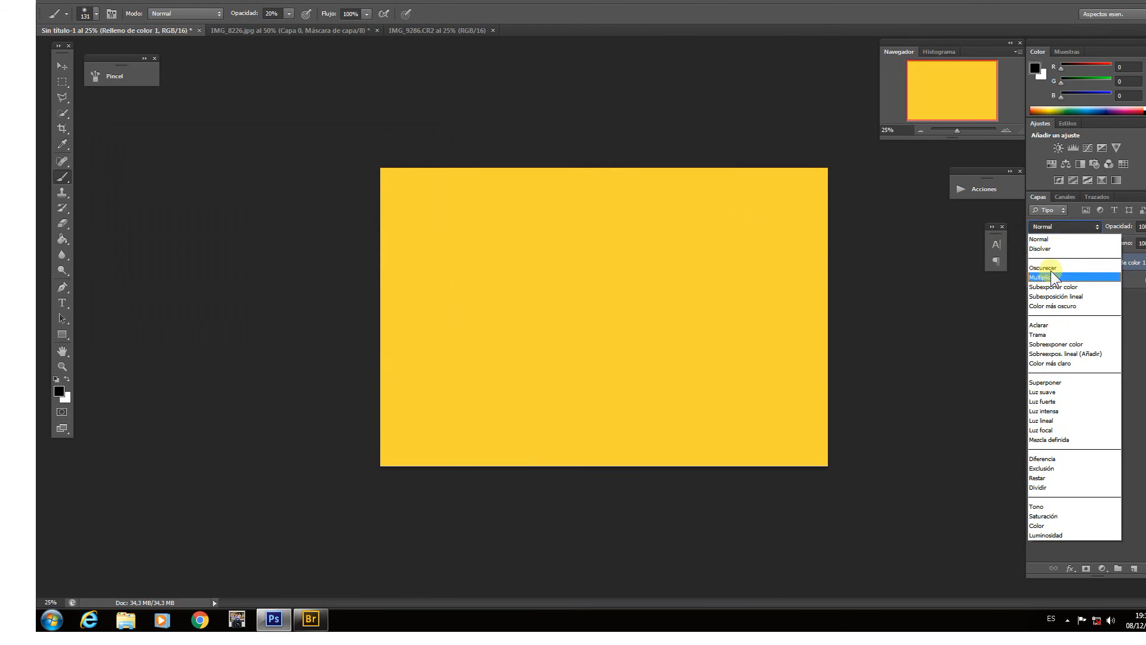
pyautogui.click(1054, 392)
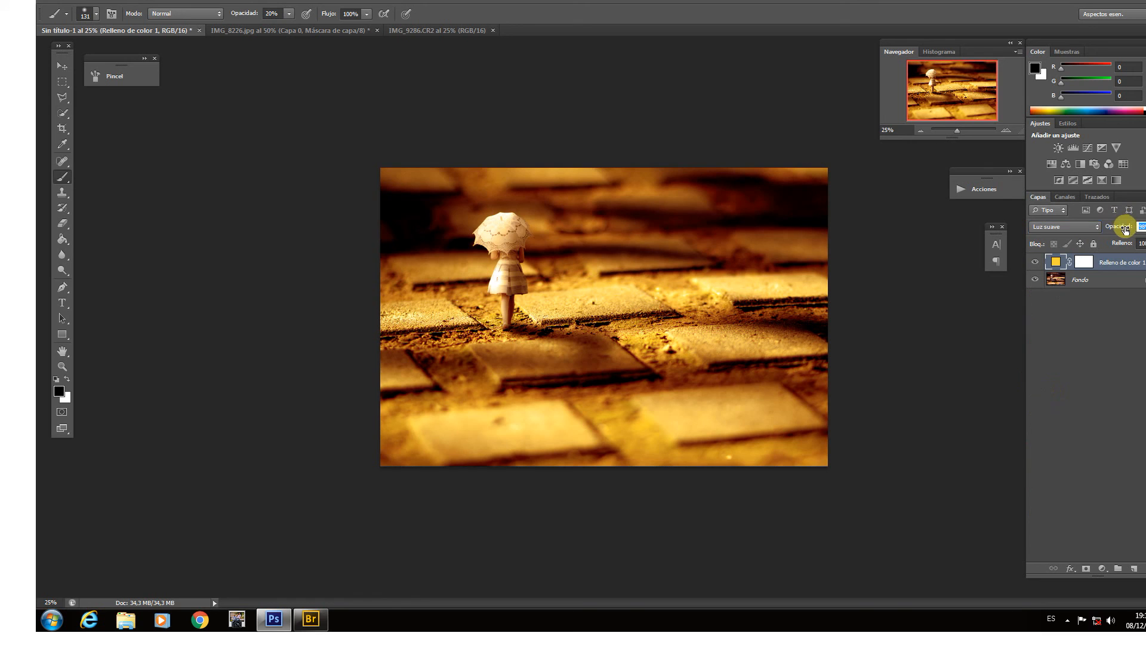
pyautogui.moveTo(1126, 226); pyautogui.dragTo(1096, 227)
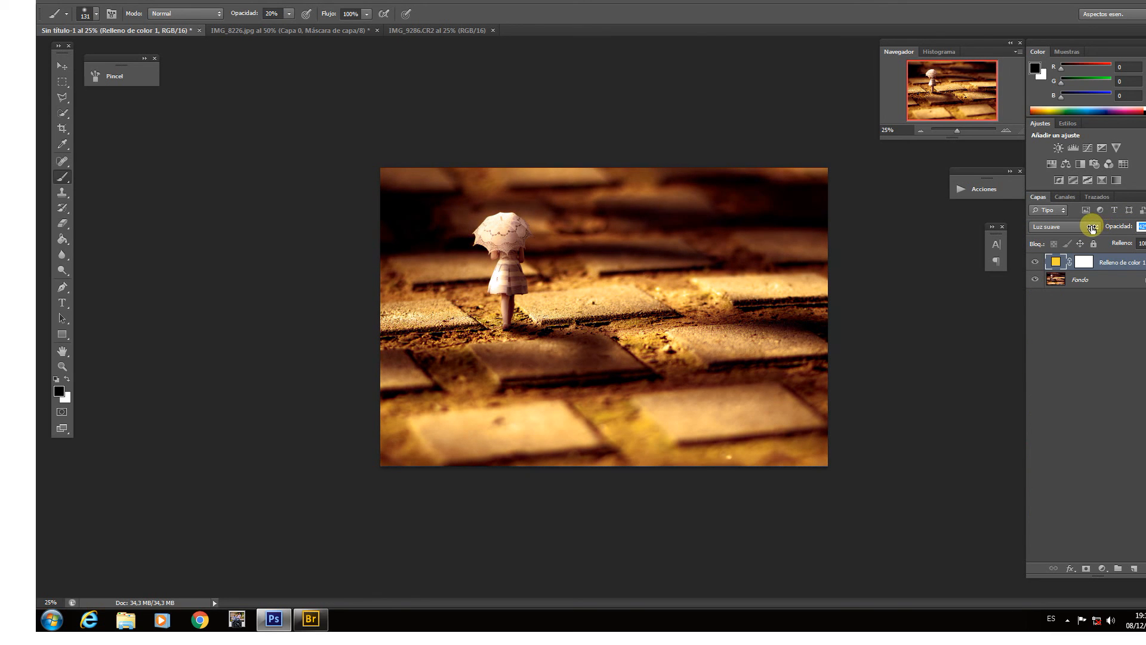
# - Change the fill layer's colour to the paler yellow fadb6f and set its opacity to 48%
pyautogui.doubleClick(1056, 261)
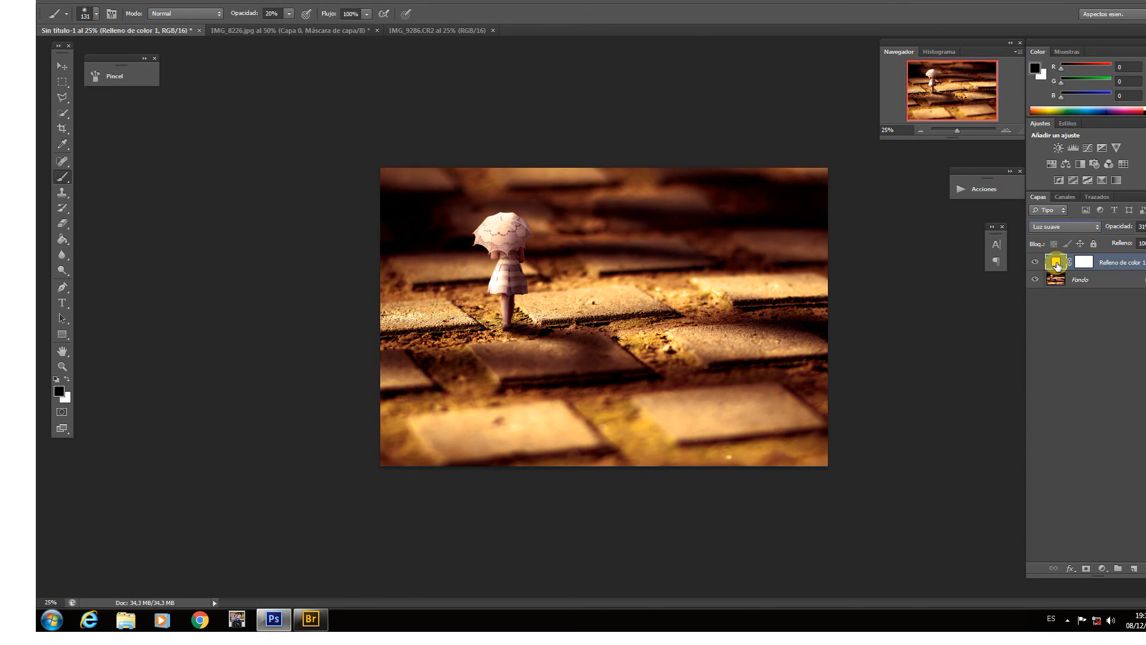
pyautogui.moveTo(234, 171); pyautogui.dragTo(228, 174)
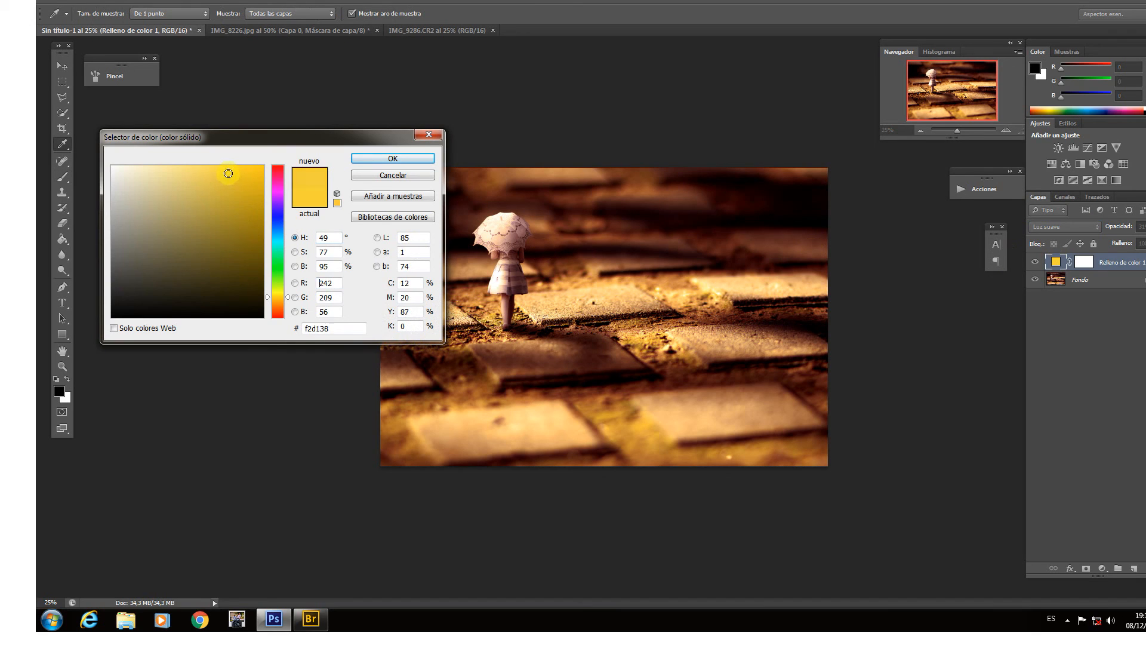
pyautogui.moveTo(287, 297); pyautogui.dragTo(287, 298)
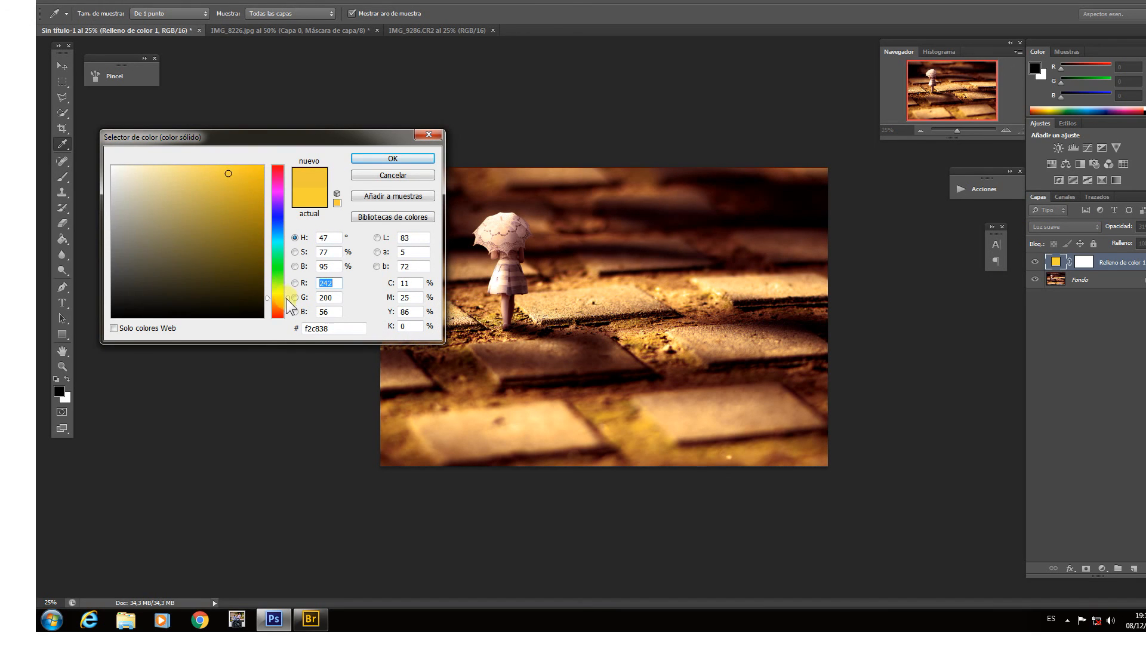
pyautogui.moveTo(234, 180)
pyautogui.mouseDown()
pyautogui.moveTo(239, 167)
pyautogui.moveTo(196, 167)
pyautogui.mouseUp()
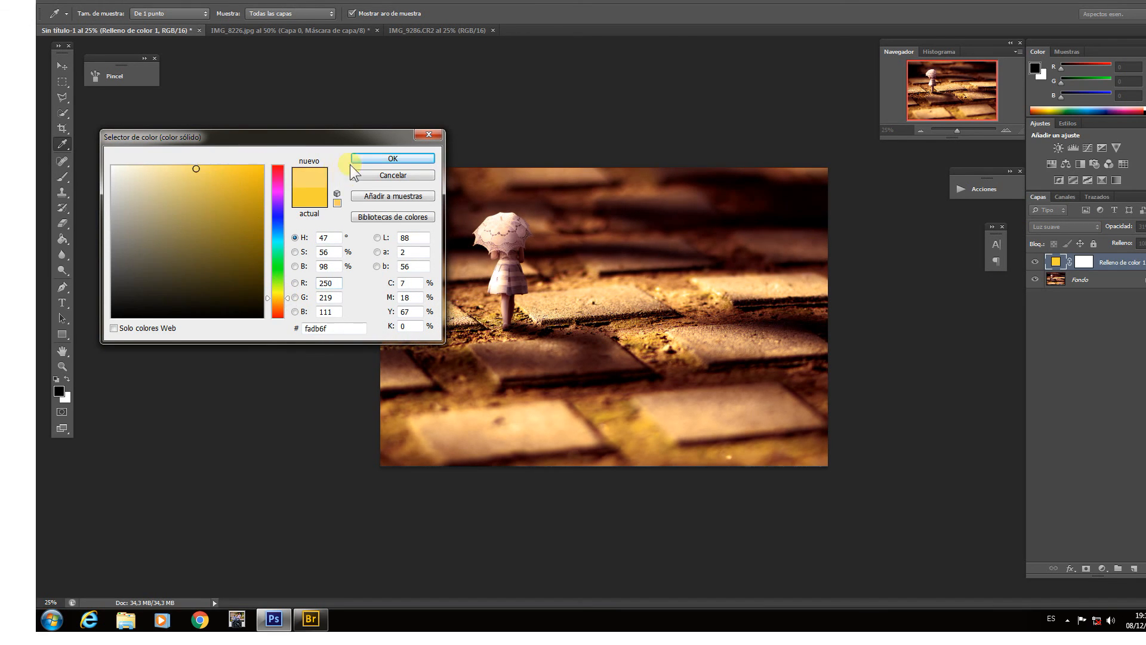
pyautogui.click(370, 158)
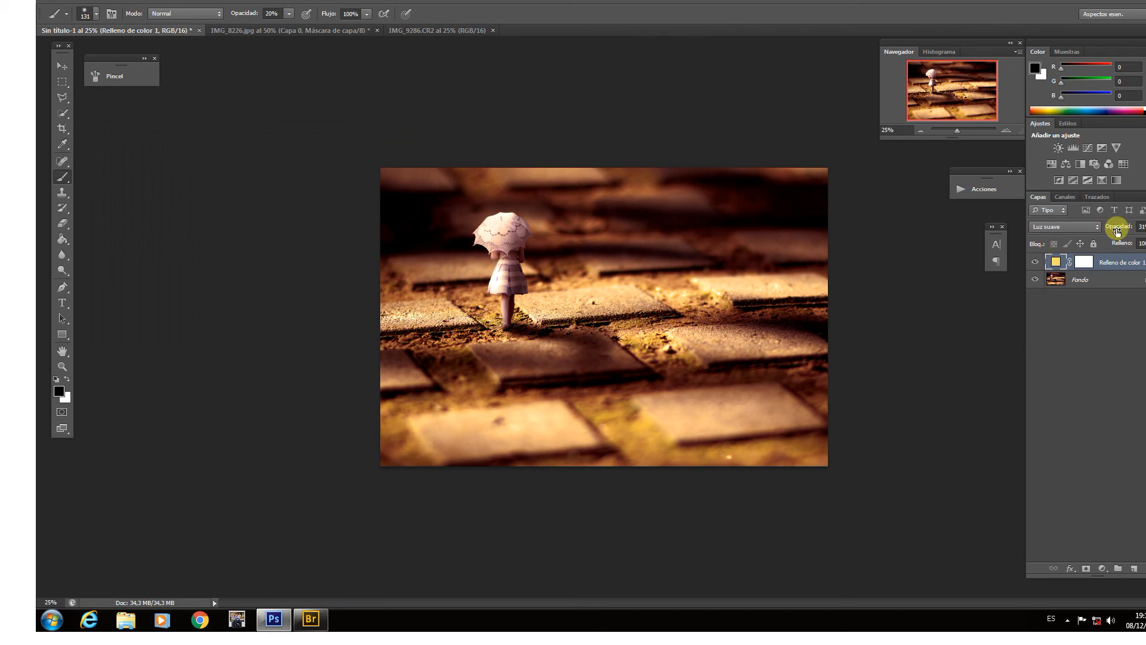
pyautogui.moveTo(1116, 231); pyautogui.dragTo(1118, 234)
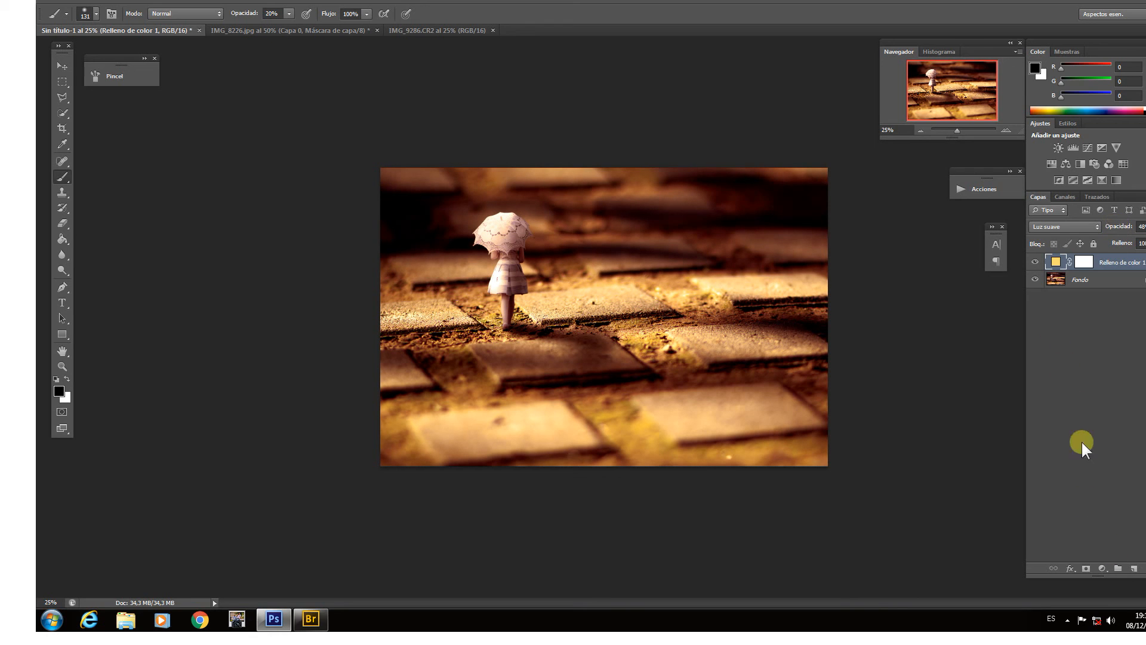
# - Compare the image with and without the yellow fill layer, and delete that layer
pyautogui.click(1036, 264)
pyautogui.click(1035, 265)
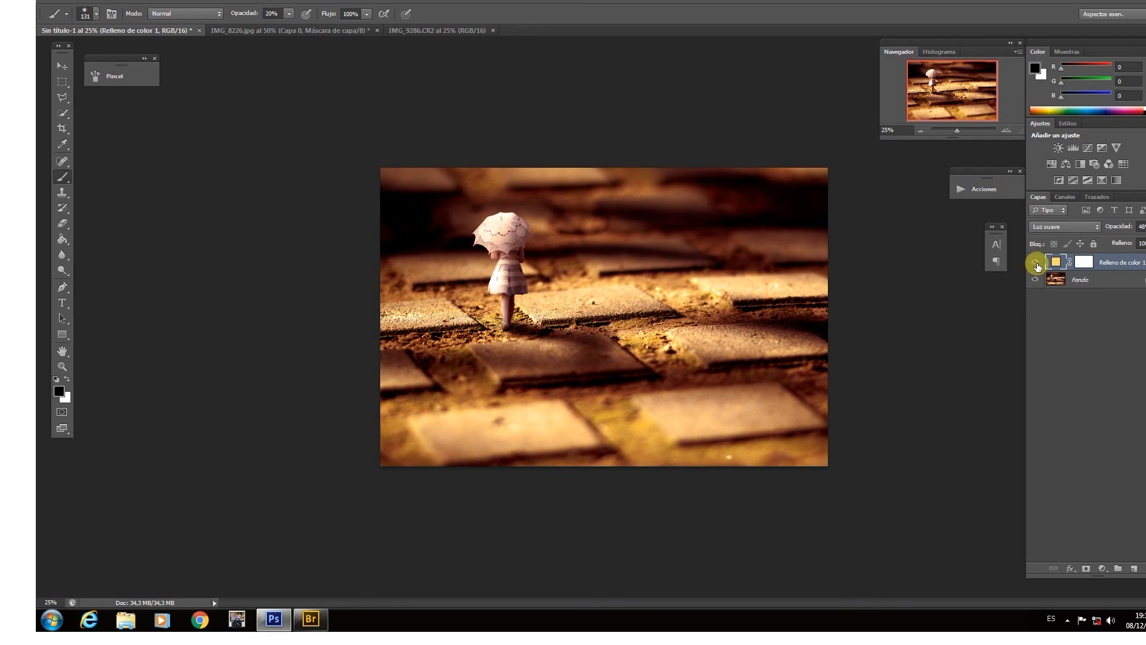
pyautogui.click(1036, 266)
pyautogui.click(1035, 264)
pyautogui.click(1035, 265)
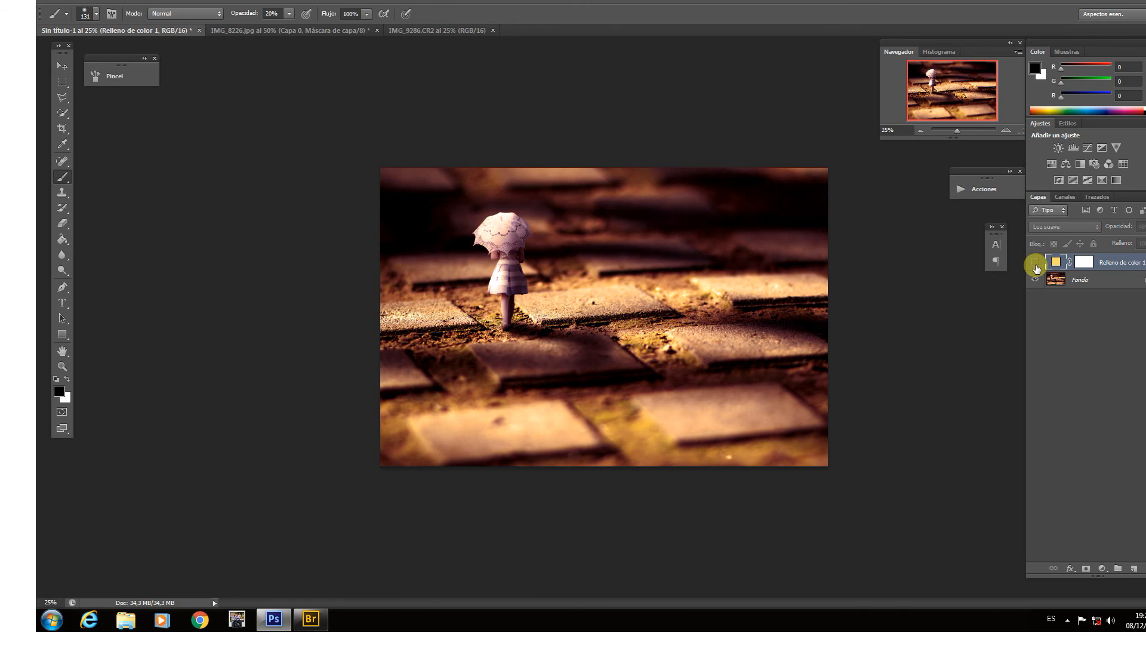
pyautogui.click(1035, 262)
pyautogui.click(1035, 262)
pyautogui.moveTo(1140, 273); pyautogui.dragTo(1134, 568)
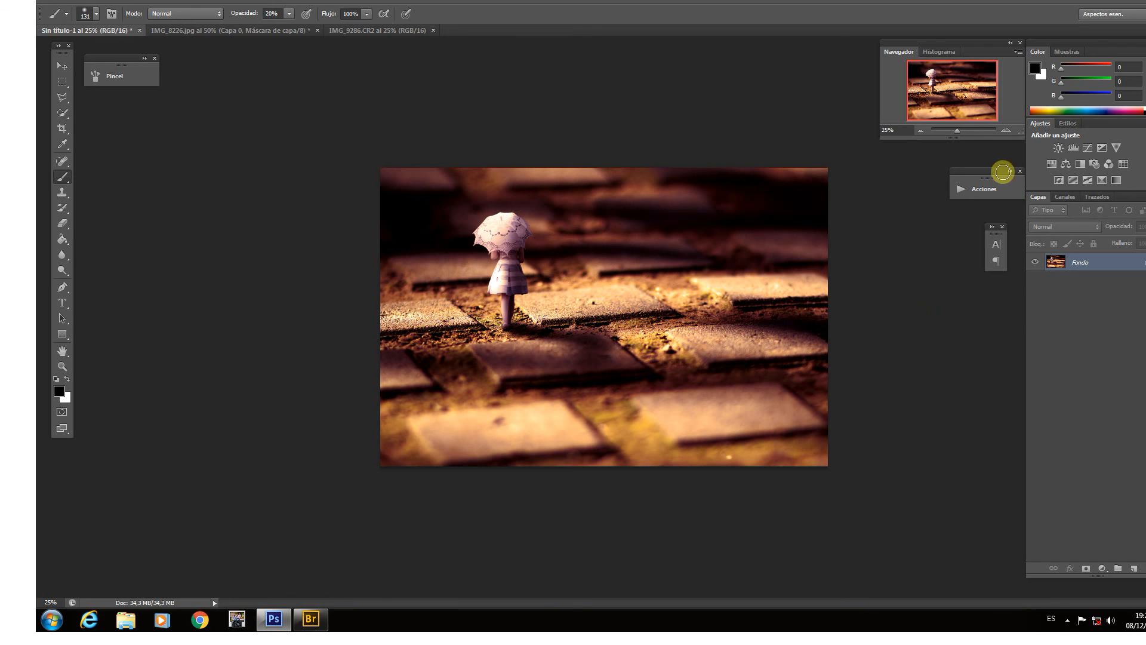
pyautogui.click(1006, 129)
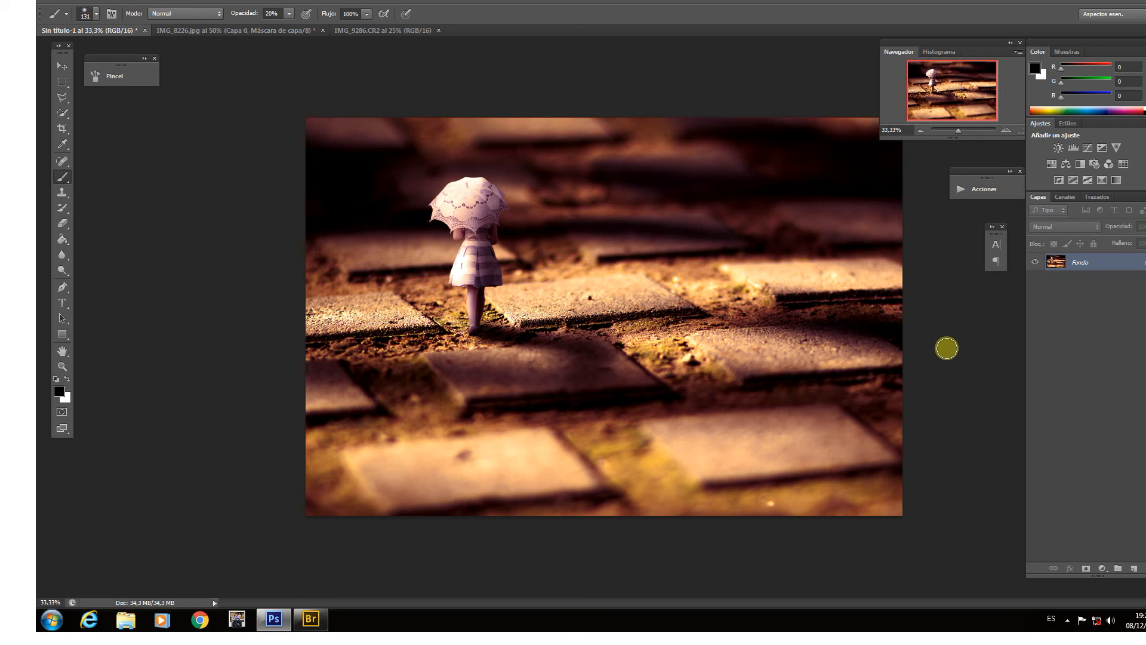
pyautogui.click(1068, 619)
pyautogui.click(1085, 559)
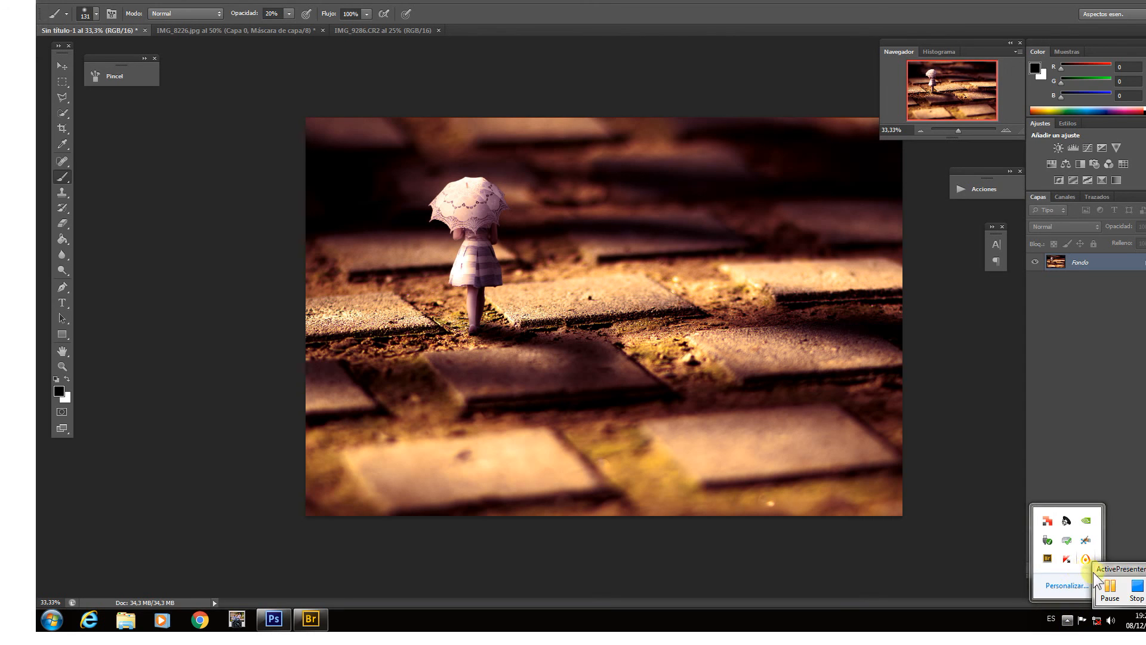